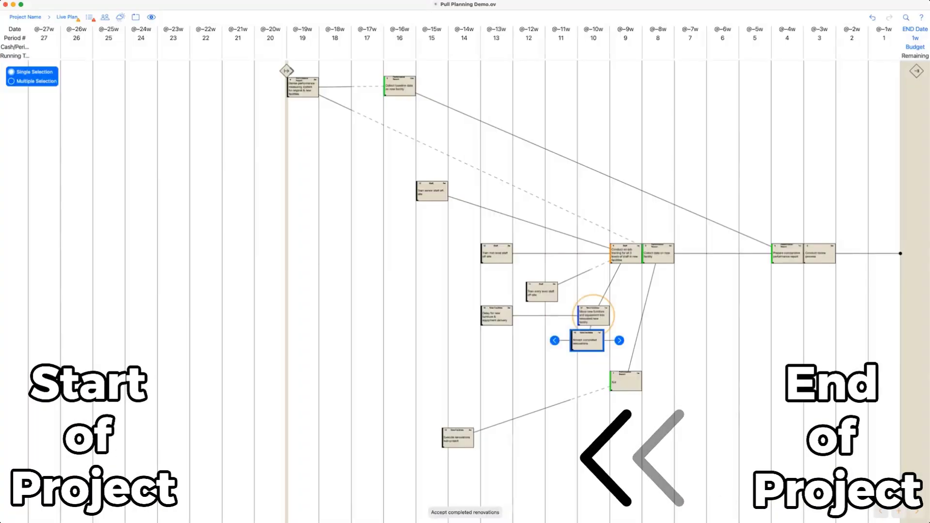
Nudge the Delay for new furniture task card slightly down and select it.
left_click_drag(496, 315, 496, 319)
left_click(464, 319)
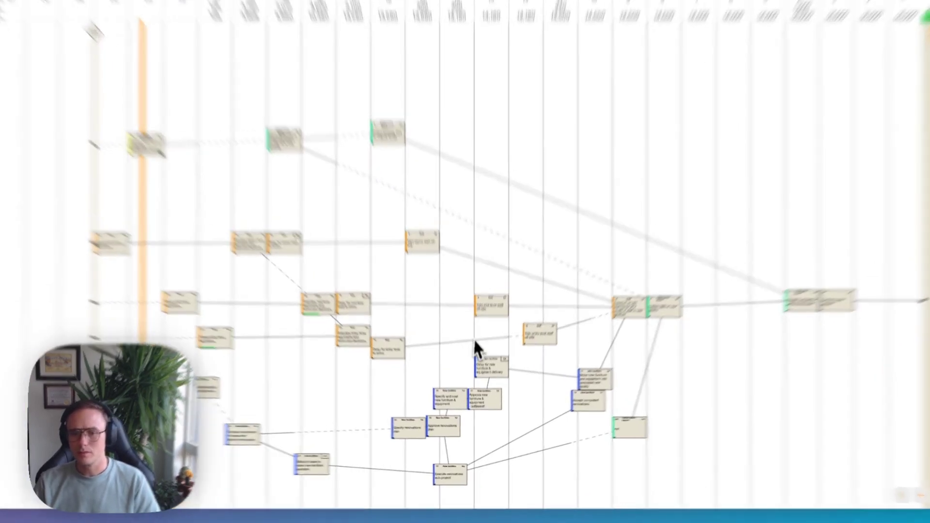
scroll(441, 268, "down", 3)
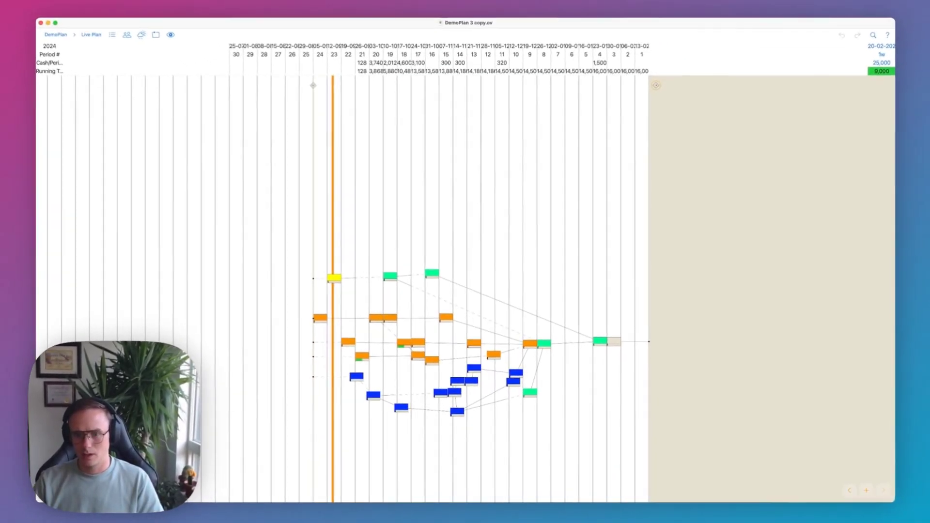
scroll(460, 370, "left", 5)
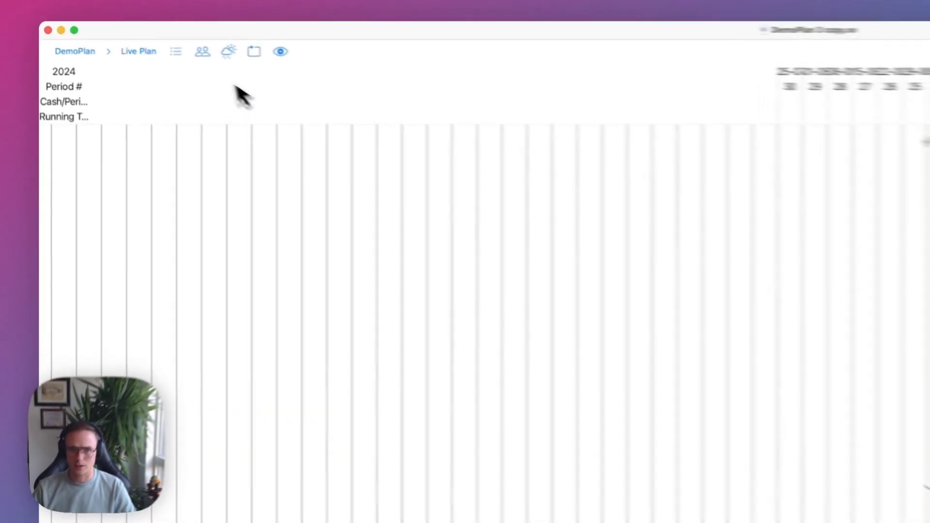
left_click(175, 51)
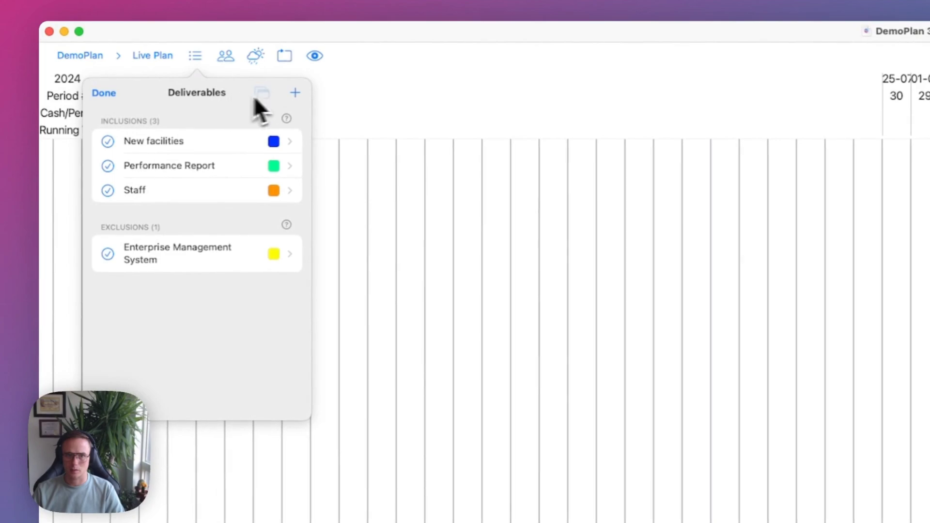
left_click(231, 83)
left_click_drag(411, 176, 436, 183)
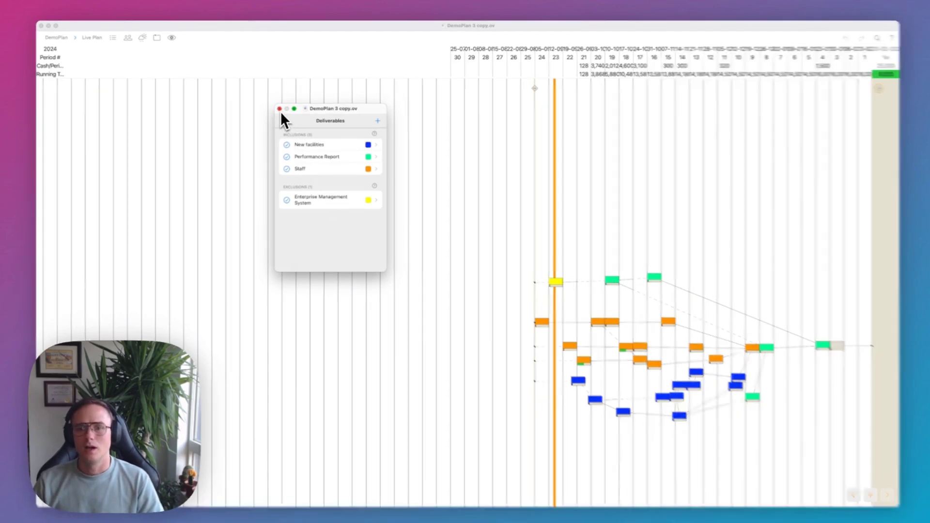
left_click(280, 108)
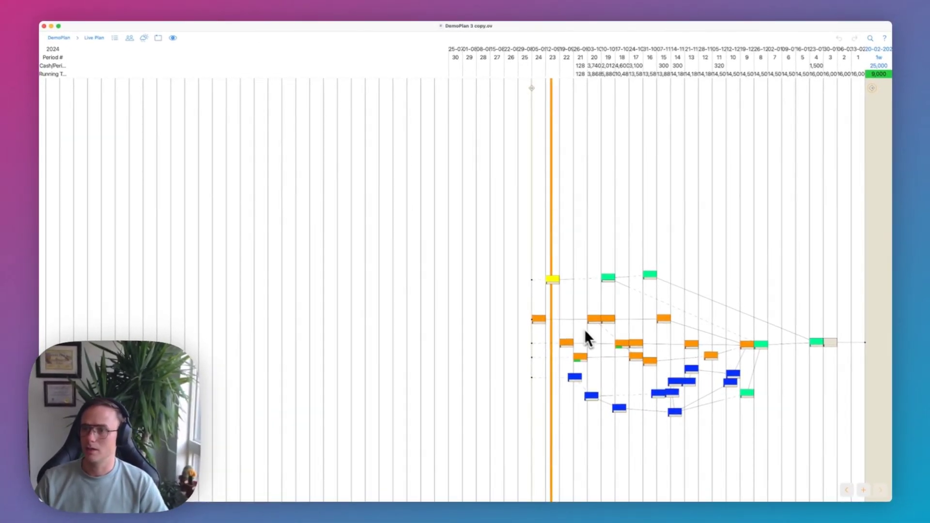
scroll(650, 366, "up", 10)
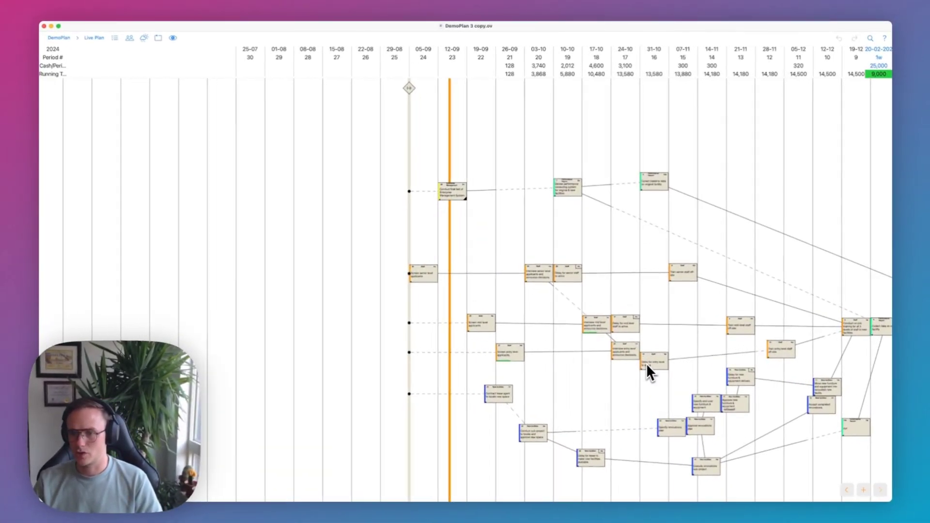
scroll(648, 369, "down", 5)
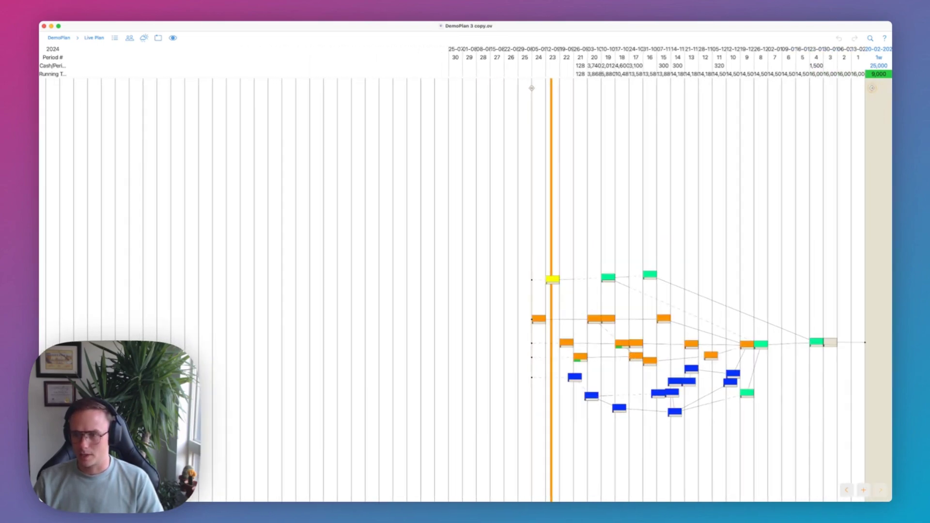
scroll(648, 373, "up", 10)
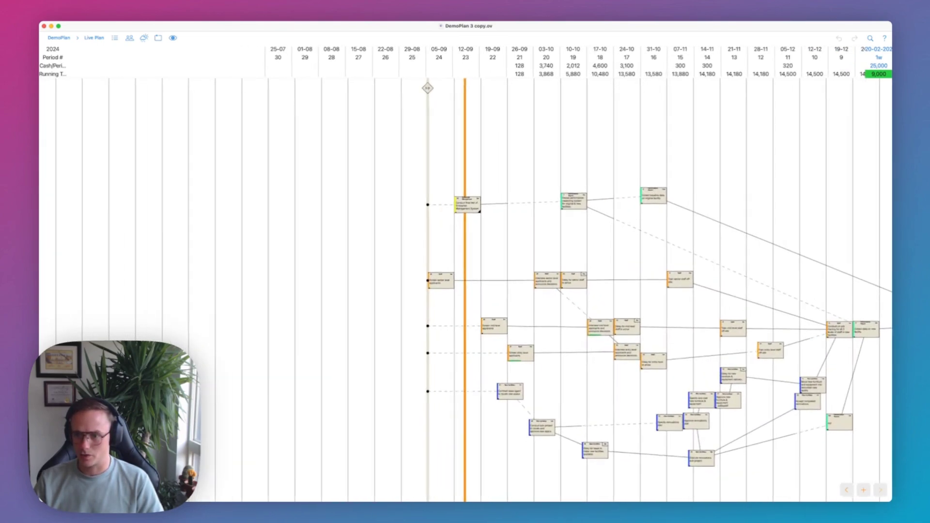
scroll(320, 364, "up", 4)
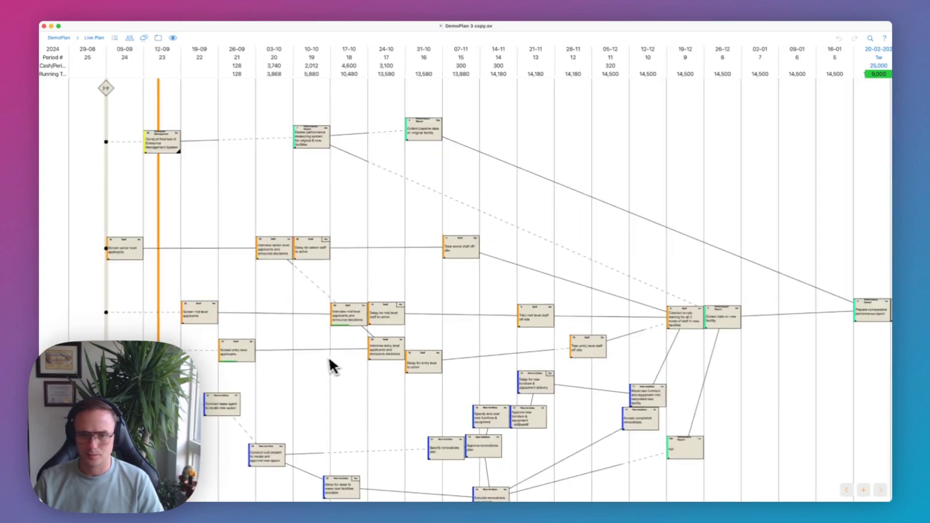
scroll(310, 368, "down", 3)
scroll(310, 368, "up", 8)
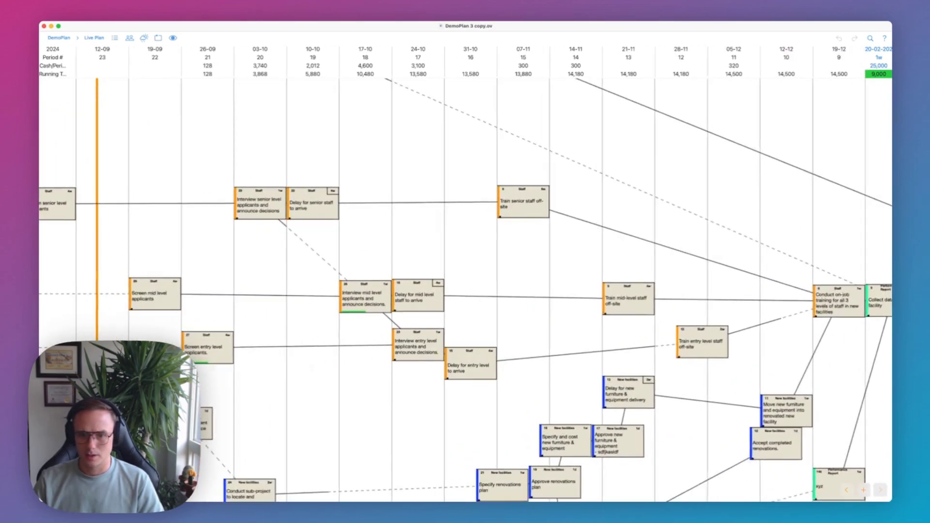
scroll(421, 422, "down", 5)
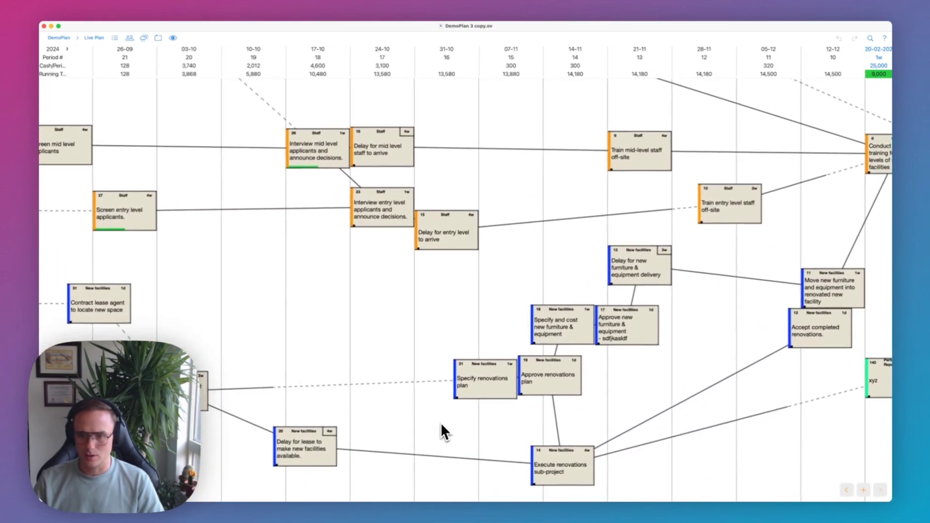
scroll(442, 424, "up", 4)
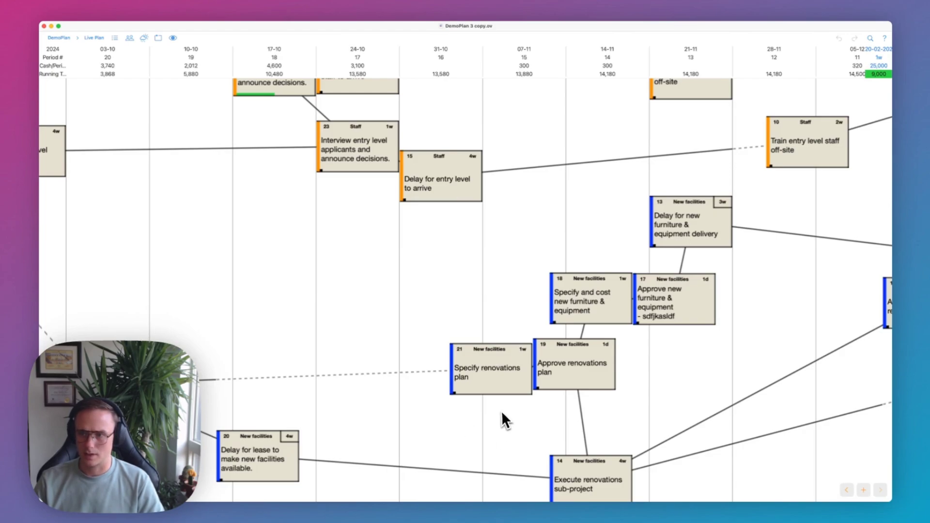
scroll(499, 413, "down", 8)
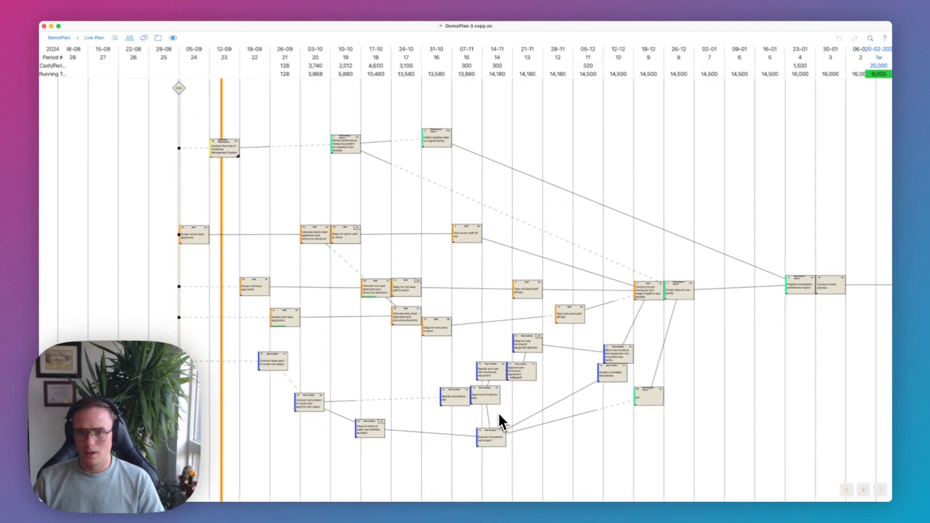
scroll(499, 413, "right", 3)
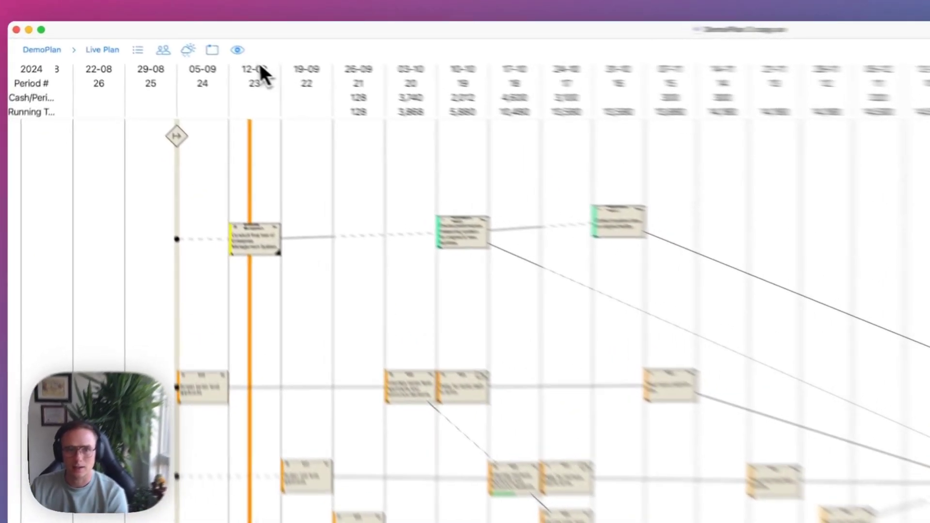
Turn the plan's vertical guidelines off, back on, and off again from the View options.
left_click(173, 38)
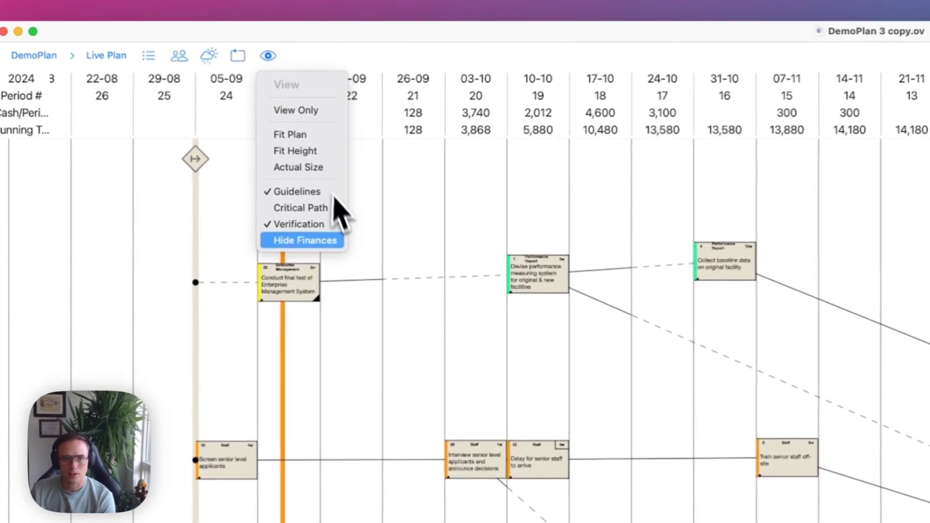
left_click(315, 189)
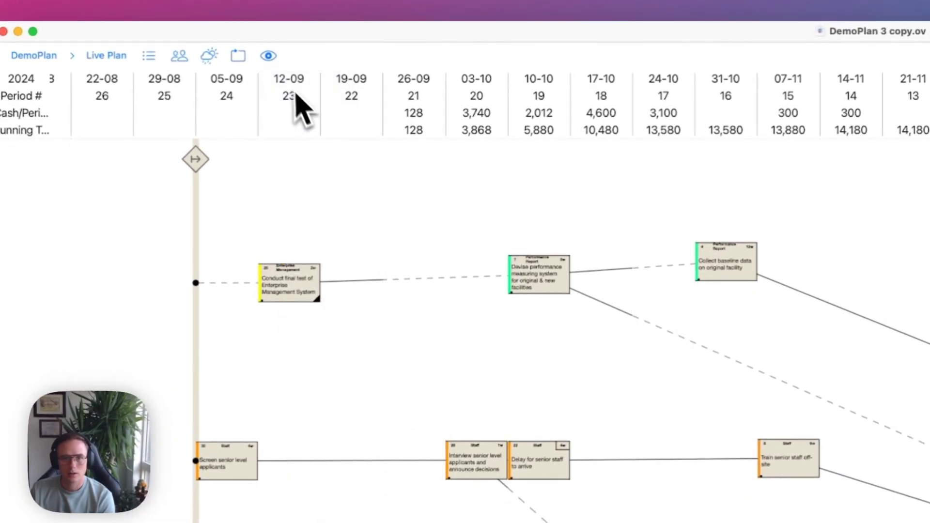
left_click(268, 55)
left_click(319, 190)
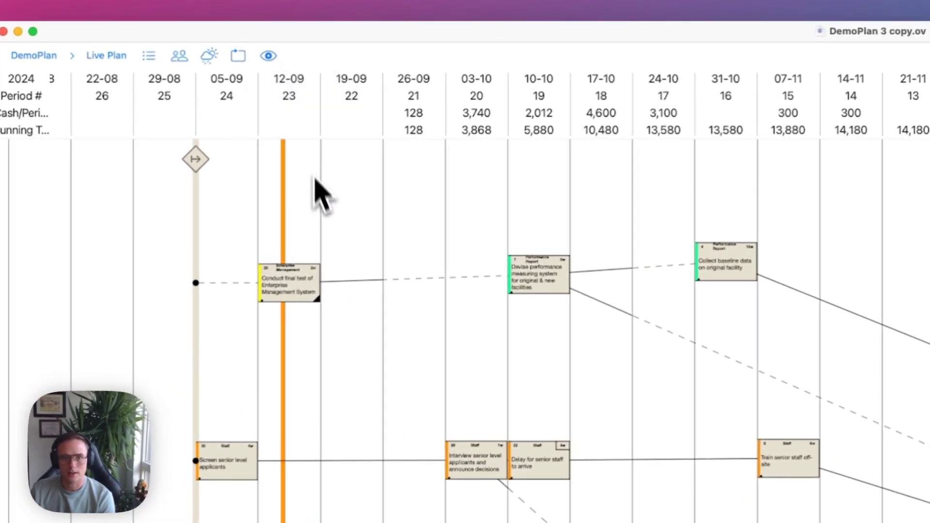
left_click(268, 57)
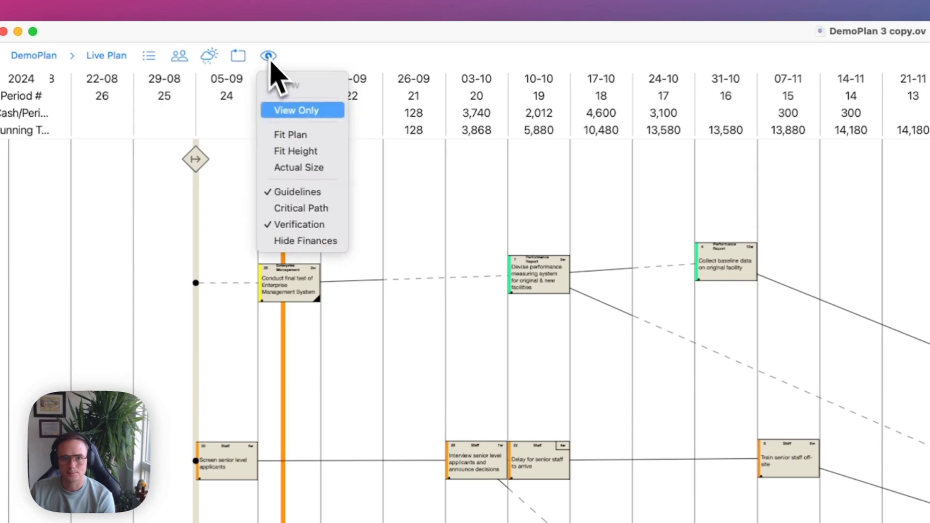
left_click(315, 192)
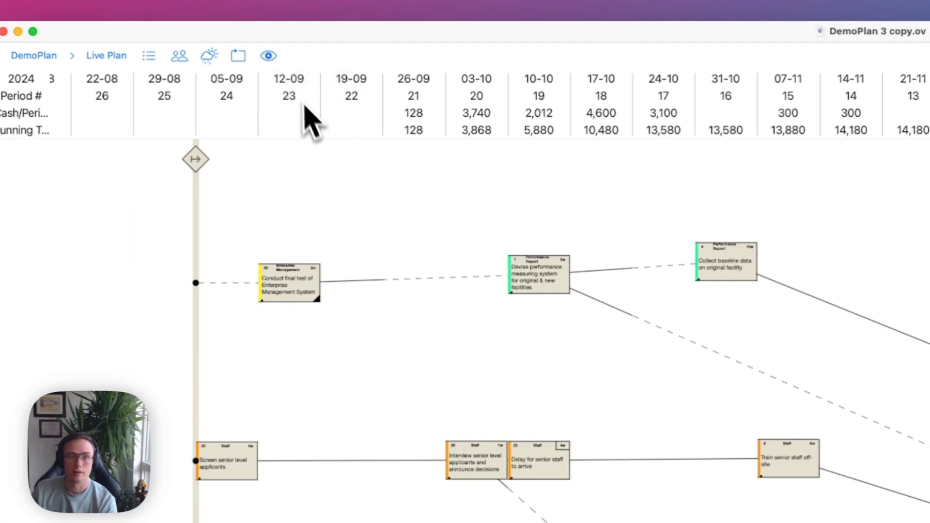
left_click(269, 57)
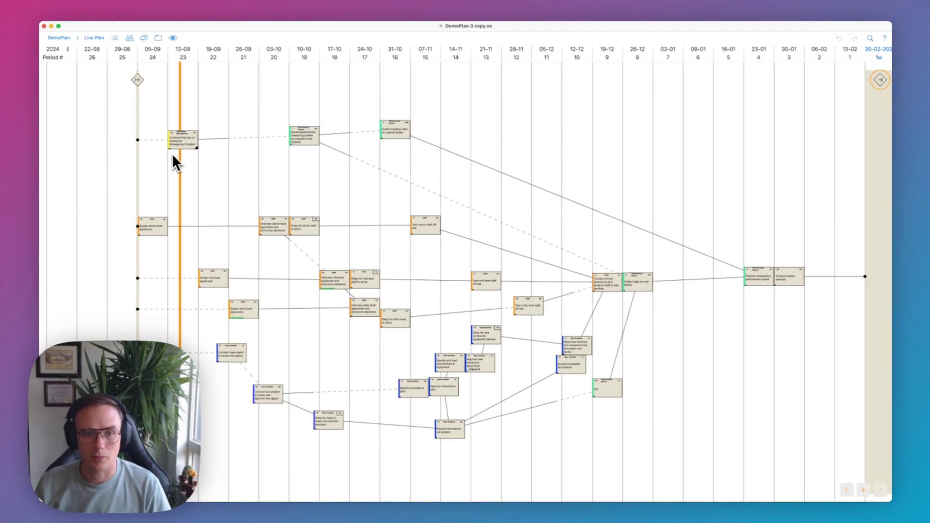
Zoom in and open the Task Id 28 details for Interview senior level applicants.
scroll(183, 184, "up", 5)
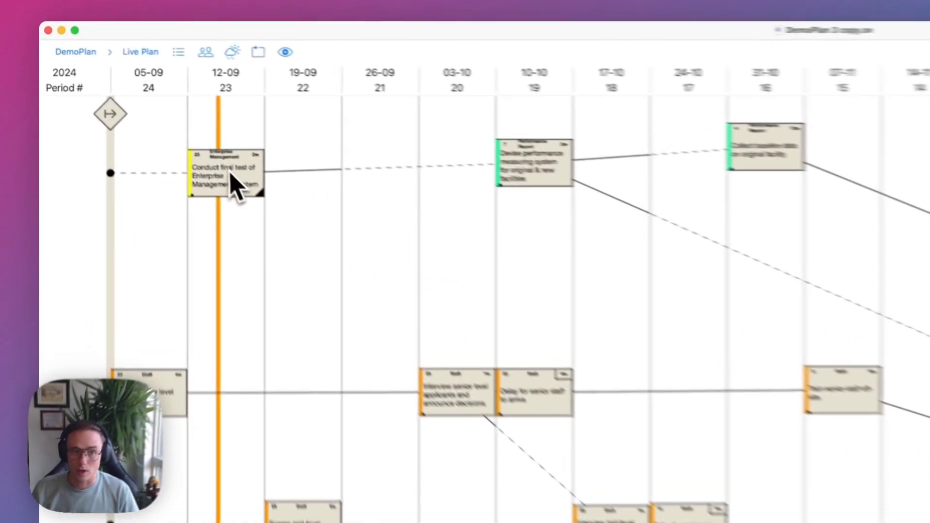
left_click(141, 112)
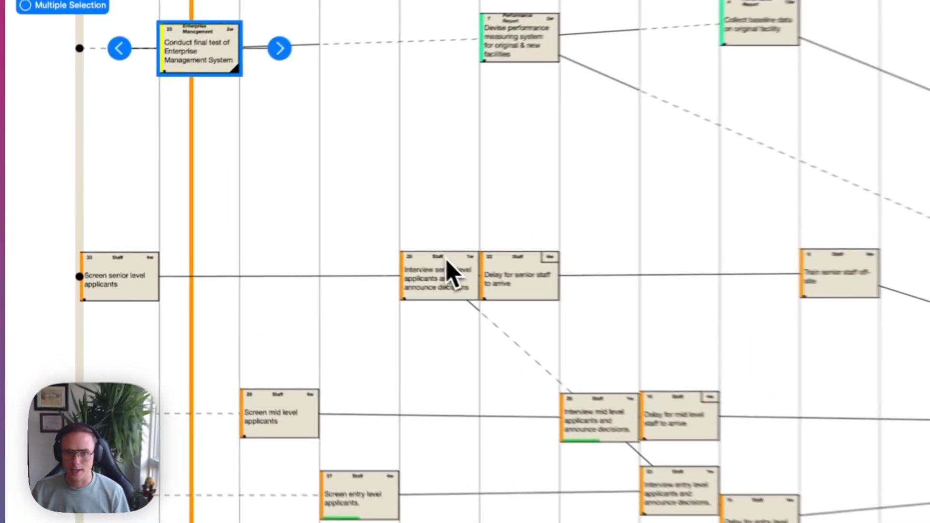
left_click(272, 223)
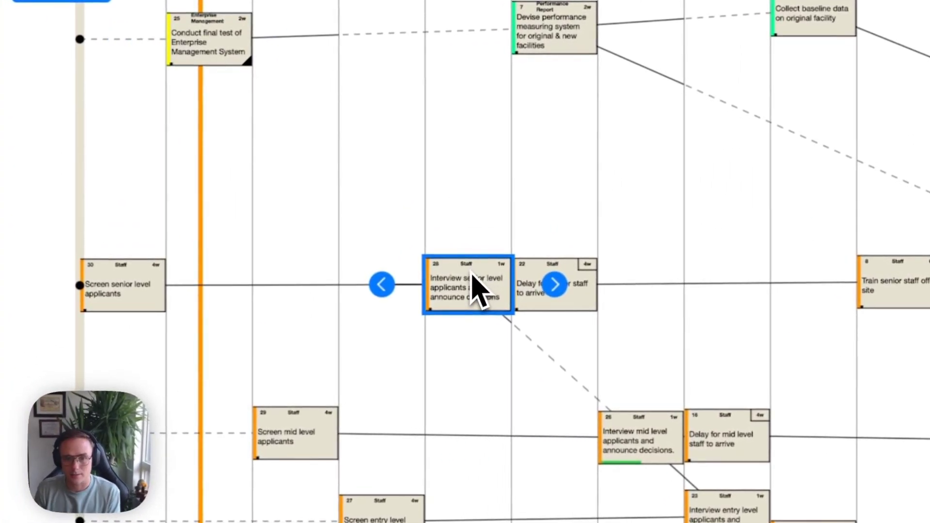
left_click(472, 274)
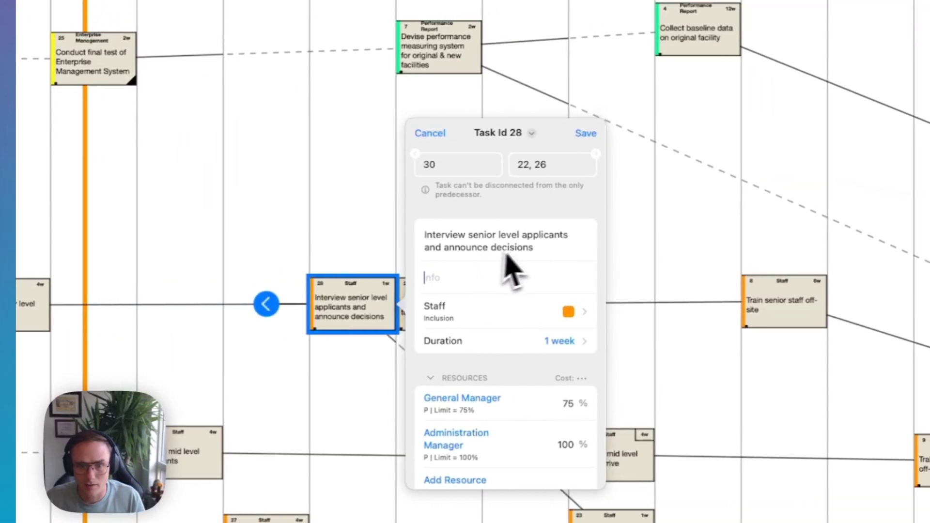
Delete and restore the task 28 title, then look at its deliverable choice.
left_click_drag(519, 248, 402, 230)
key("BackSpace")
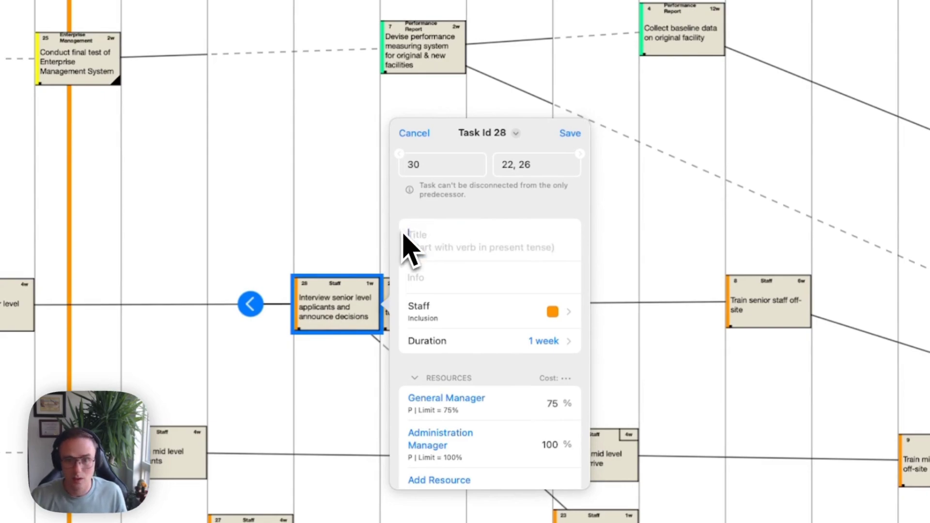
key("super+z")
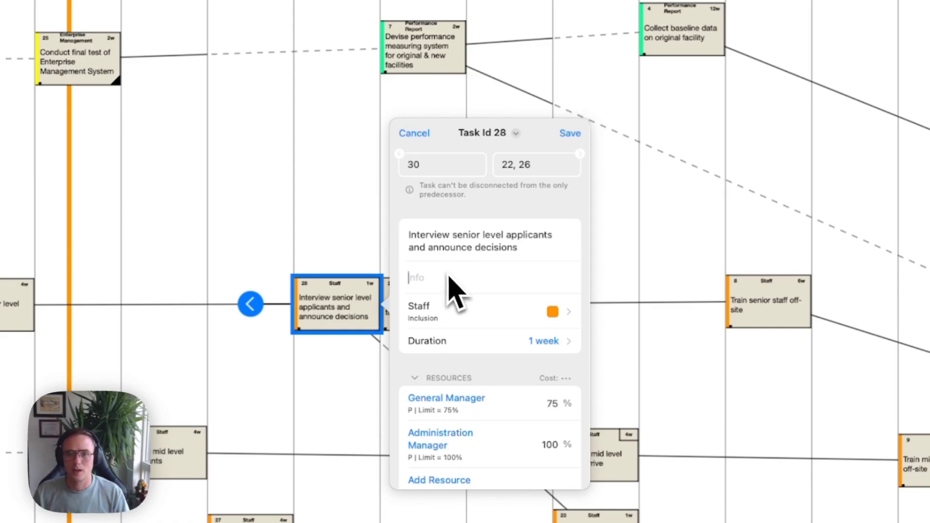
left_click(468, 310)
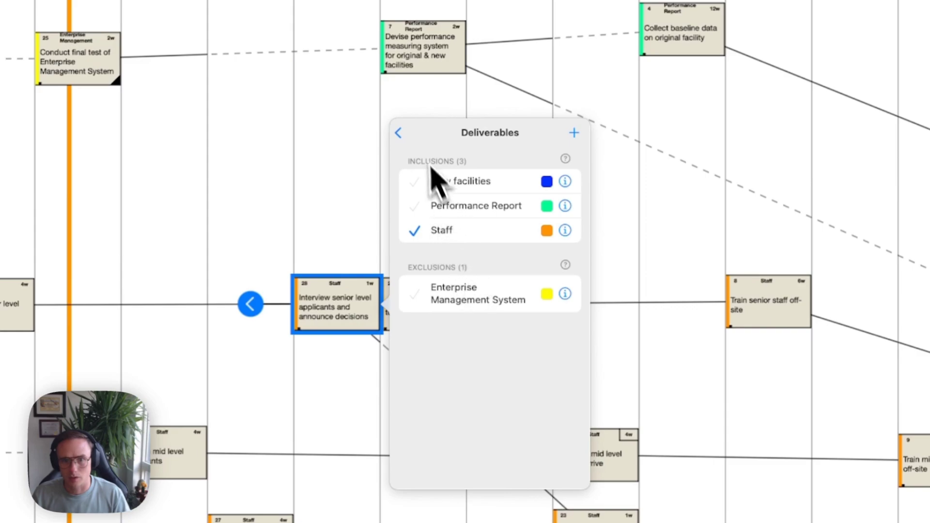
left_click(398, 132)
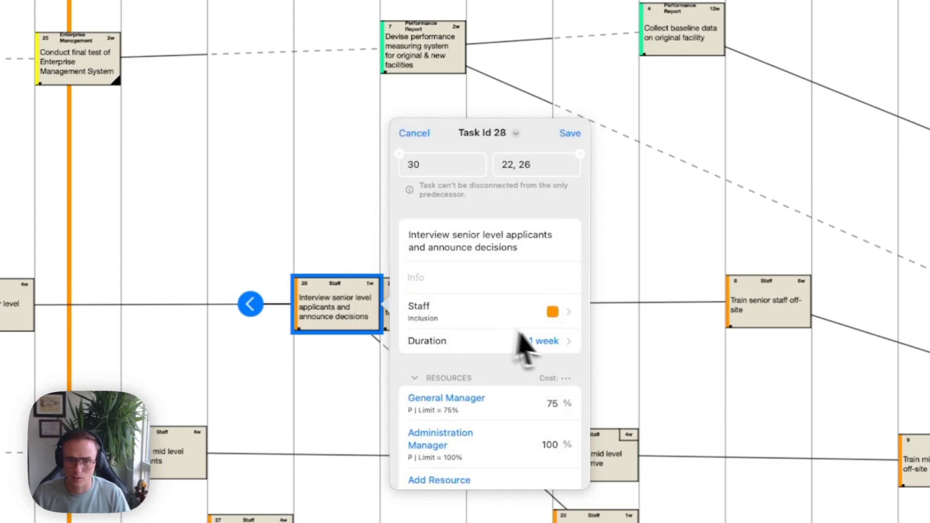
Check task 28's duration settings without changing them, then save the resource changes.
left_click(548, 342)
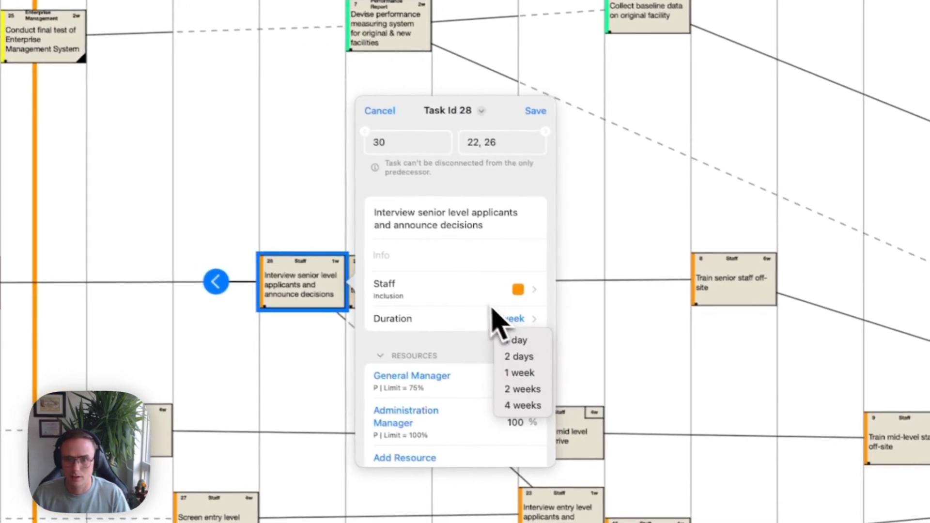
left_click(556, 337)
left_click(535, 315)
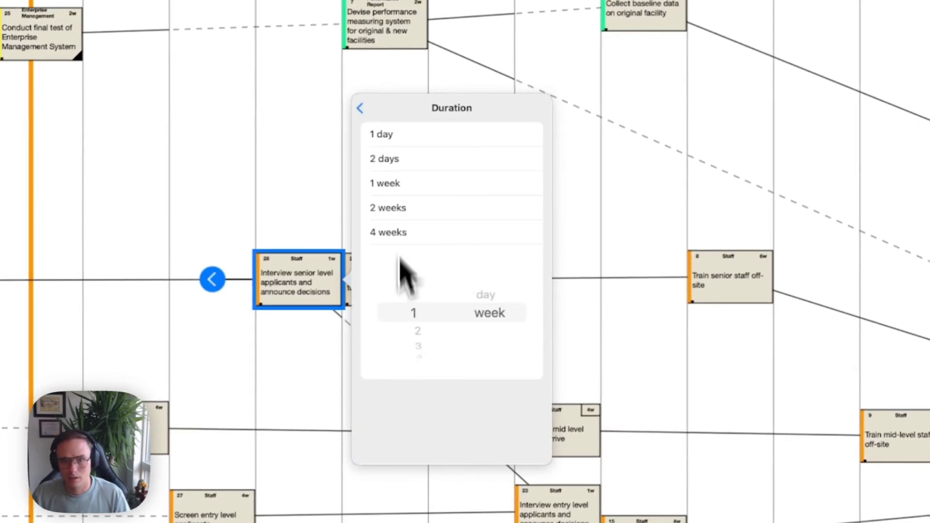
left_click(372, 116)
scroll(457, 382, "down", 5)
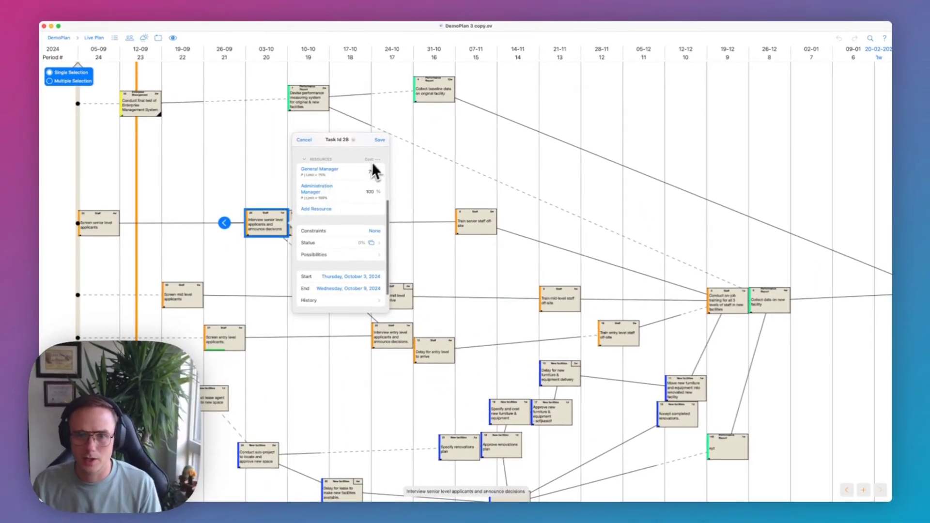
left_click(378, 143)
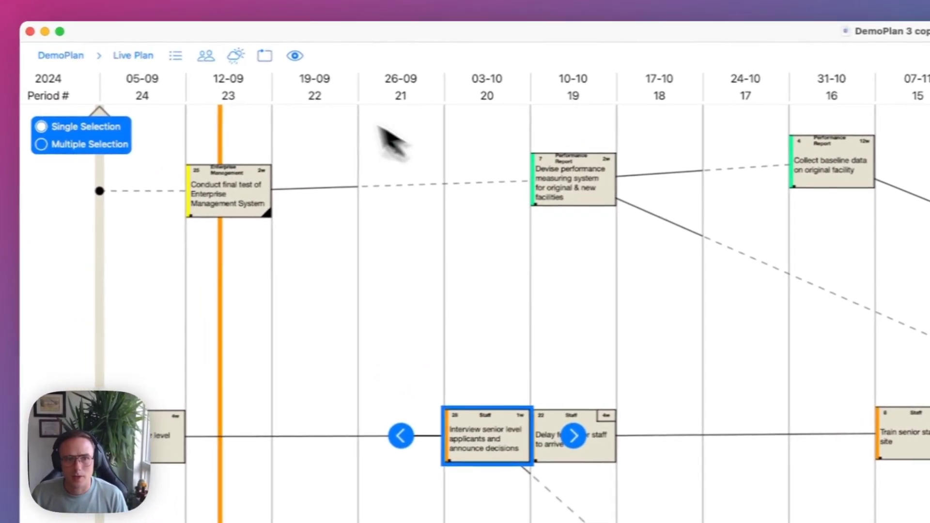
Review the Resources list with General Manager and Administration Manager, close it, and deselect the task.
left_click(206, 57)
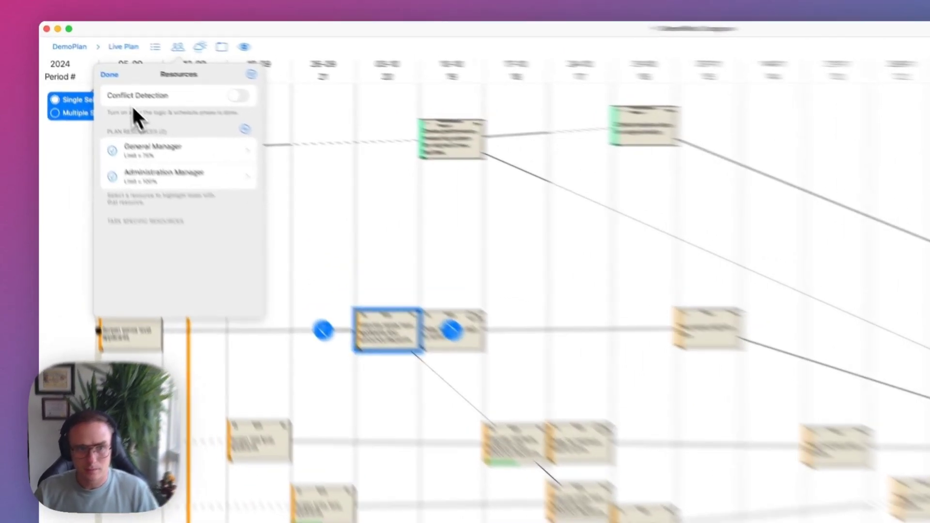
left_click(85, 56)
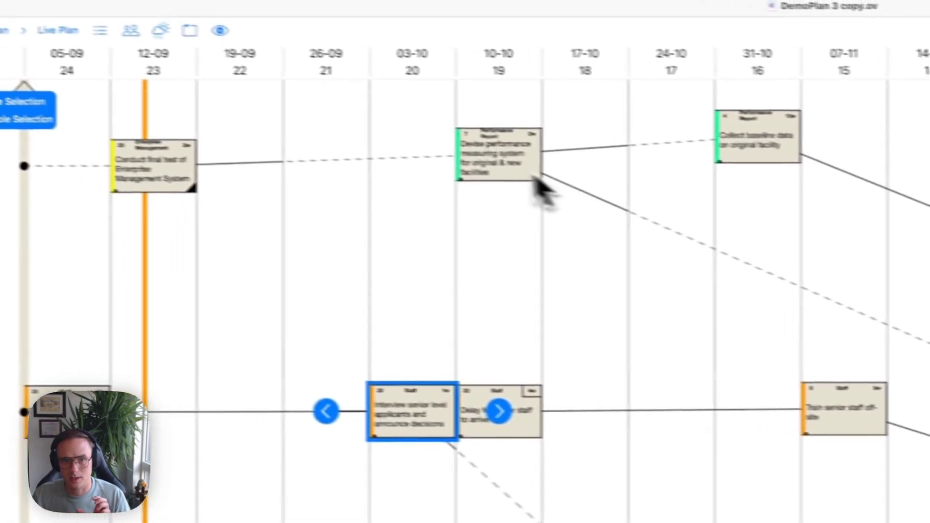
left_click(269, 173)
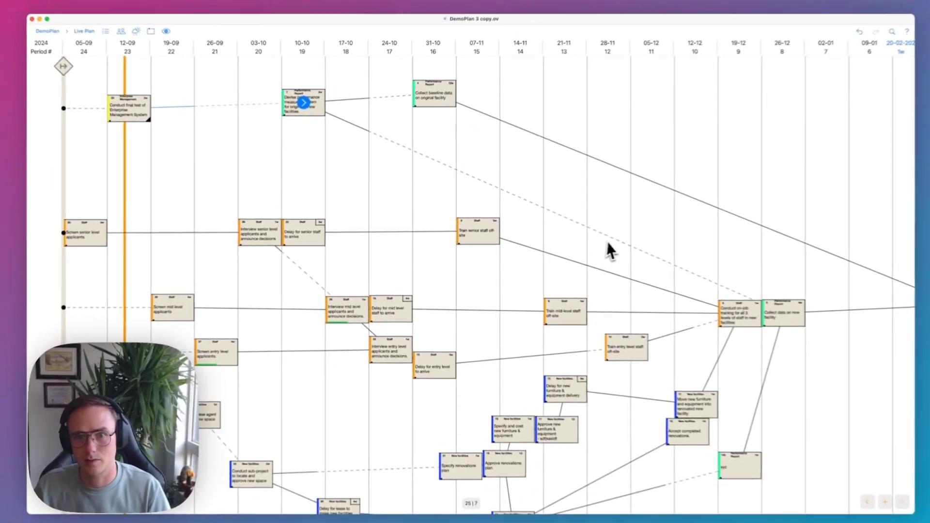
scroll(601, 238, "down", 1)
scroll(381, 167, "up", 4)
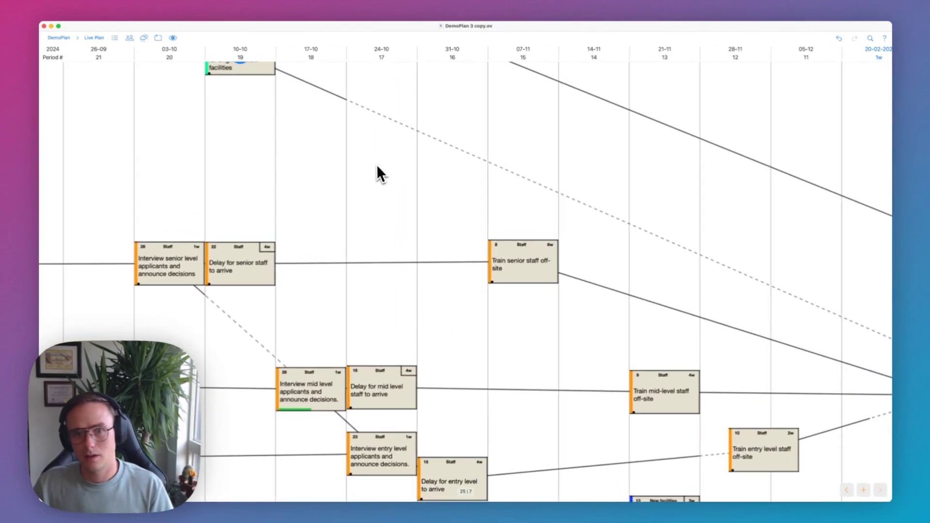
scroll(377, 165, "up", 3)
scroll(375, 164, "down", 1)
scroll(375, 164, "right", 3)
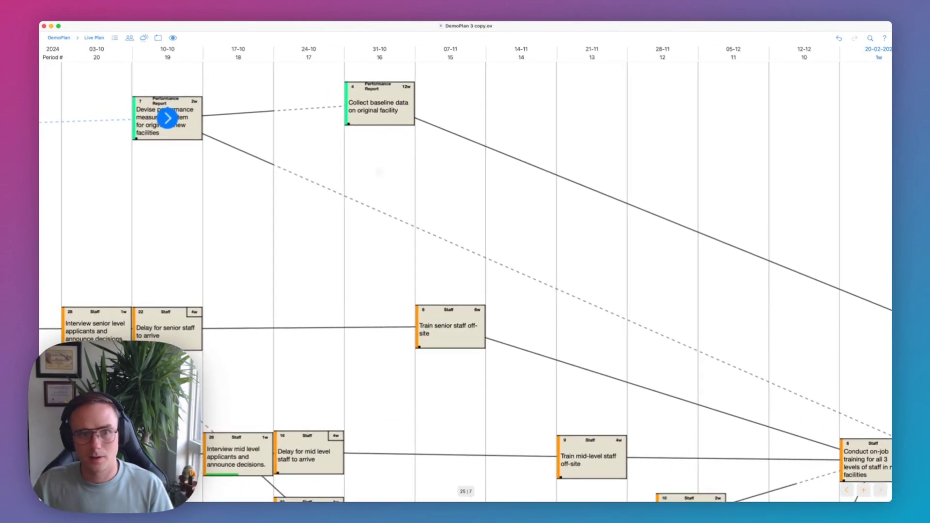
left_click(180, 127)
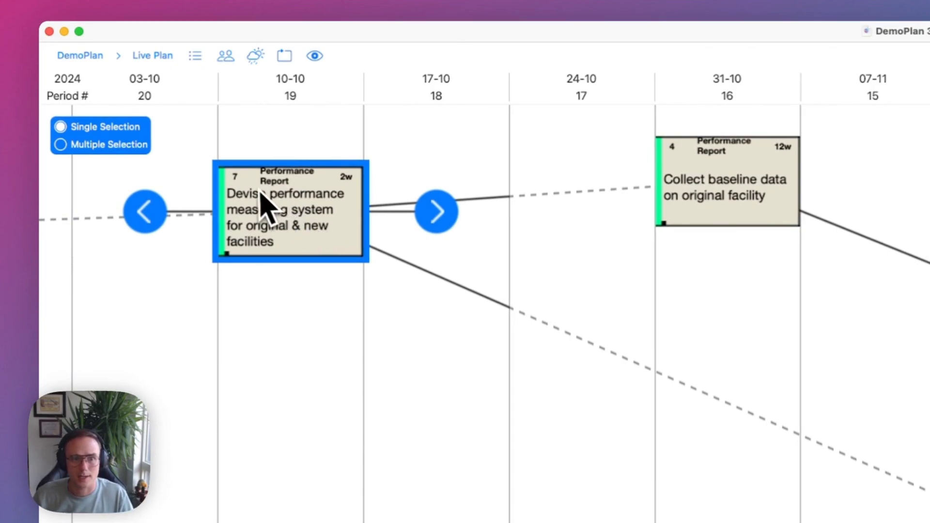
left_click(195, 56)
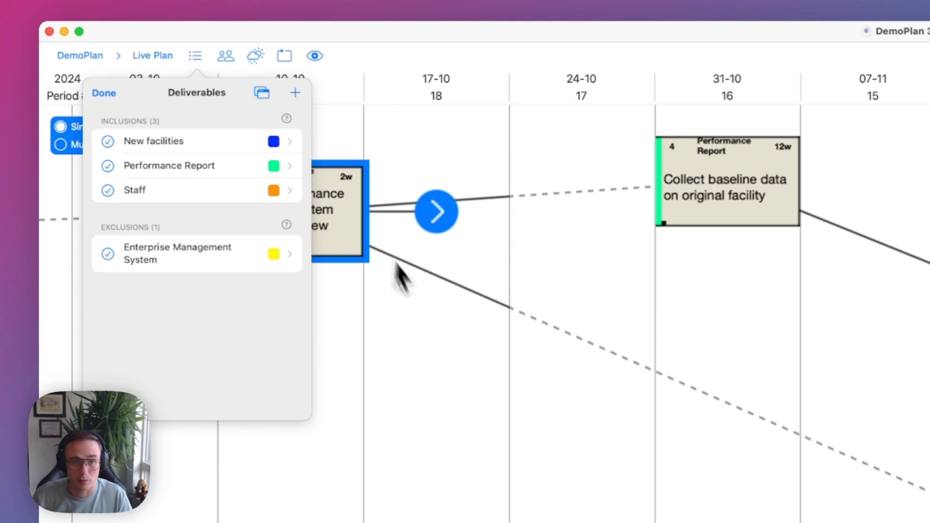
left_click(402, 283)
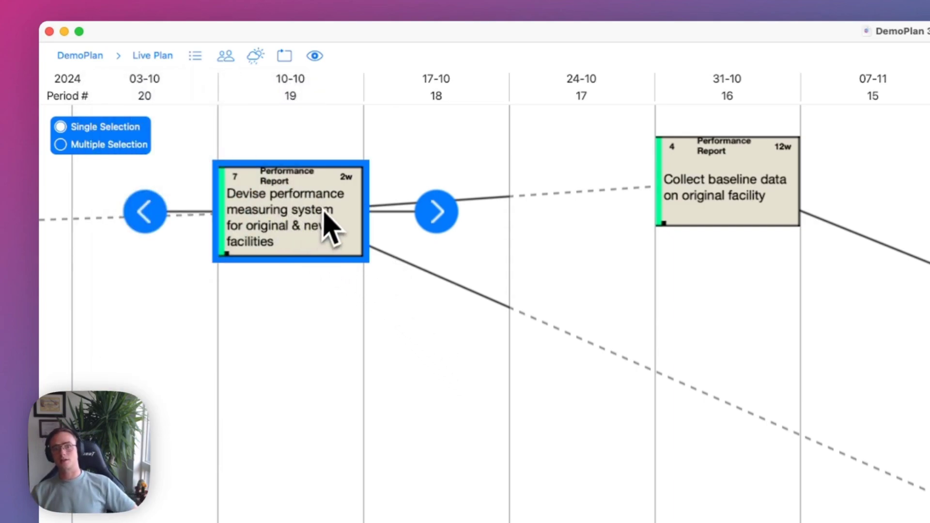
left_click(381, 395)
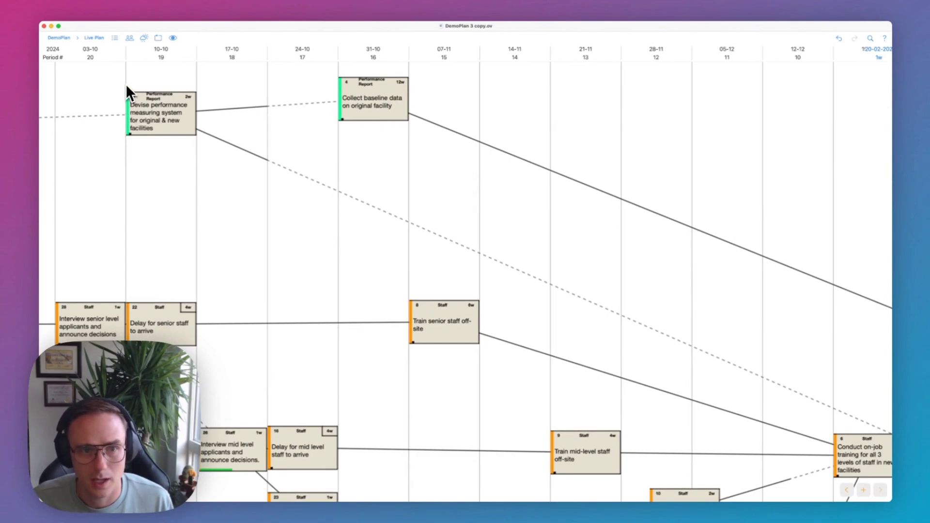
Turn the vertical guidelines off and back on from the View options.
left_click(173, 38)
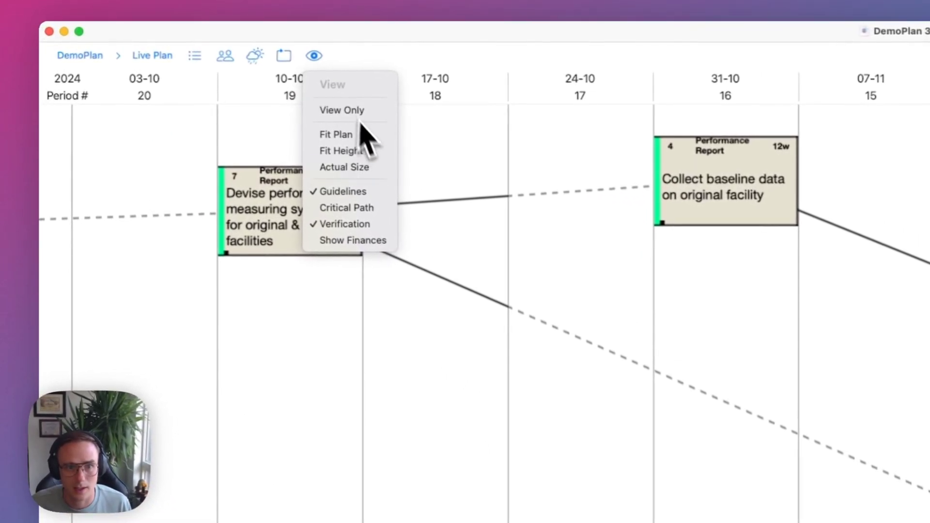
left_click(386, 191)
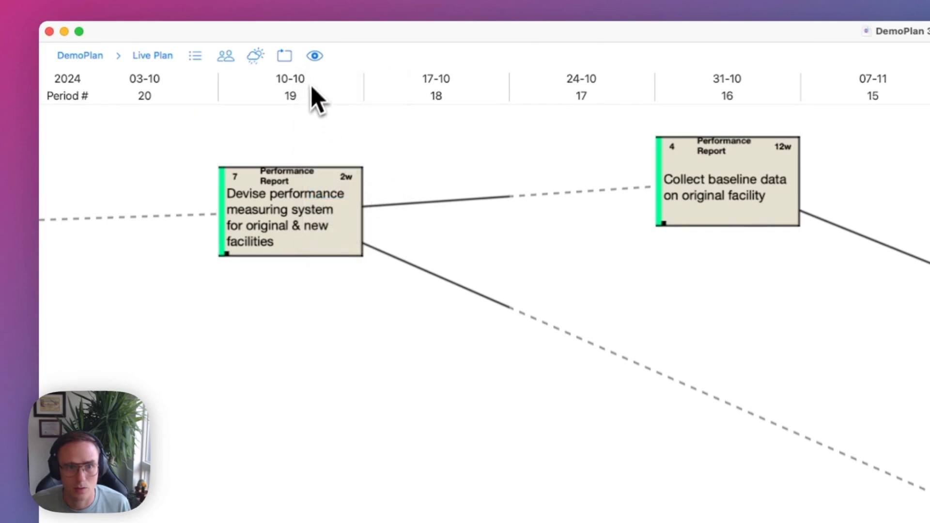
left_click(314, 55)
left_click(365, 189)
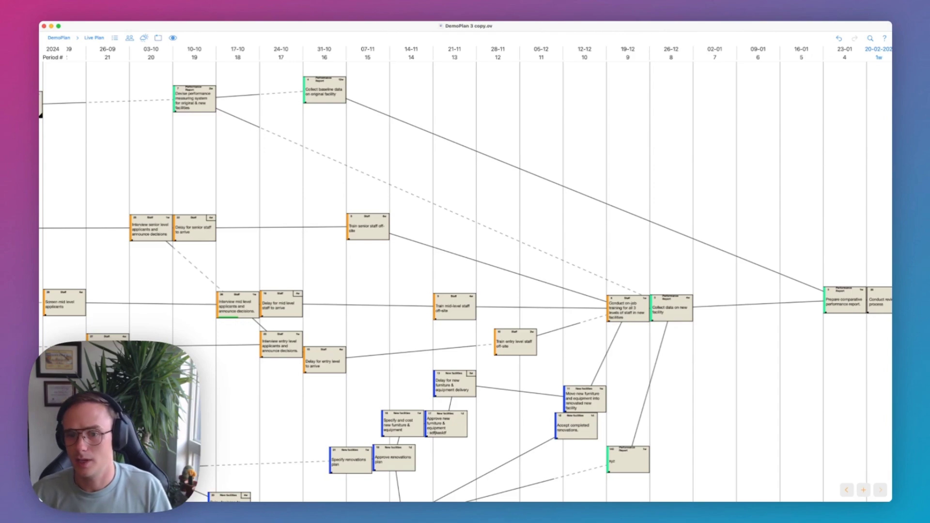
Drag the Devise performance measuring system card into the 26-09 week, after the final test.
scroll(691, 280, "right", 3)
scroll(705, 274, "left", 4)
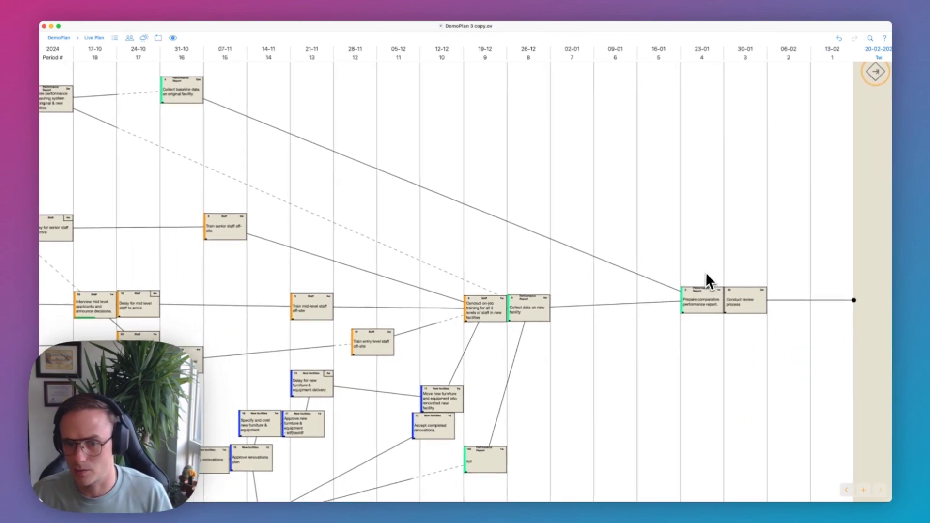
scroll(703, 278, "down", 1)
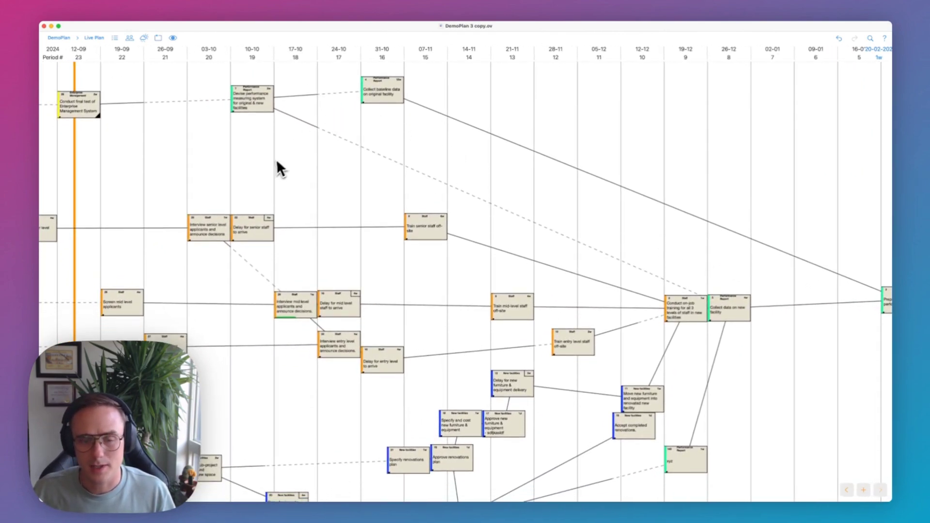
scroll(245, 167, "up", 5)
scroll(237, 167, "down", 2)
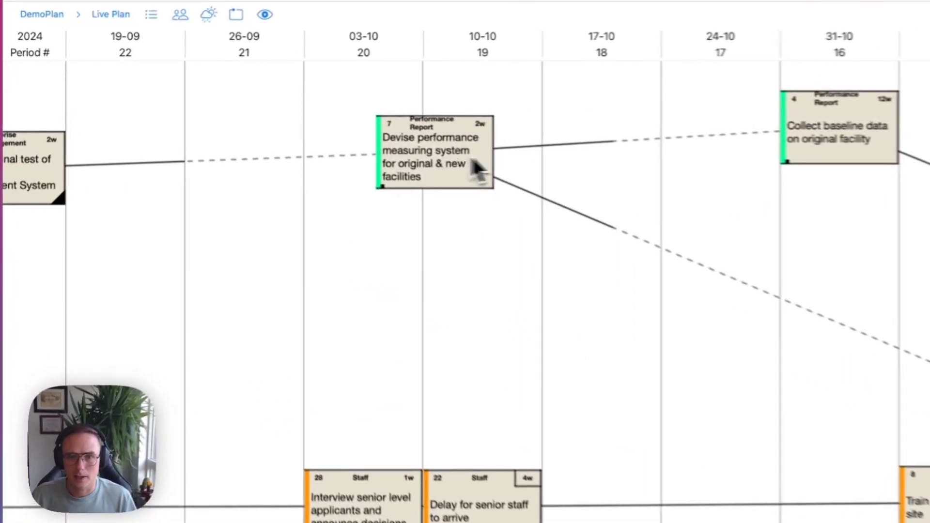
left_click_drag(271, 114, 357, 220)
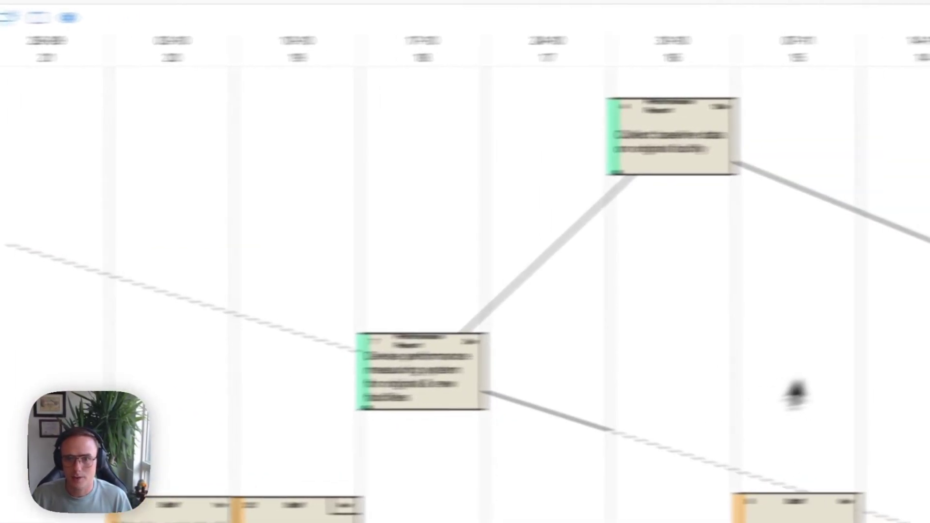
left_click_drag(795, 386, 6, 387)
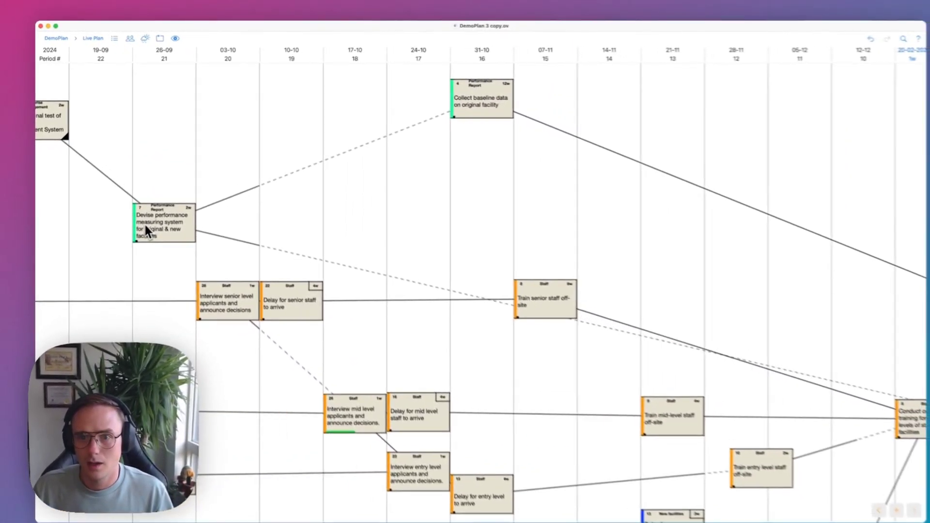
left_click_drag(147, 232, 207, 182)
scroll(207, 182, "left", 2)
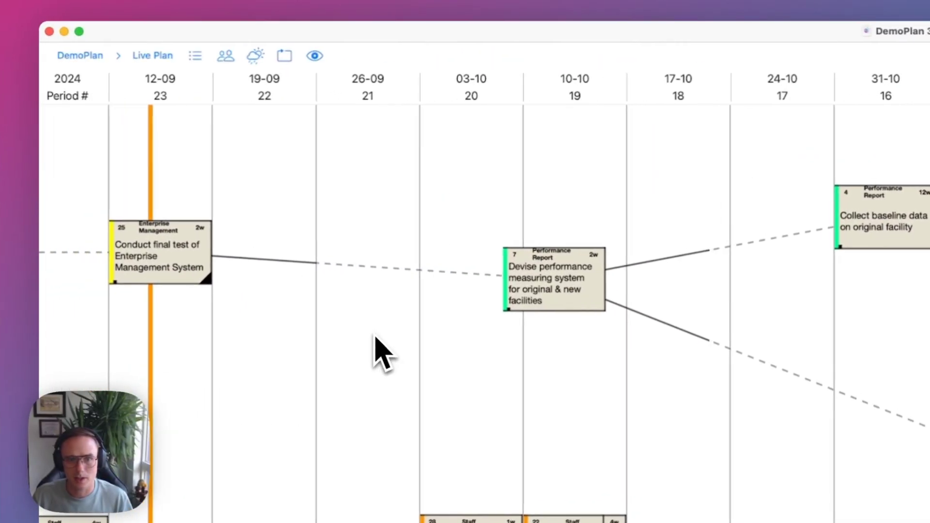
scroll(383, 354, "down", 2)
left_click_drag(547, 230, 93, 191)
left_click(124, 200)
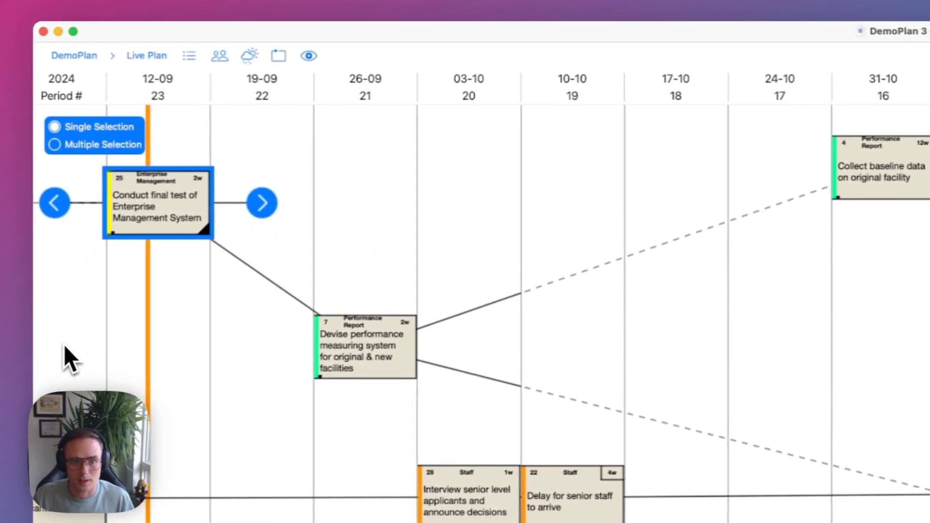
Move the Devise performance task to 03-10 and inspect the link into Collect baseline data.
left_click_drag(539, 190, 447, 213)
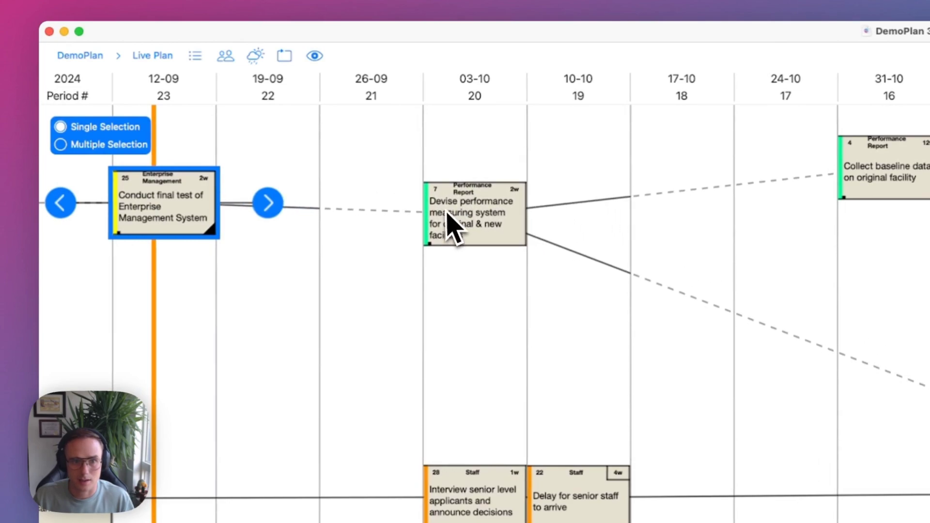
left_click(220, 206)
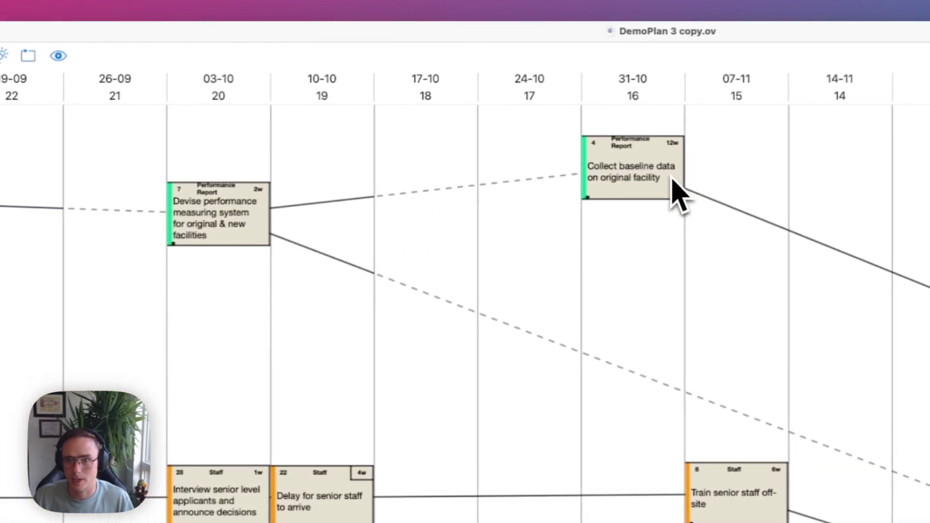
left_click(601, 175)
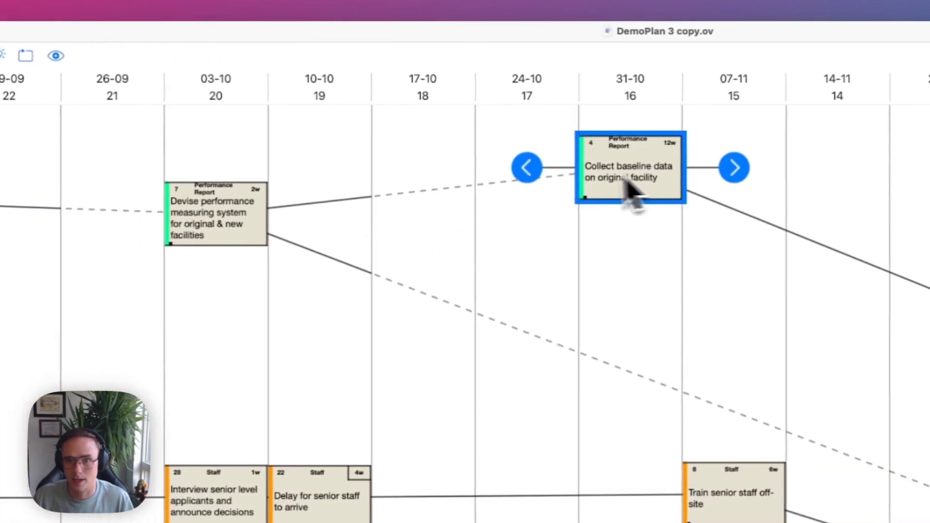
left_click(477, 190)
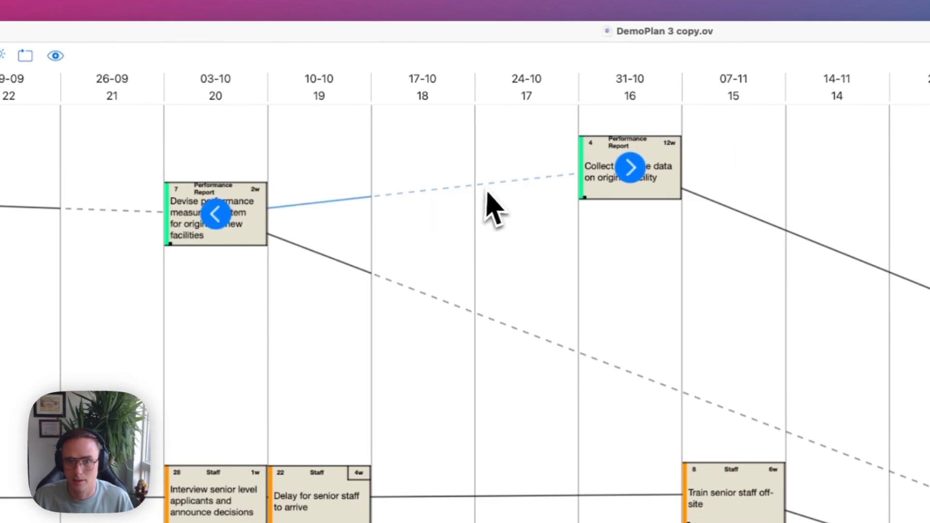
left_click(193, 228)
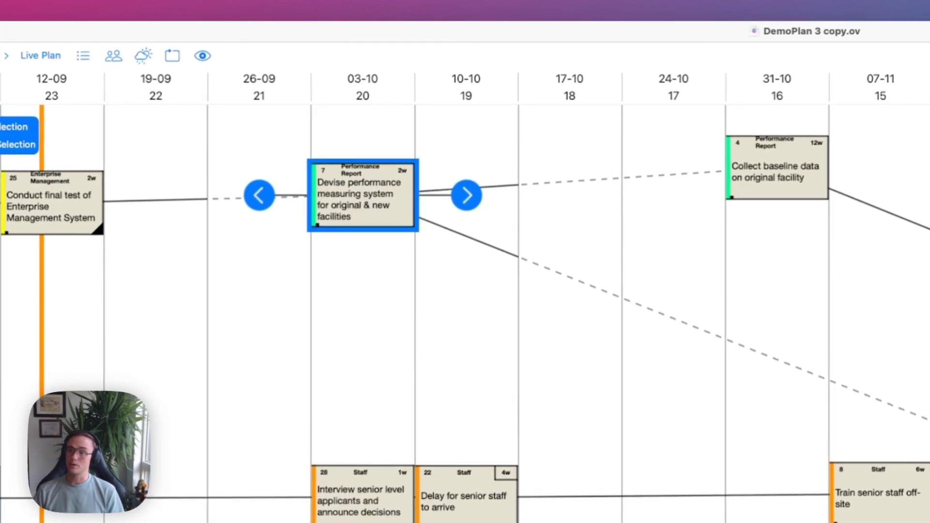
Settle the Devise performance card in 10-10, level with Conduct final test.
left_click_drag(359, 191, 473, 187)
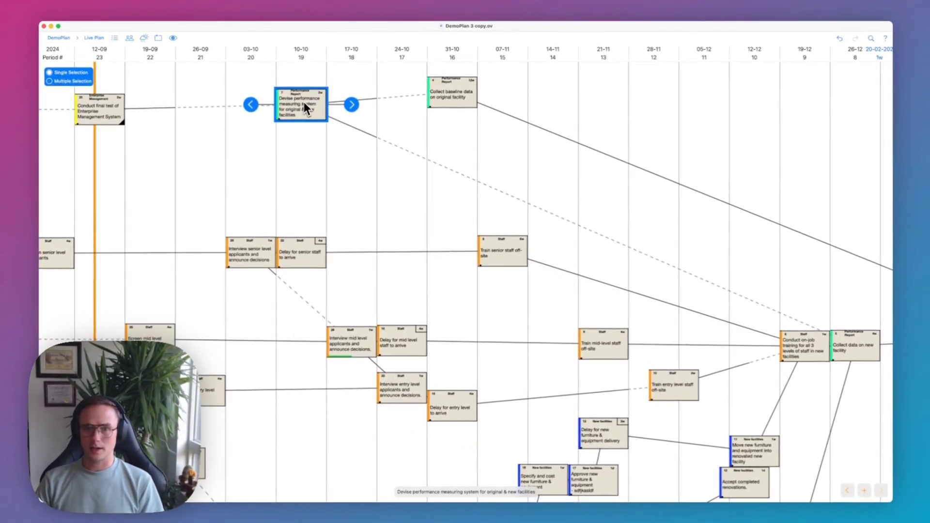
left_click_drag(304, 103, 257, 108)
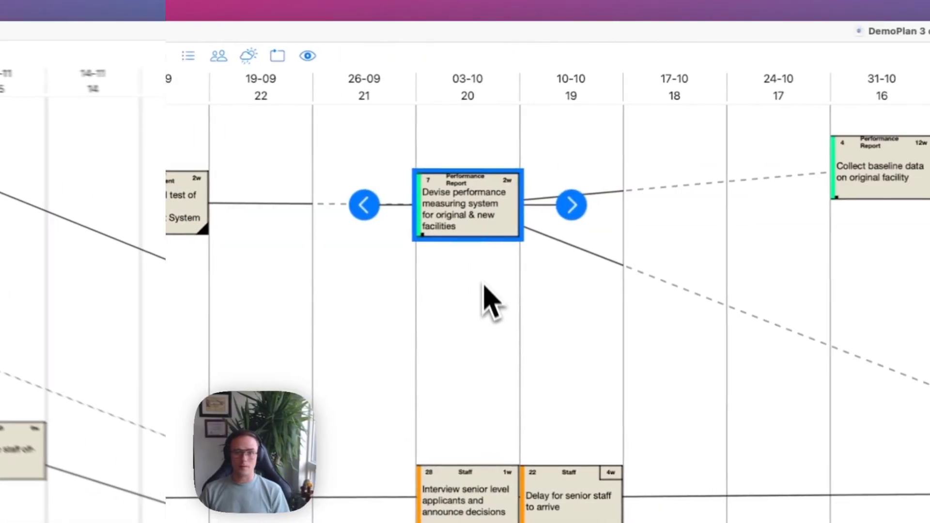
left_click_drag(470, 219, 804, 223)
left_click_drag(635, 211, 372, 196)
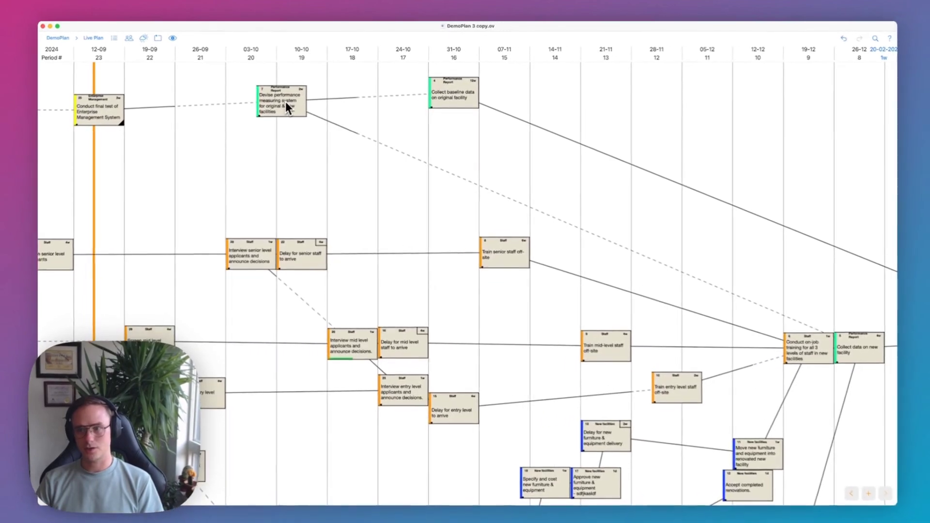
left_click_drag(286, 102, 307, 110)
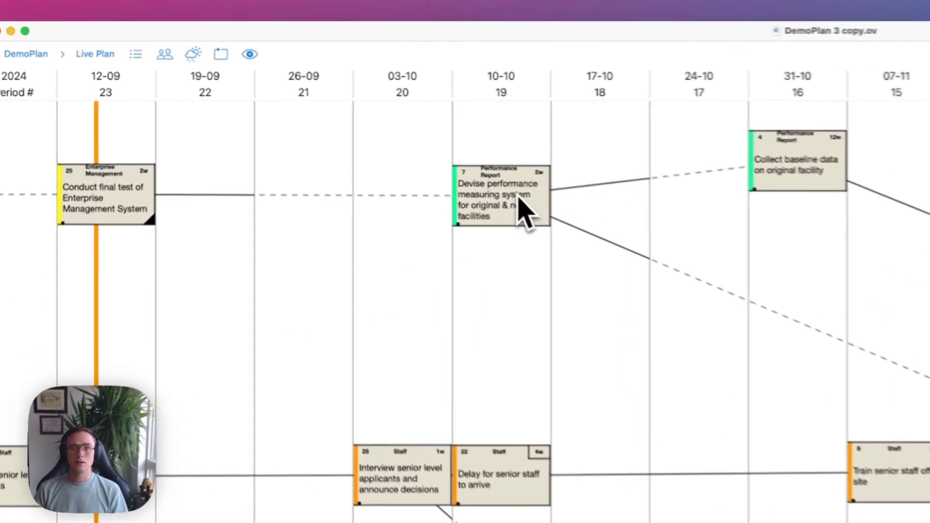
left_click_drag(503, 216, 422, 217)
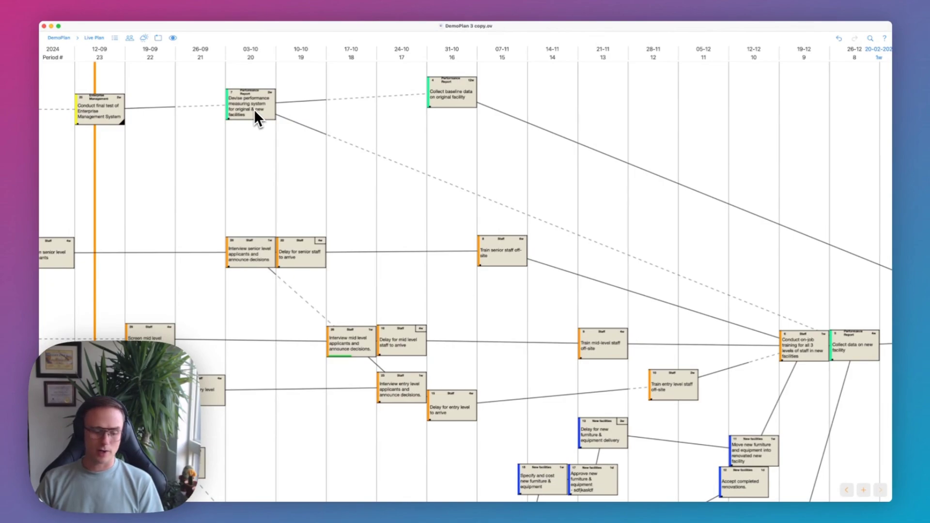
left_click_drag(255, 110, 307, 185)
left_click_drag(300, 103, 308, 123)
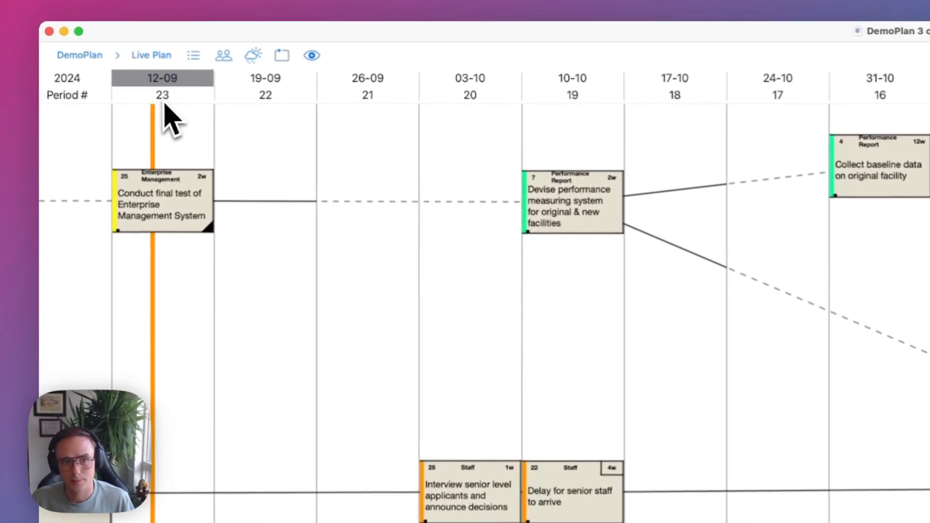
left_click(111, 56)
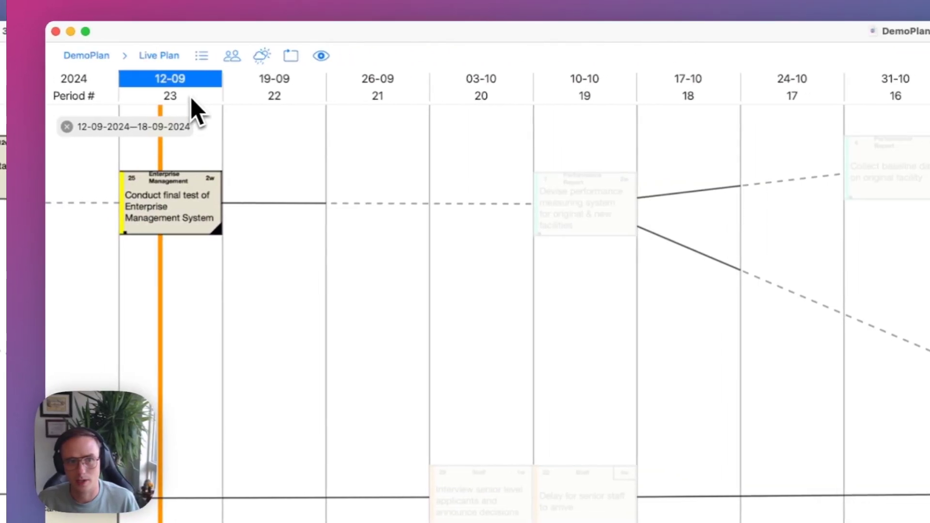
left_click(60, 127)
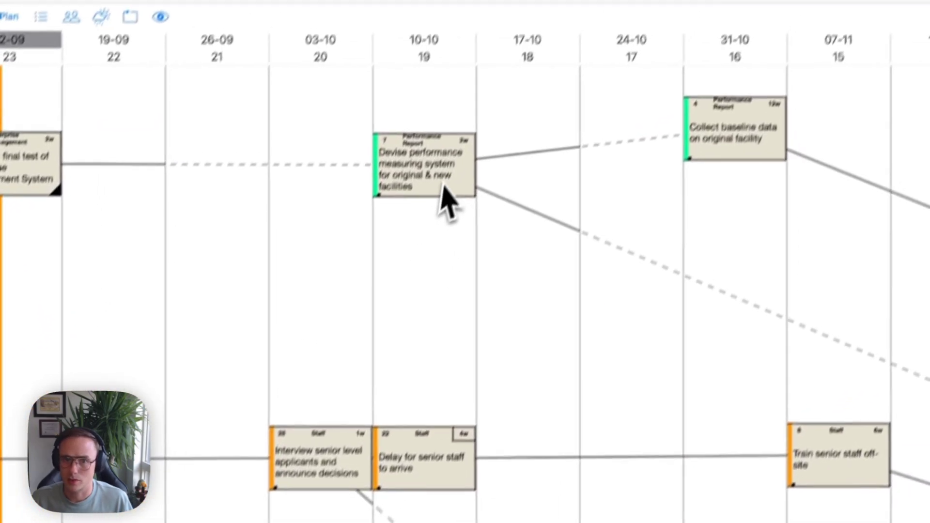
left_click_drag(441, 184, 444, 228)
left_click_drag(425, 261, 425, 350)
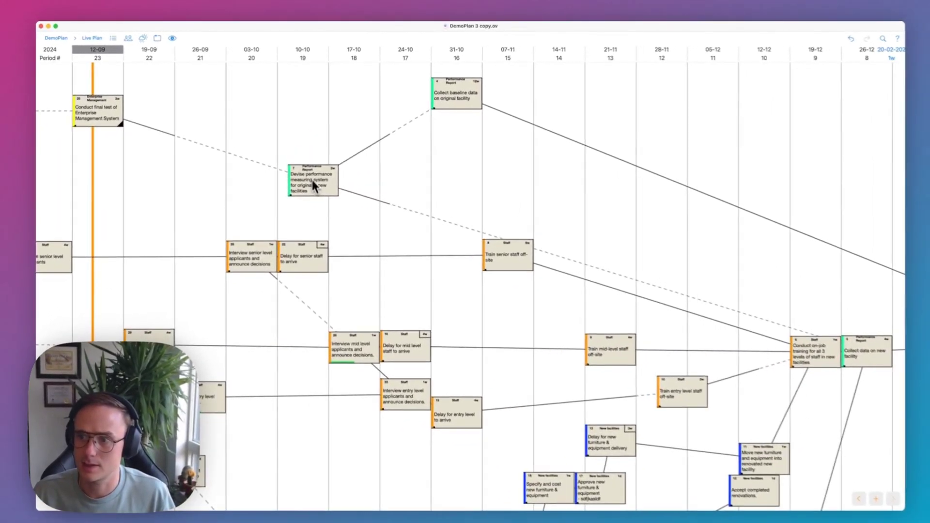
left_click_drag(312, 184, 304, 111)
mouse_move(303, 111)
left_mouse_down()
mouse_move(303, 160)
mouse_move(300, 94)
mouse_move(301, 121)
left_mouse_up()
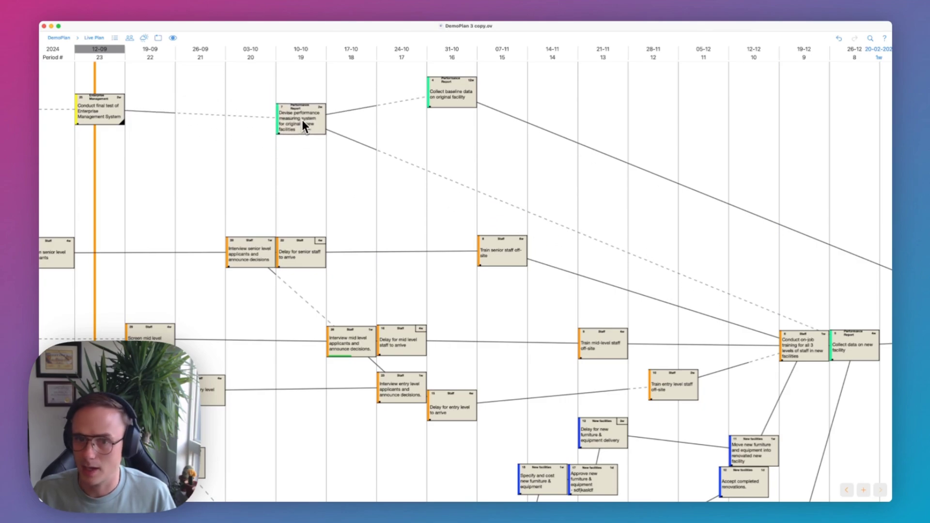
left_click_drag(474, 229, 478, 194)
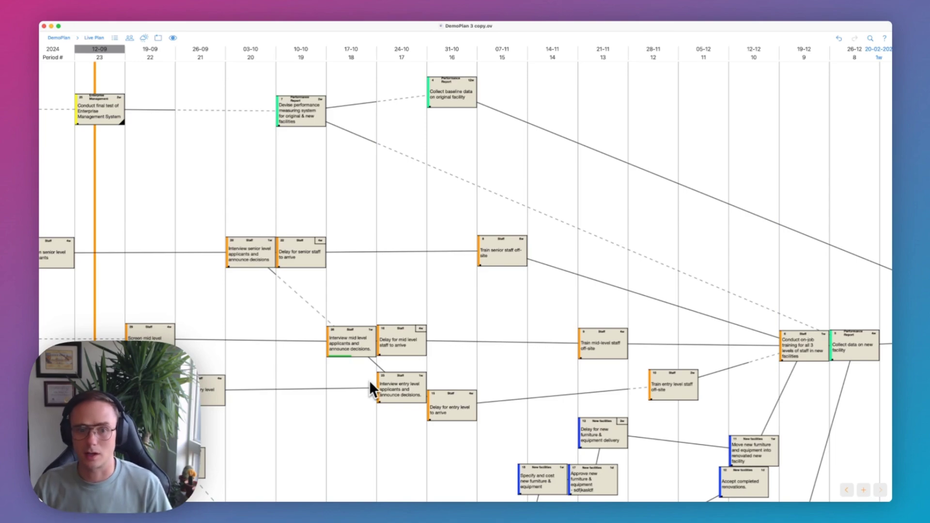
scroll(406, 434, "down", 5)
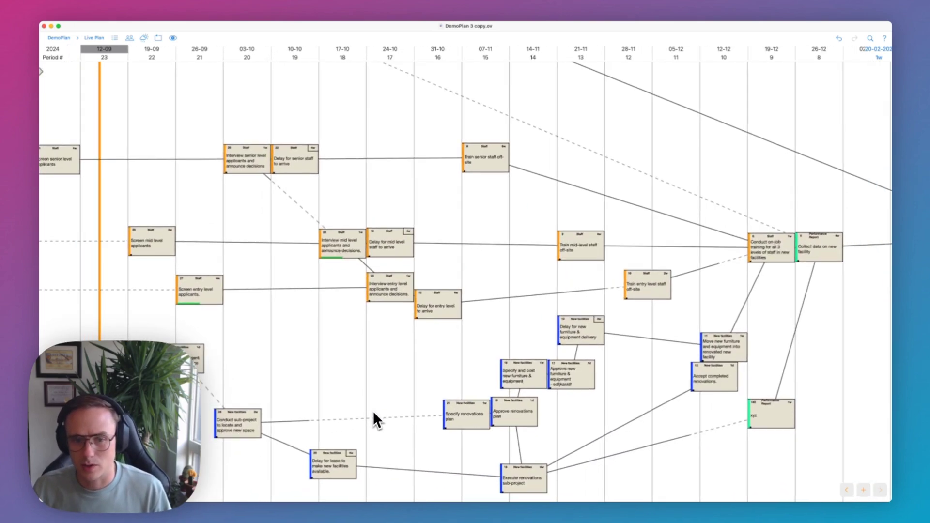
scroll(370, 412, "up", 2)
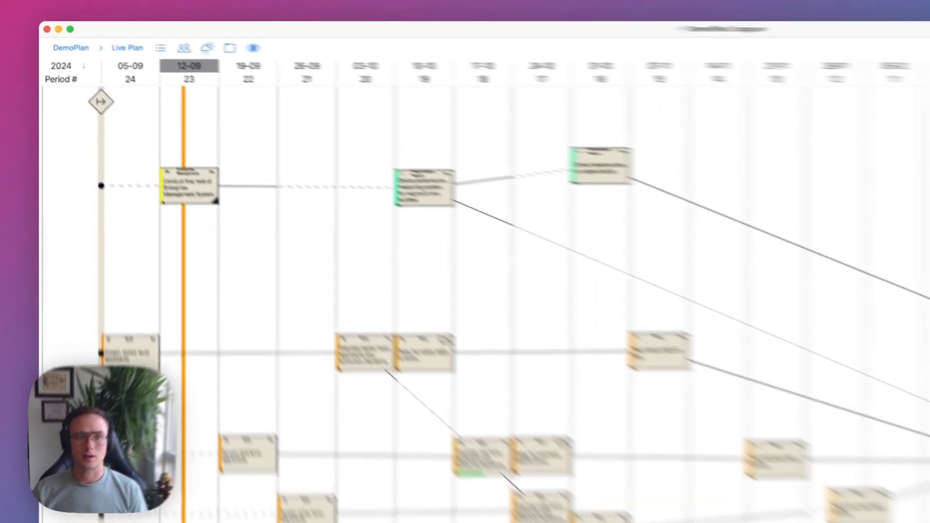
left_click(173, 38)
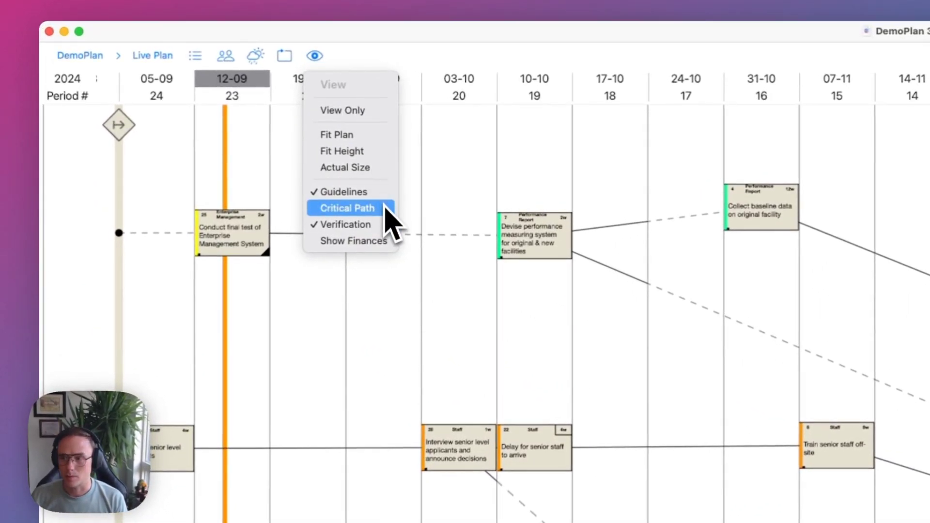
Highlight the critical path from Screen senior level applicants through staff training to the comparative report.
left_click(385, 210)
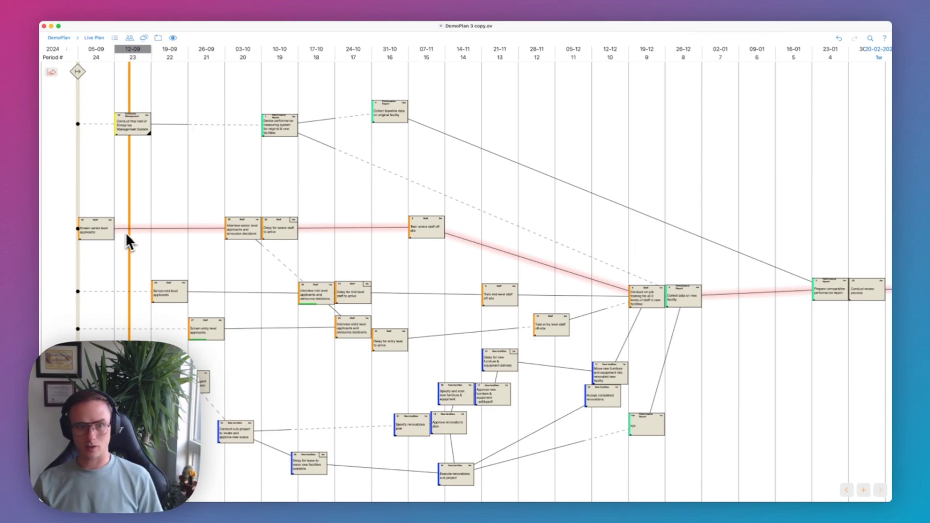
scroll(95, 232, "up", 3)
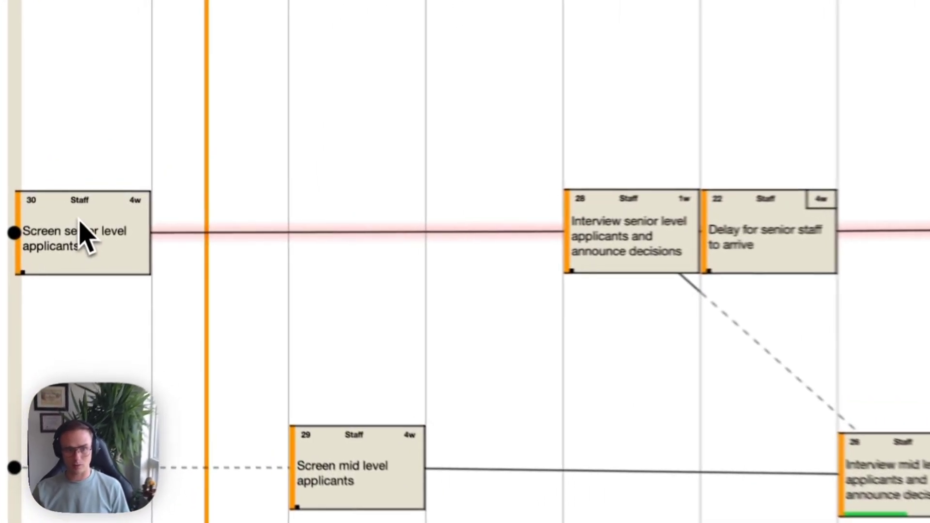
left_click(80, 222)
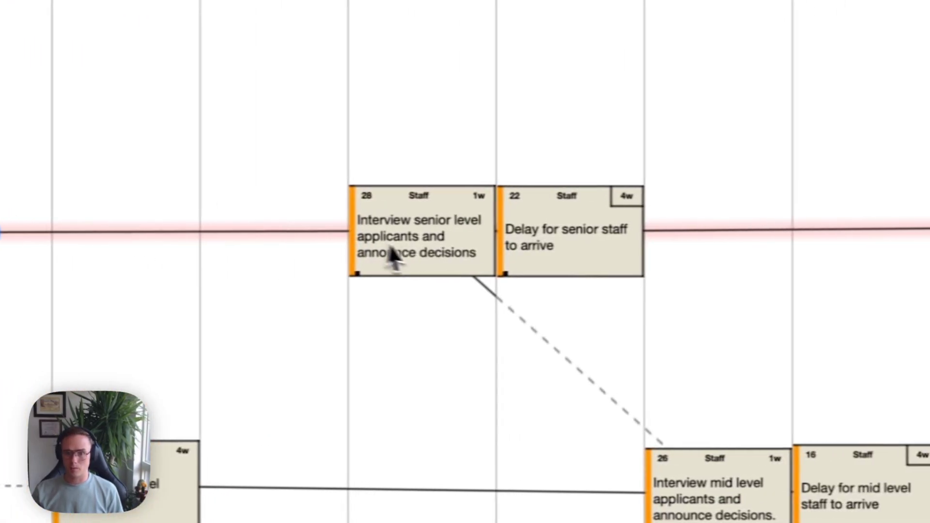
left_click(434, 261)
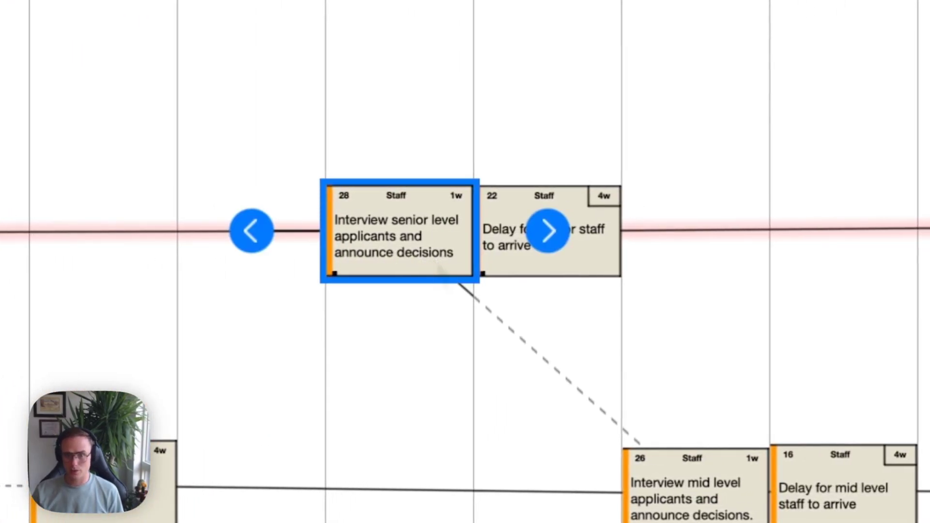
left_click(529, 271)
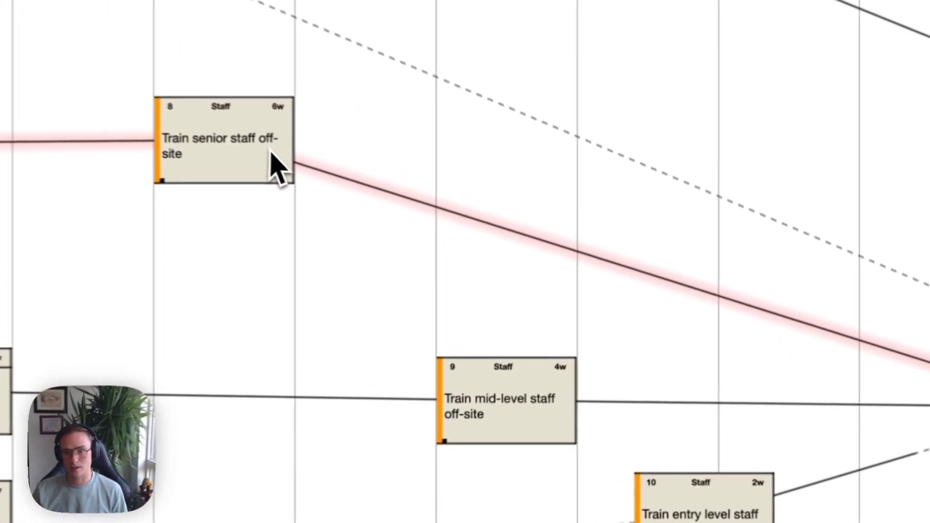
left_click(468, 226)
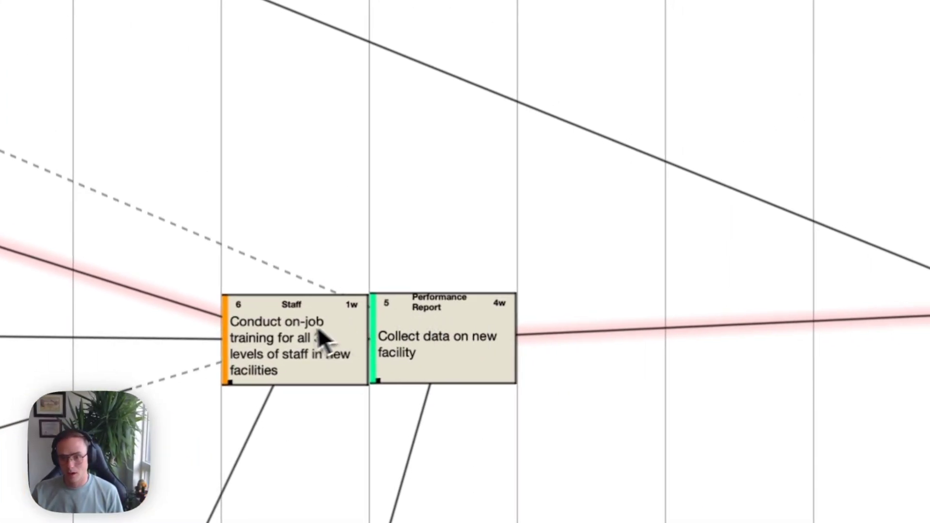
left_click(267, 353)
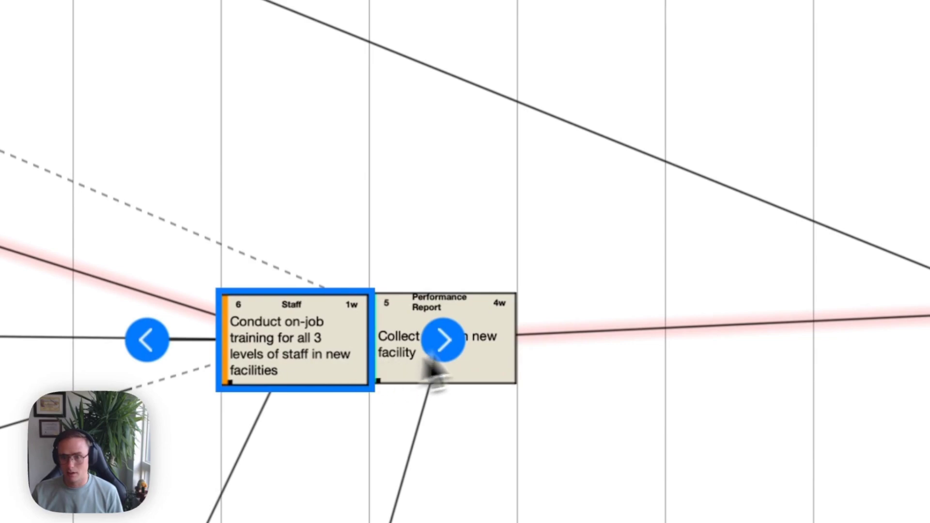
left_click(557, 320)
left_click(419, 363)
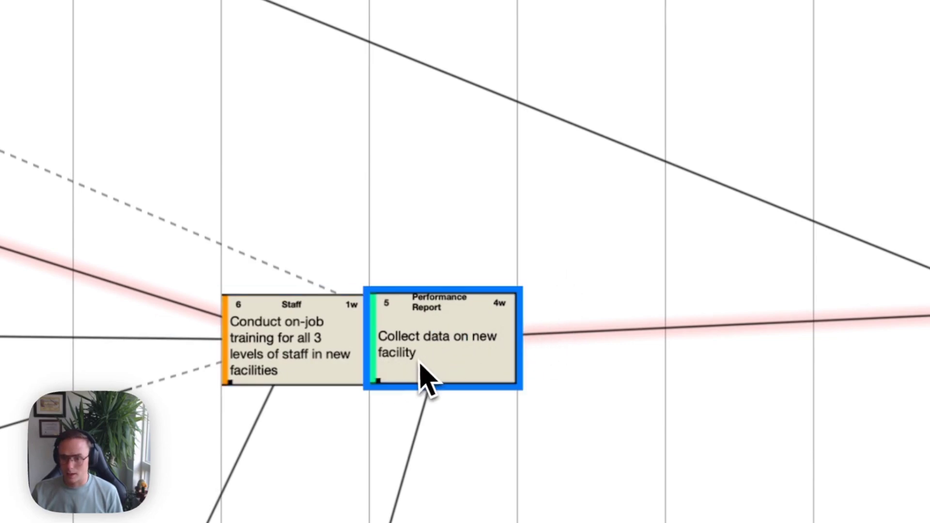
left_click(756, 188)
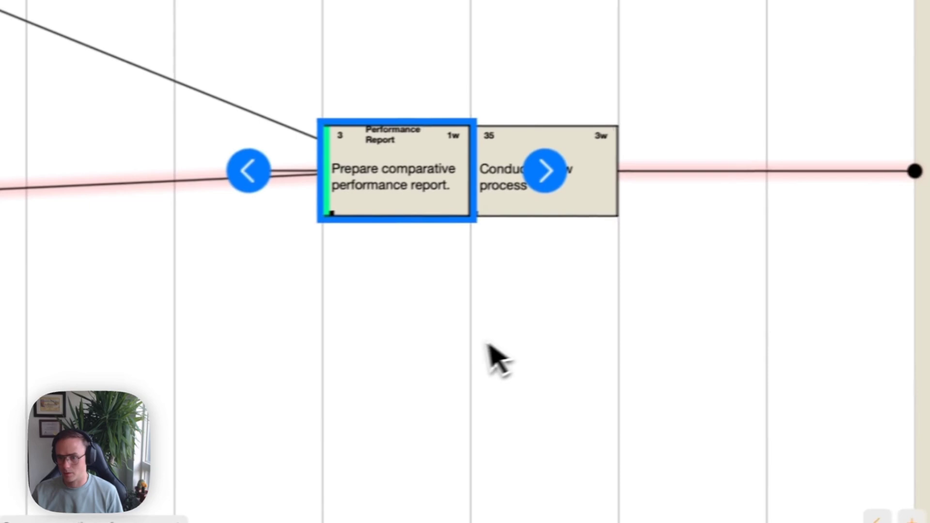
left_click(453, 291)
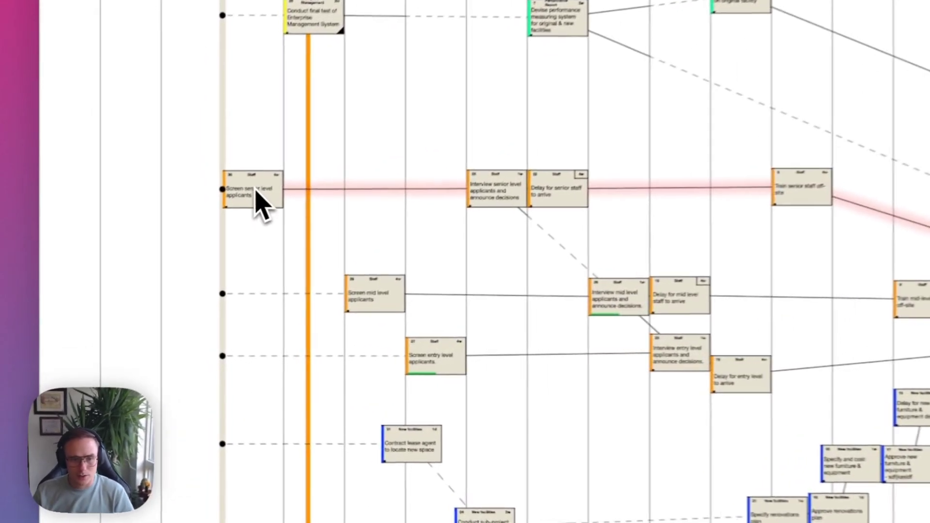
left_click(148, 274)
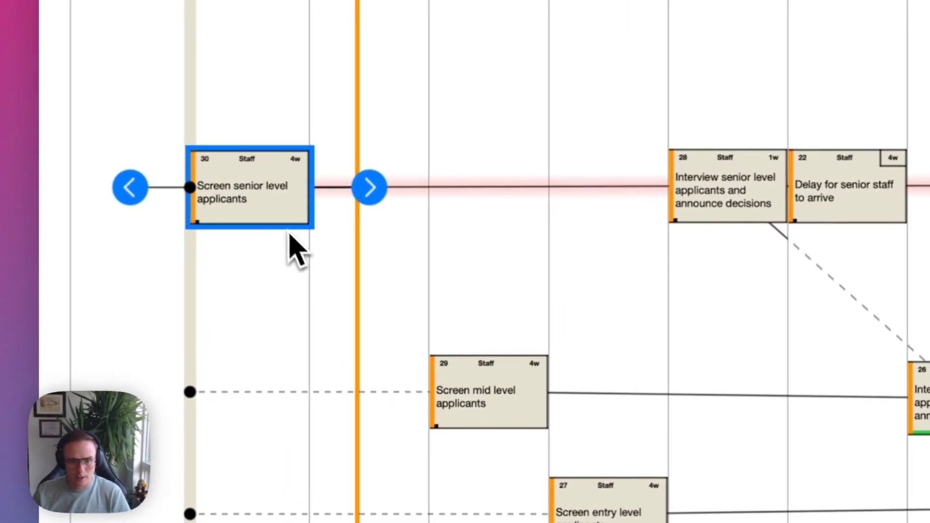
left_click_drag(260, 178, 56, 181)
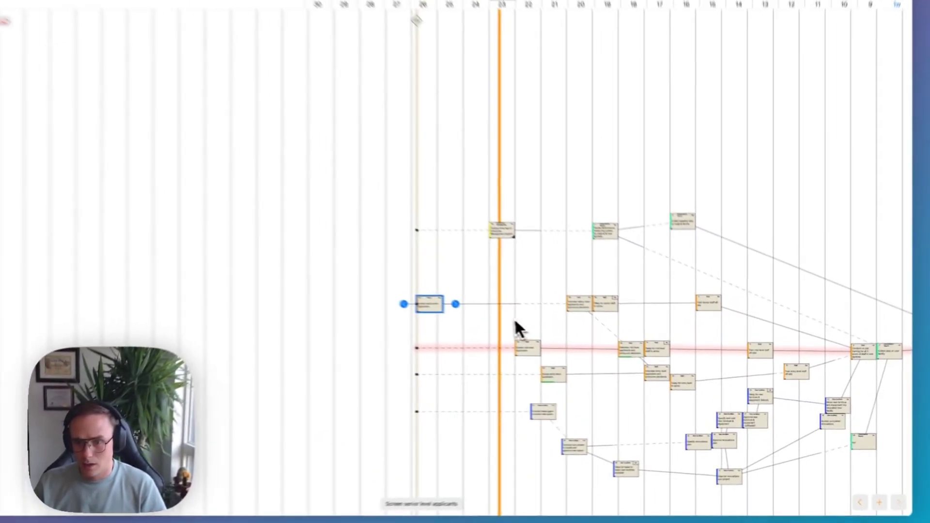
scroll(523, 339, "right", 5)
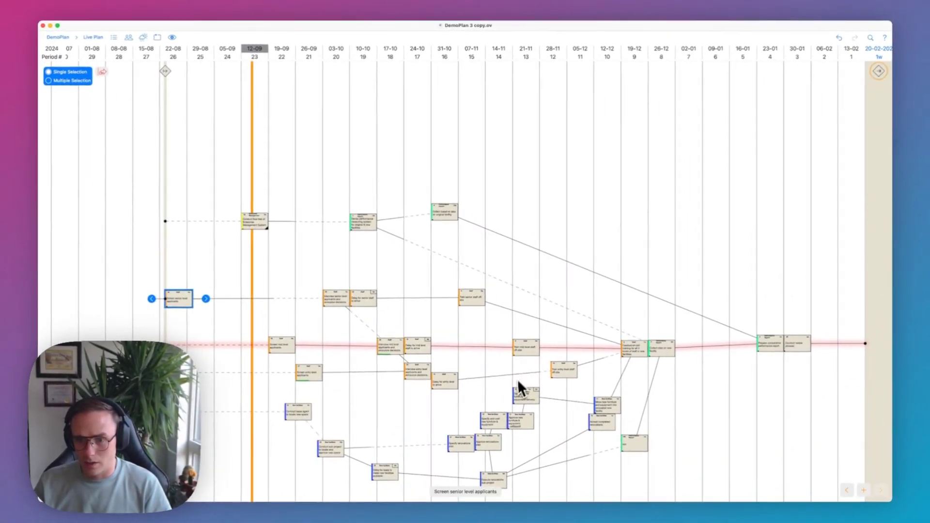
scroll(516, 388, "down", 2)
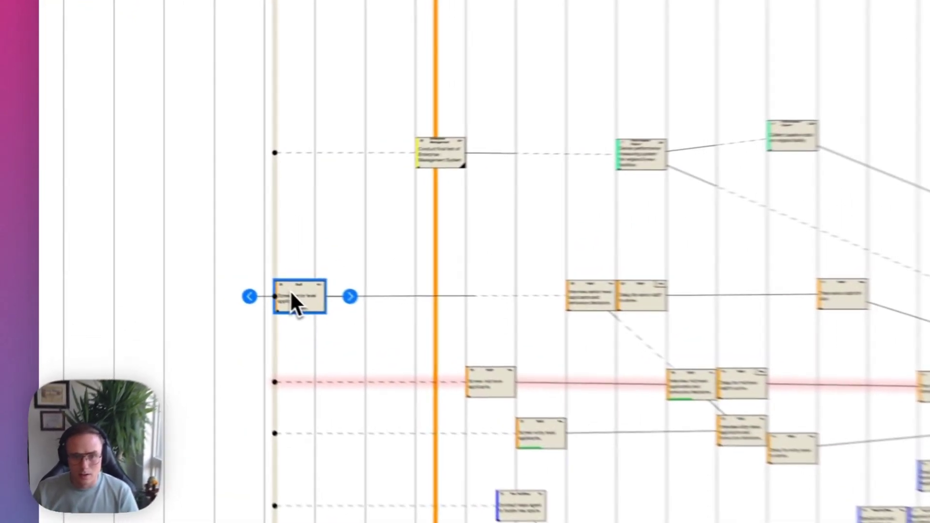
left_click_drag(290, 290, 435, 306)
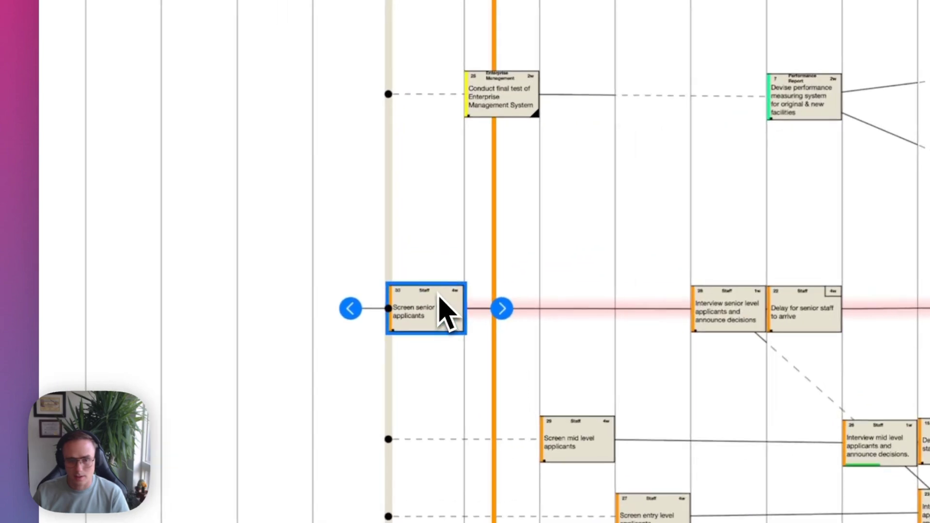
double_click(437, 294)
left_click(315, 304)
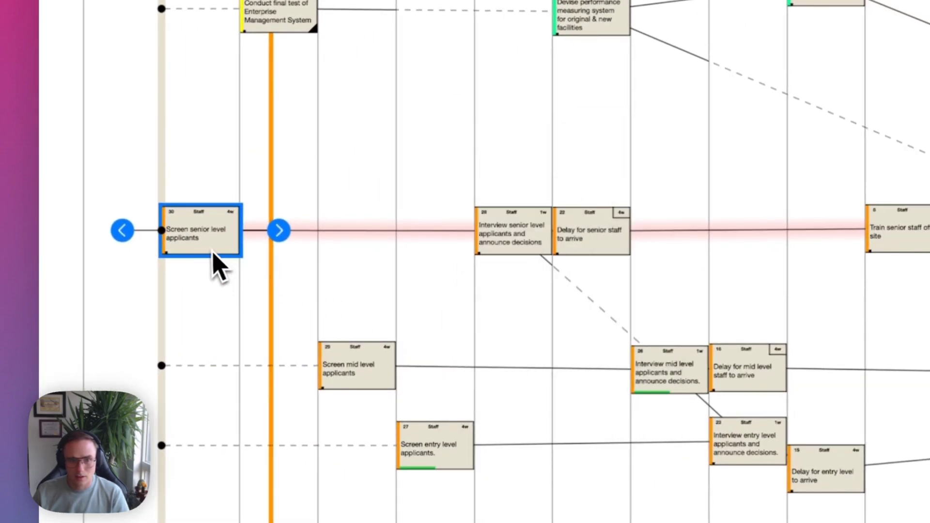
left_click_drag(213, 253, 139, 243)
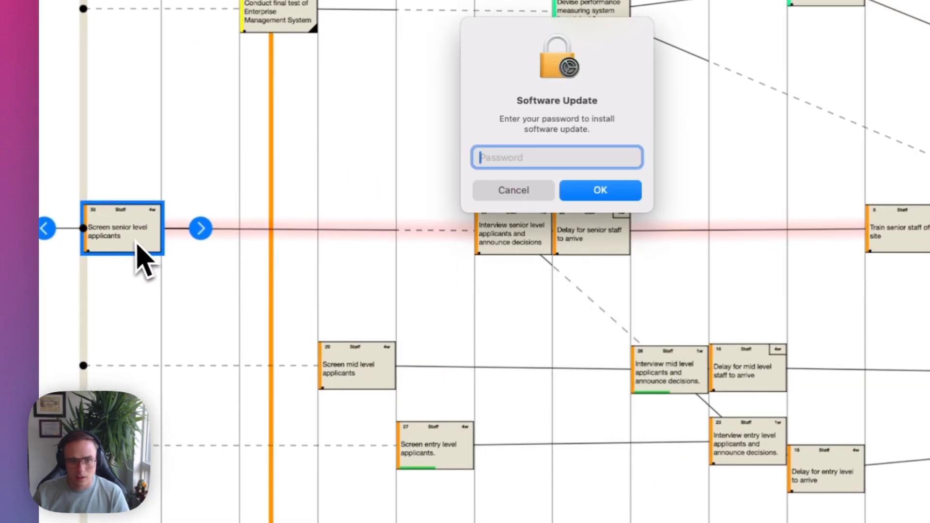
key("Escape")
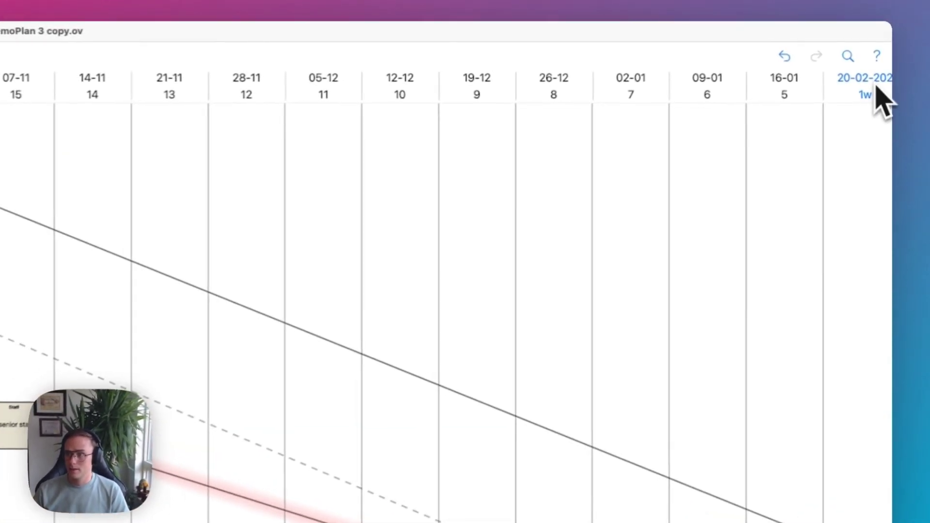
Change the plan end date to Monday, December 2, 2024 and save the plan version.
left_click(881, 52)
left_click(654, 240)
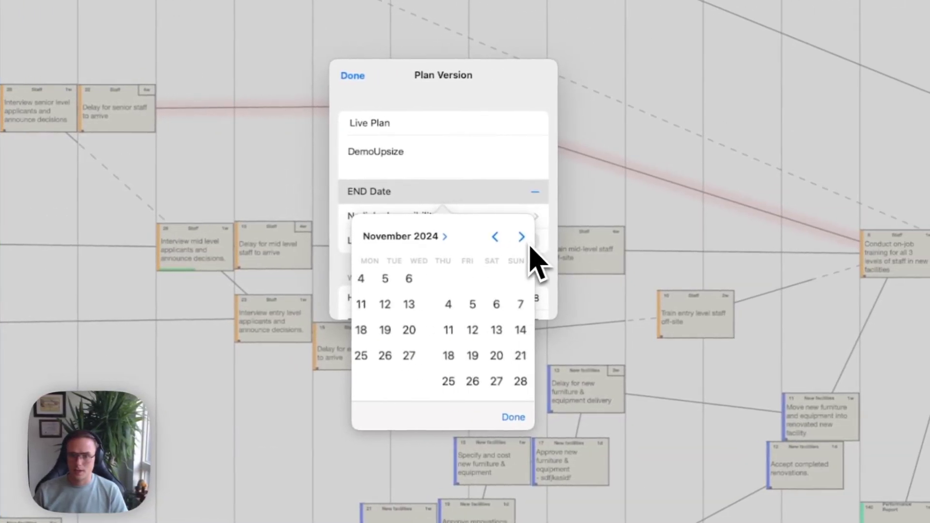
left_click(654, 239)
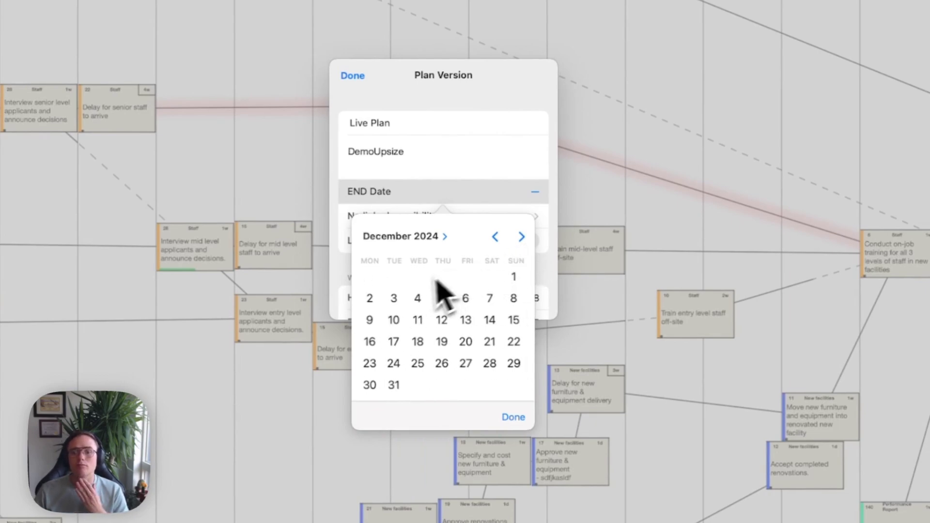
left_click(371, 300)
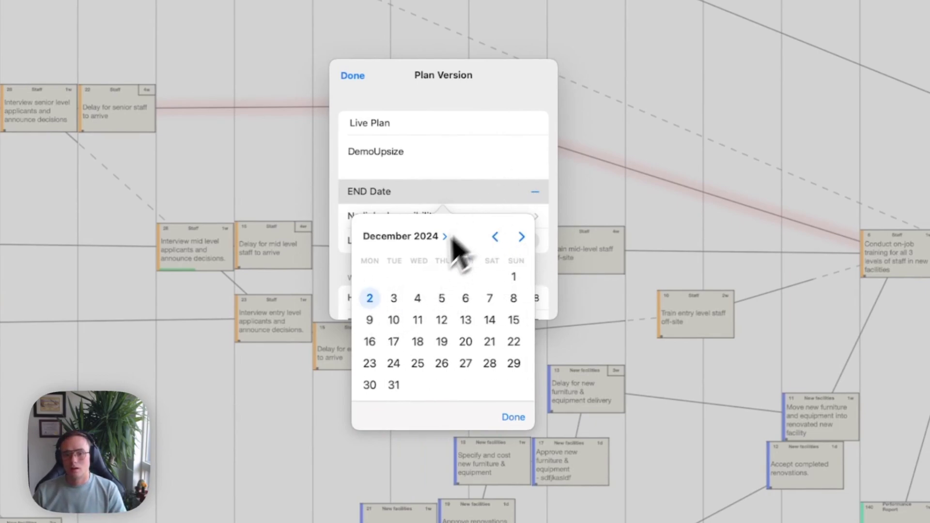
left_click(513, 417)
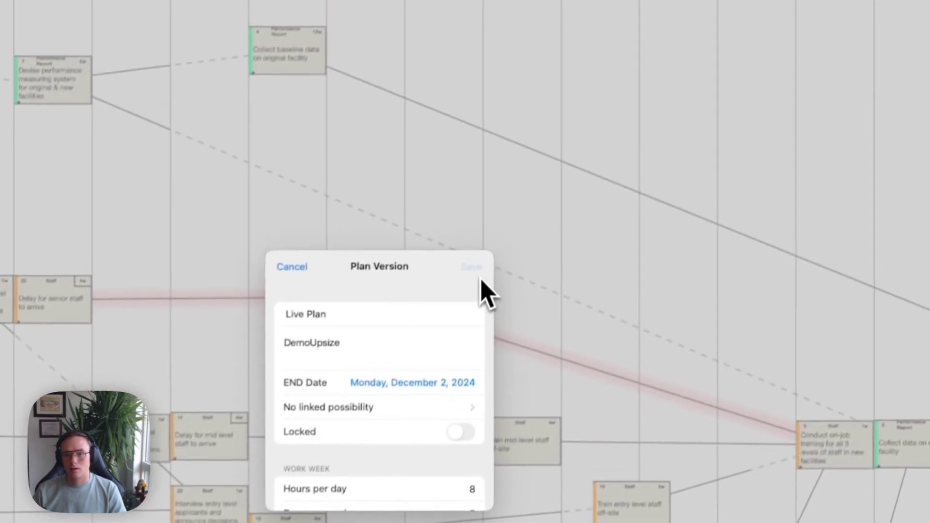
left_click(478, 274)
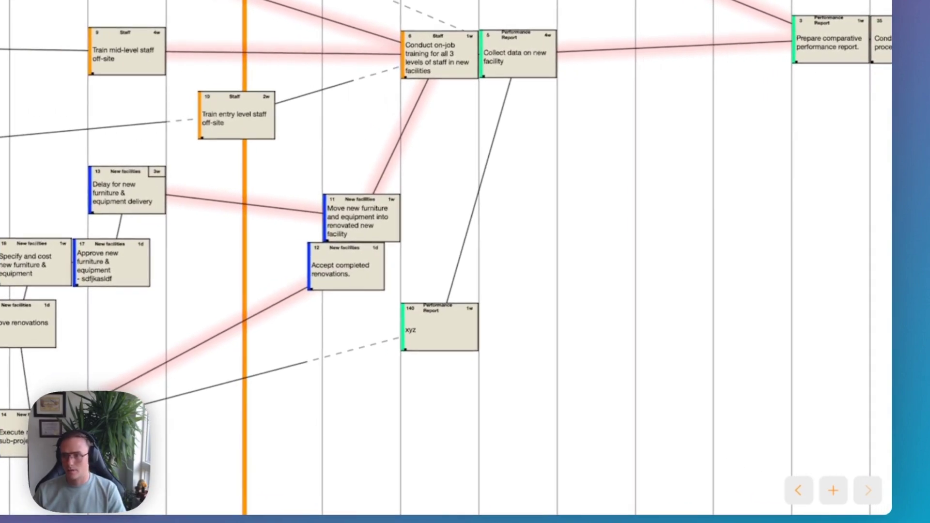
Open the Resources panel showing General Manager (75%) and Administration Manager (100%), Conflict Detection off.
scroll(798, 375, "right", 3)
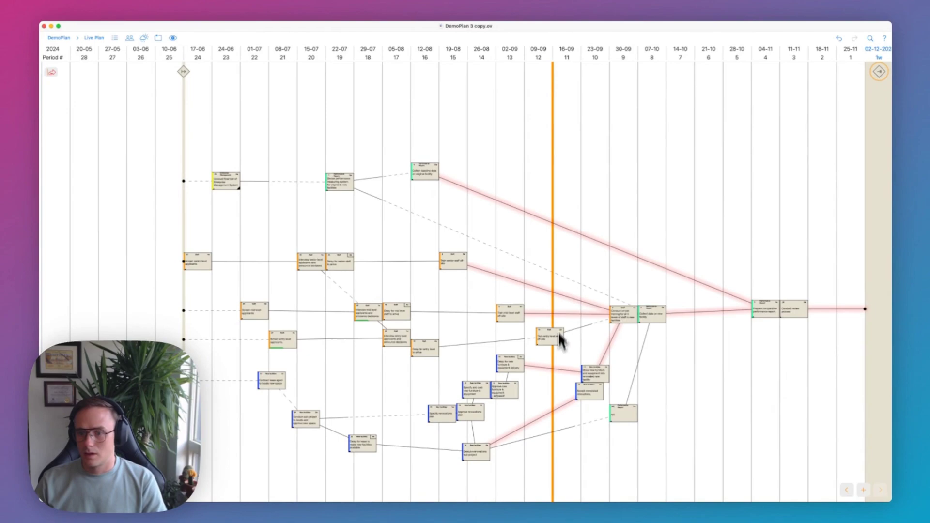
scroll(562, 413, "up", 5)
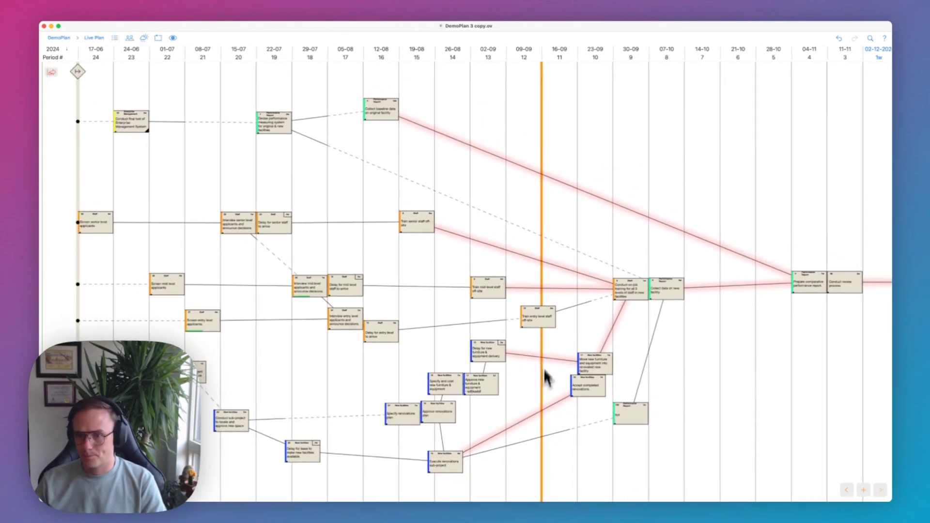
scroll(545, 281, "up", 3)
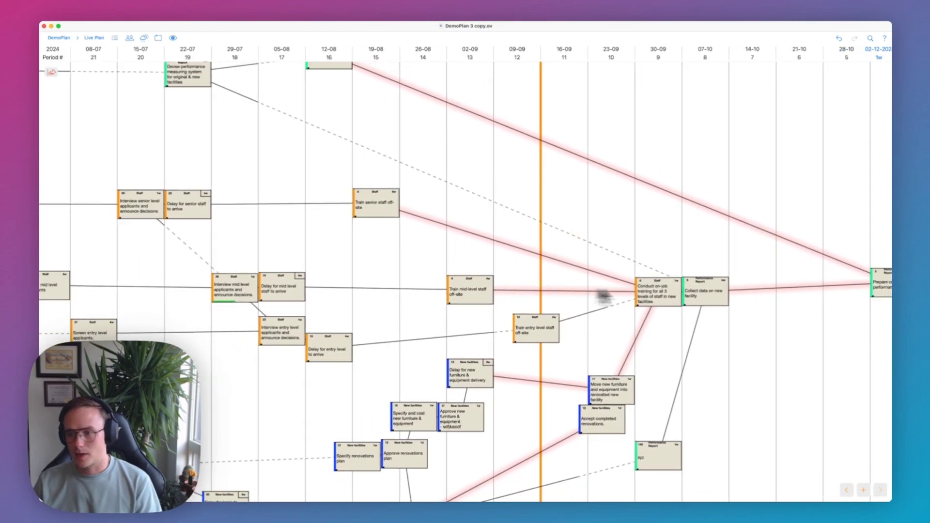
scroll(815, 301, "right", 3)
scroll(847, 319, "right", 3)
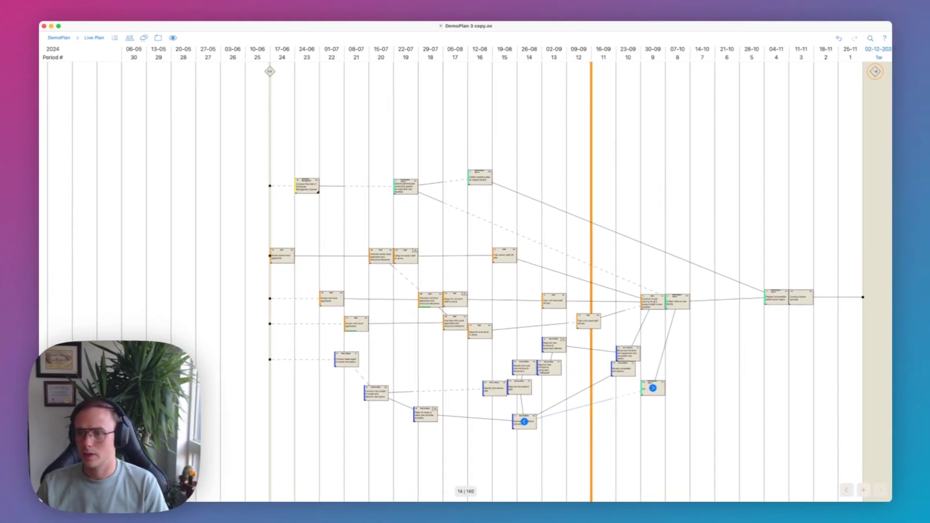
scroll(542, 239, "up", 4)
scroll(542, 239, "right", 2)
scroll(523, 239, "right", 2)
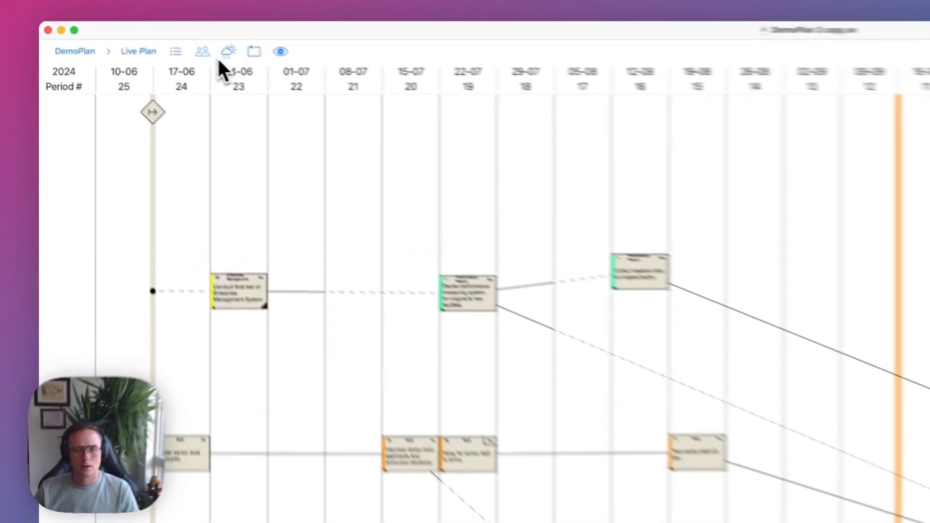
left_click(129, 39)
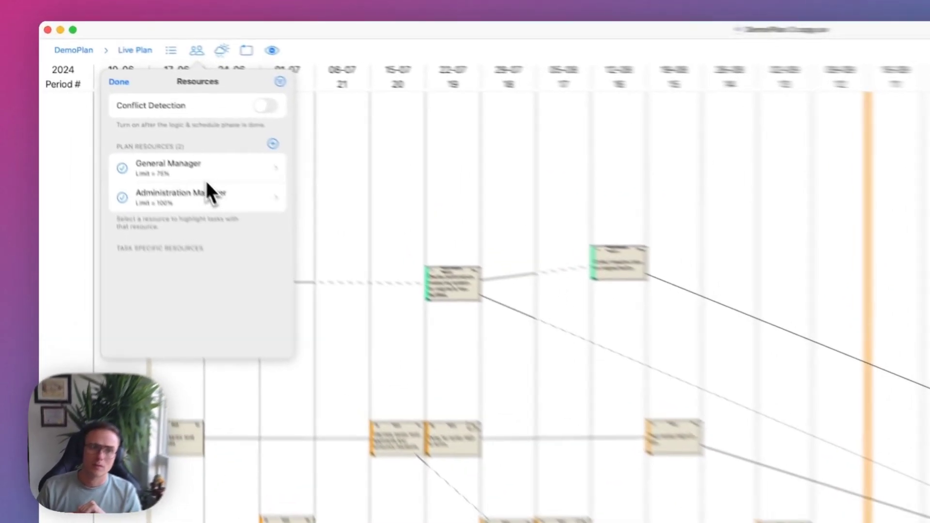
Review the General Manager's resource limit, then switch on Conflict Detection in Resources.
left_click(119, 106)
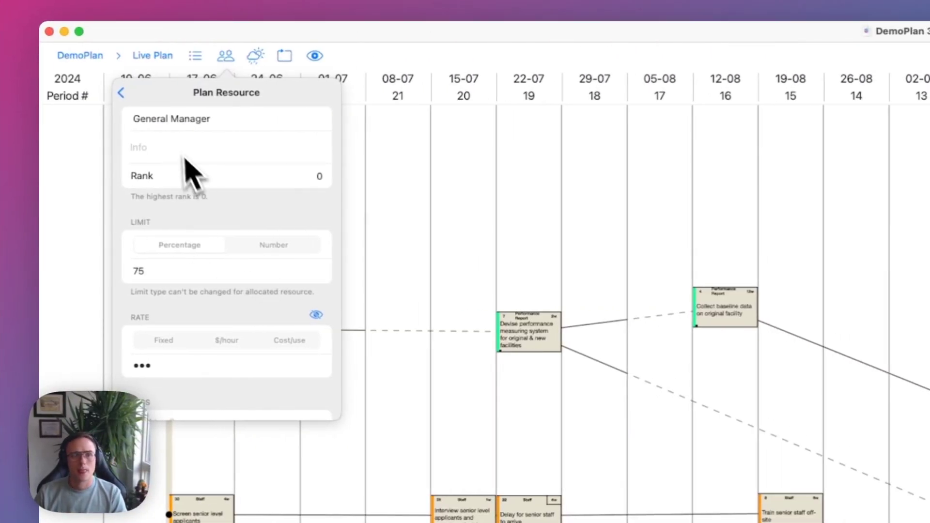
left_click(122, 93)
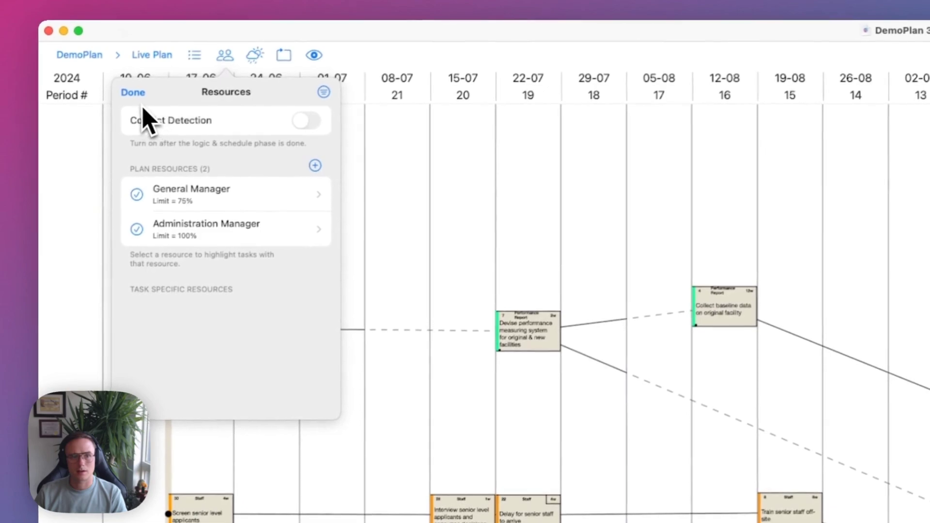
left_click(128, 87)
left_click(219, 52)
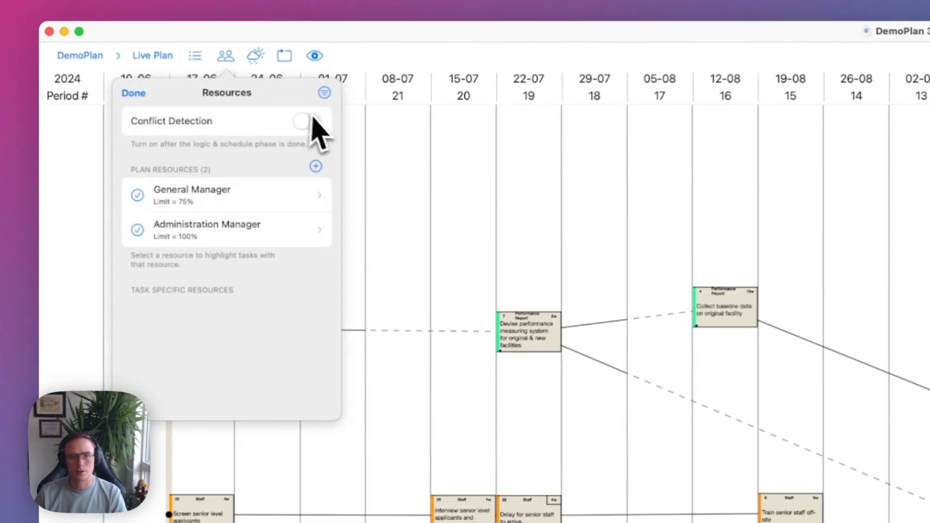
left_click(308, 121)
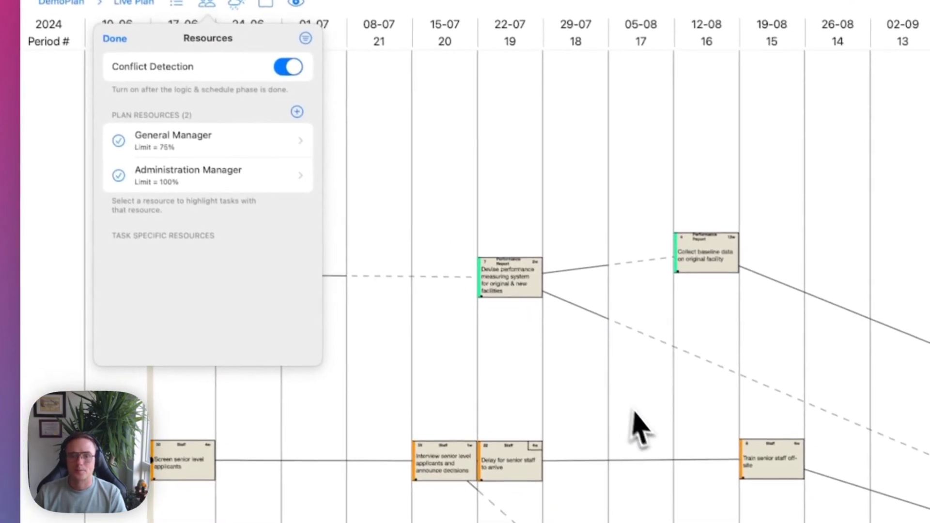
left_click(687, 509)
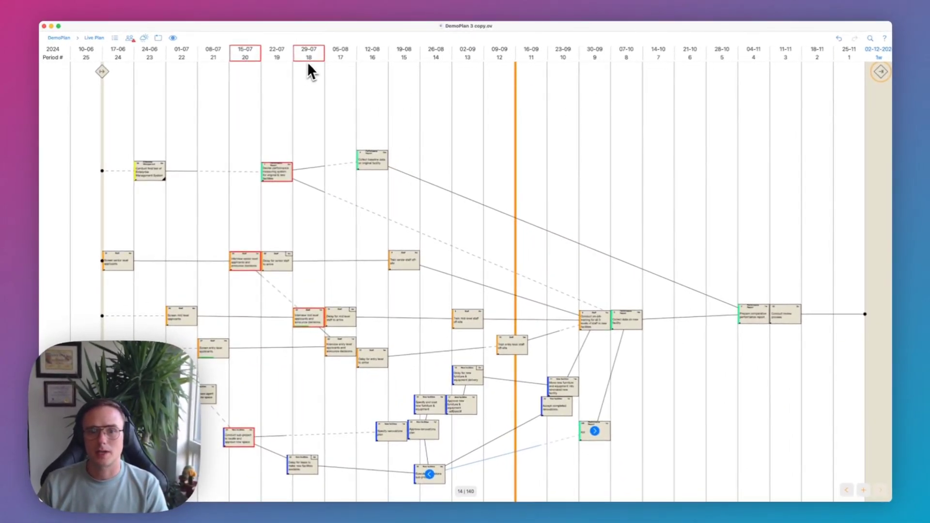
Tick General Manager in Resources so only that manager's tasks stay highlighted.
scroll(183, 191, "down", 5)
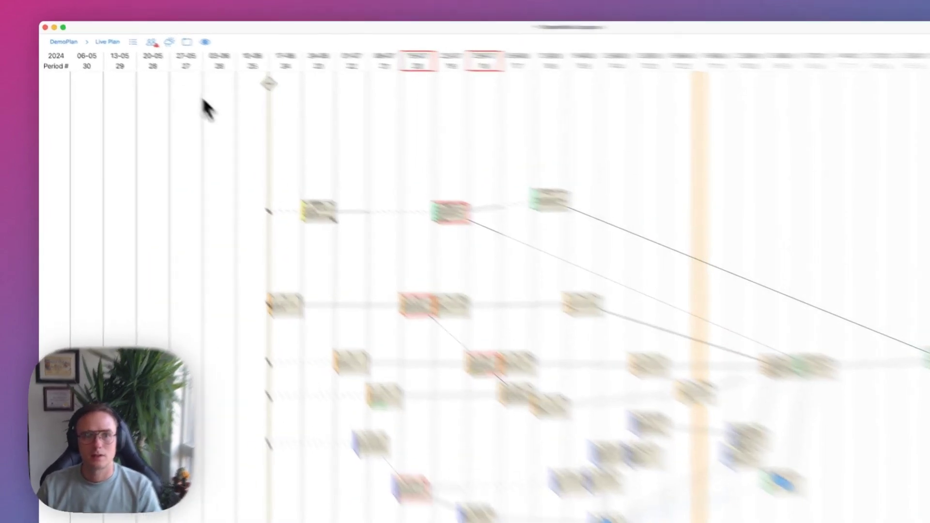
left_click(129, 38)
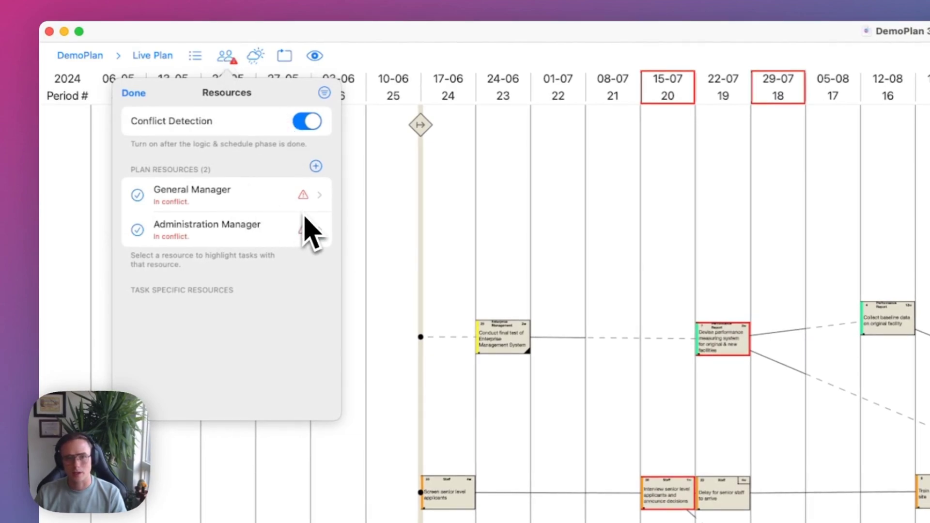
left_click(137, 195)
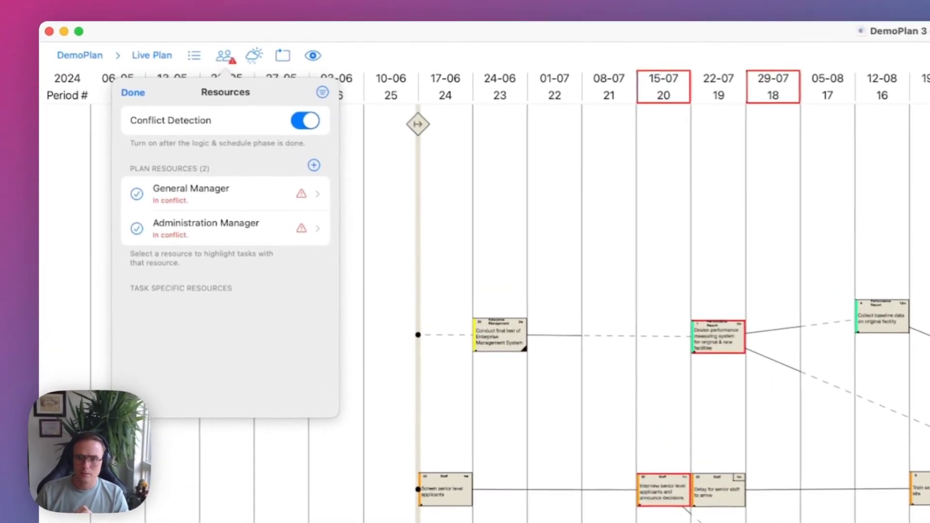
left_click(138, 195)
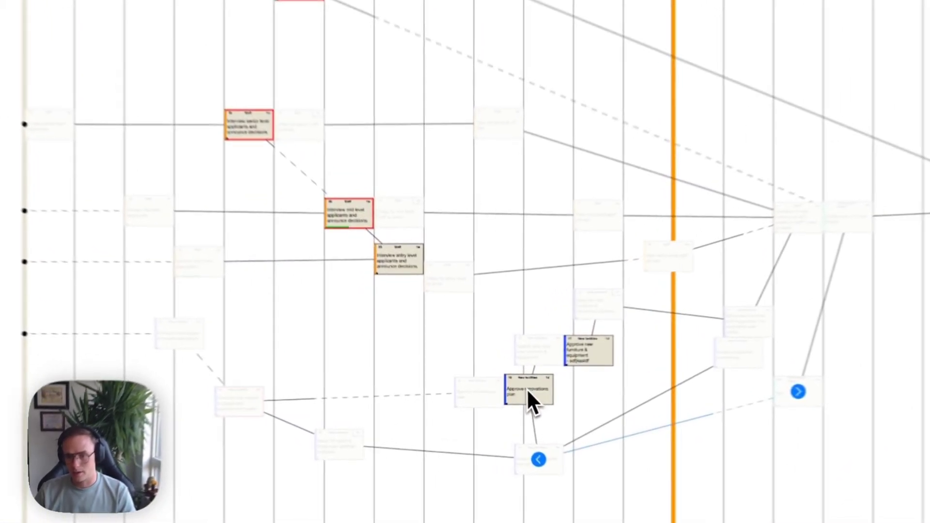
Inspect the highlighted interview tasks, then select the Devise performance measuring system task card.
left_click(587, 361)
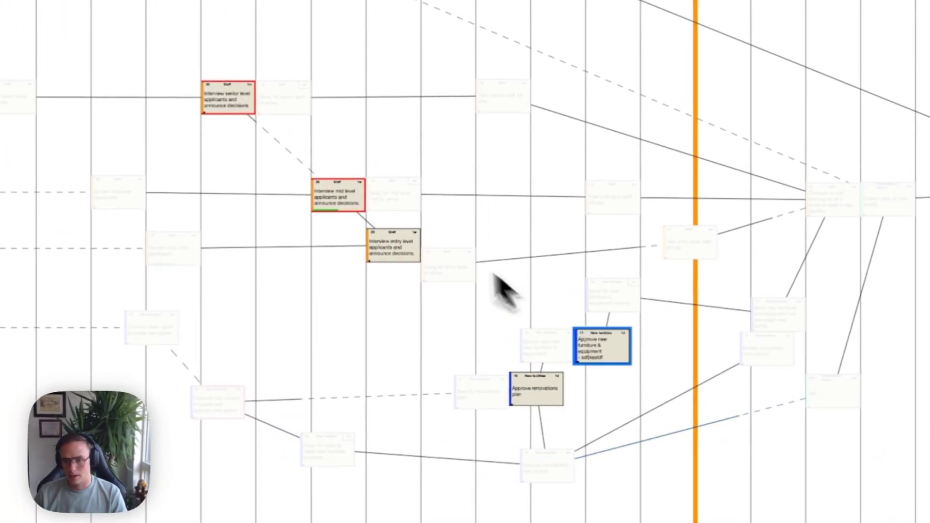
left_click(339, 203)
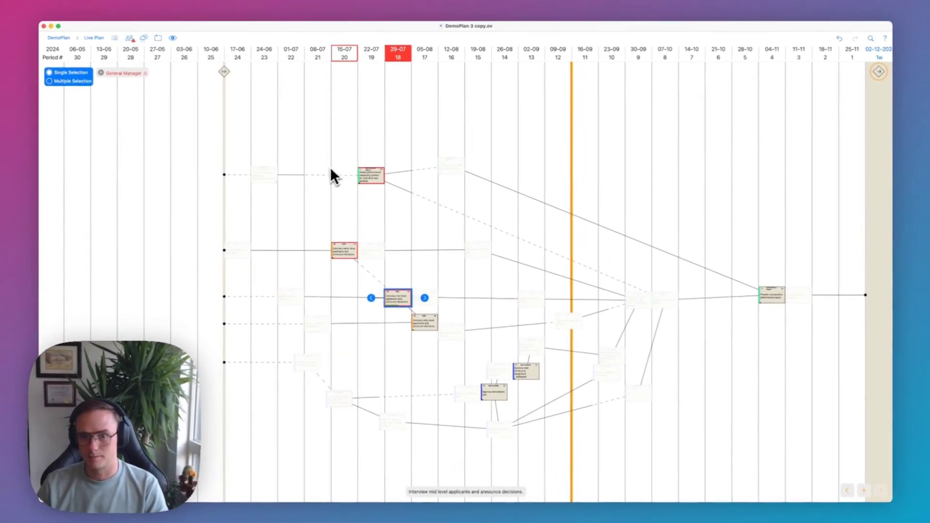
scroll(320, 171, "up", 5)
scroll(319, 172, "right", 2)
scroll(318, 172, "down", 2)
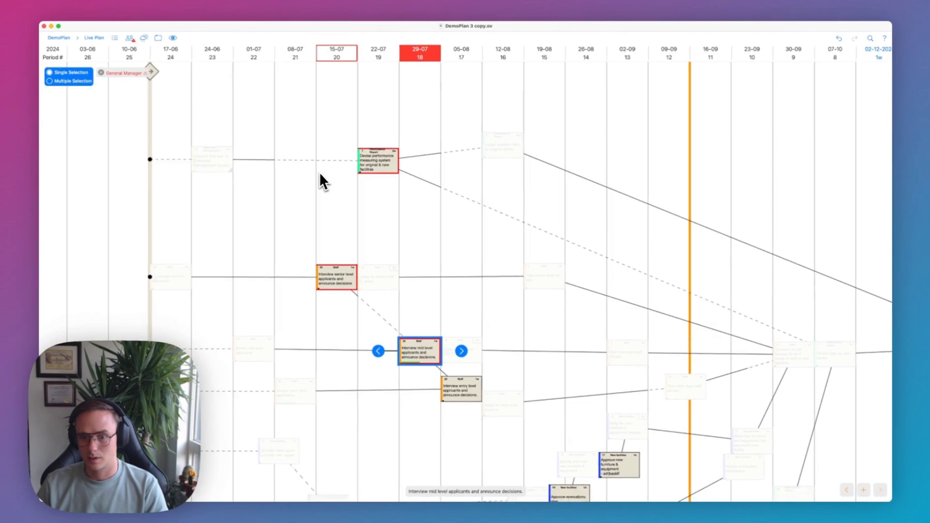
scroll(268, 307, "down", 1)
scroll(268, 307, "down", 2)
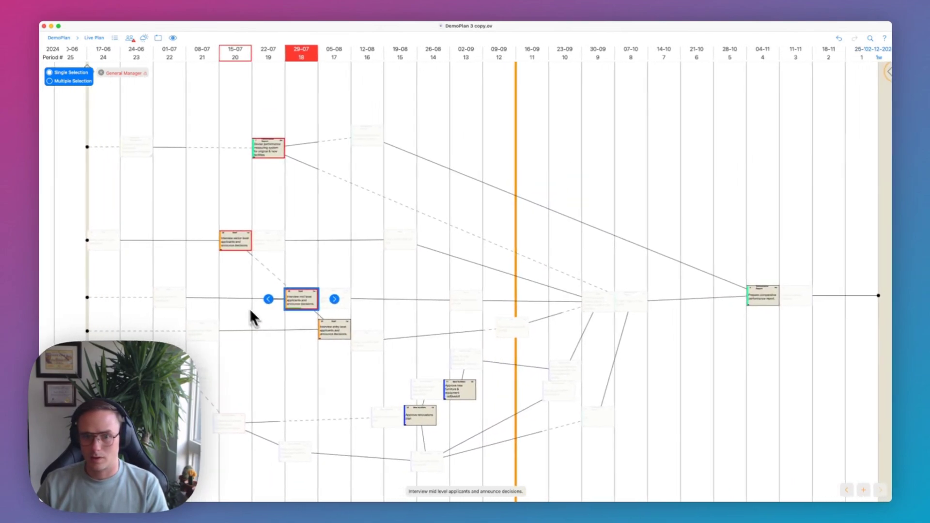
scroll(249, 308, "right", 2)
scroll(249, 308, "up", 1)
scroll(231, 262, "down", 1)
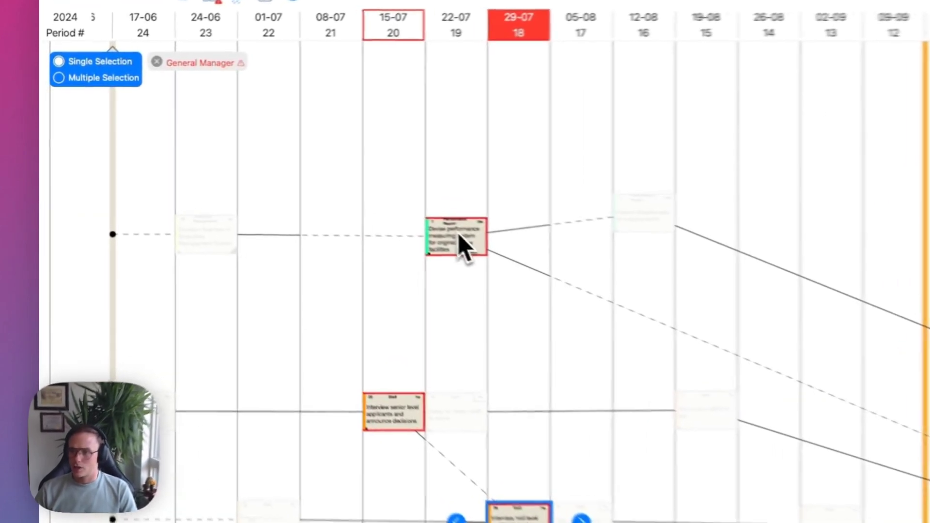
left_click(260, 165)
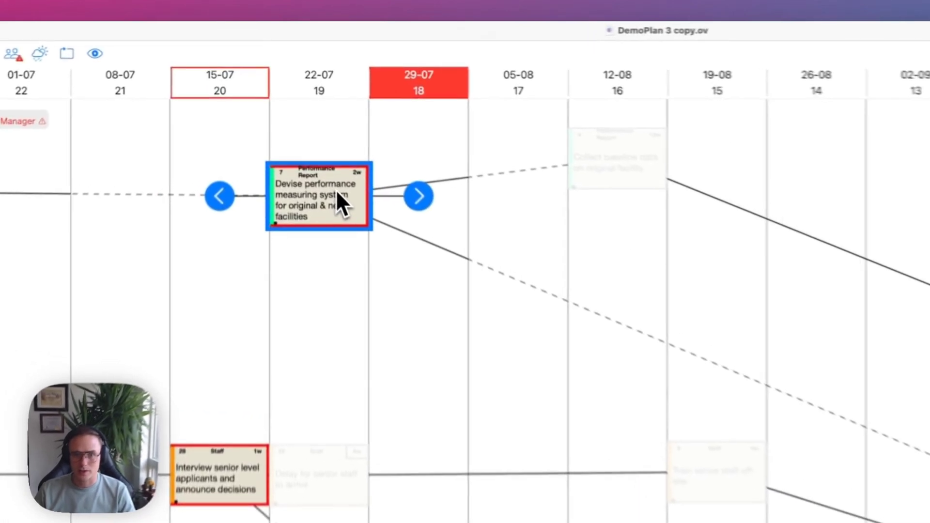
Check the task's 75% General Manager allocation and drag Devise performance measuring system into early July.
double_click(336, 193)
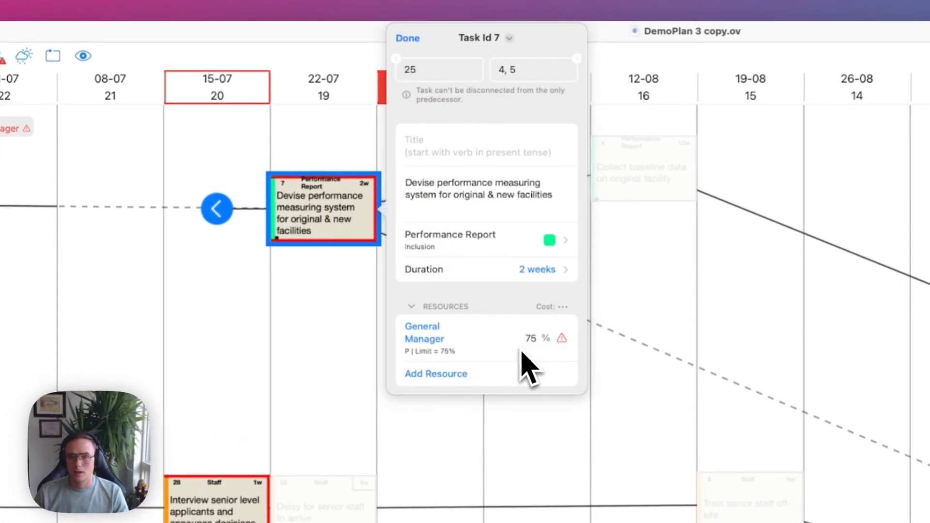
left_click(408, 39)
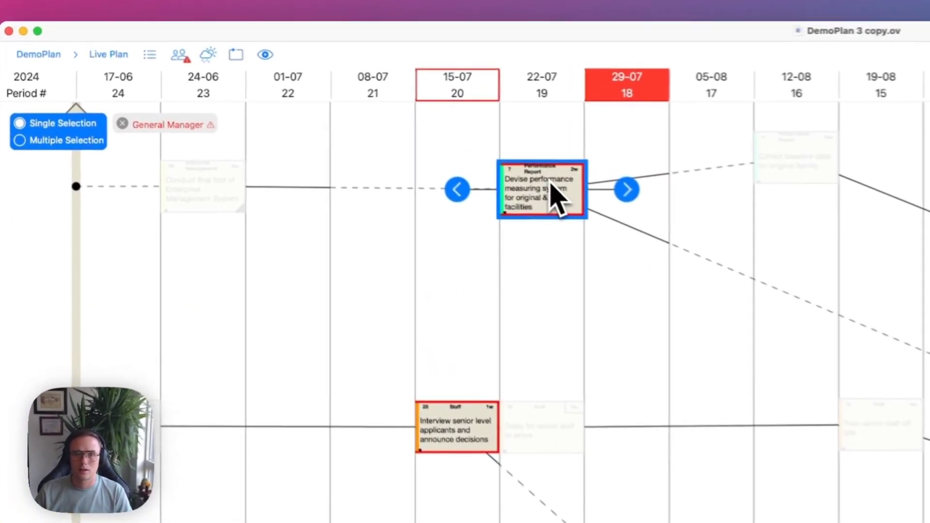
left_click_drag(567, 191, 309, 190)
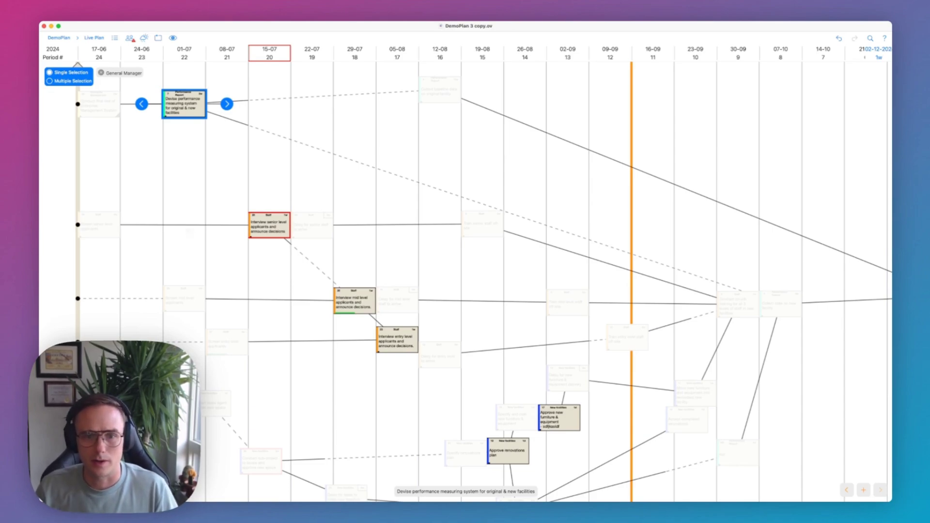
left_click(271, 227)
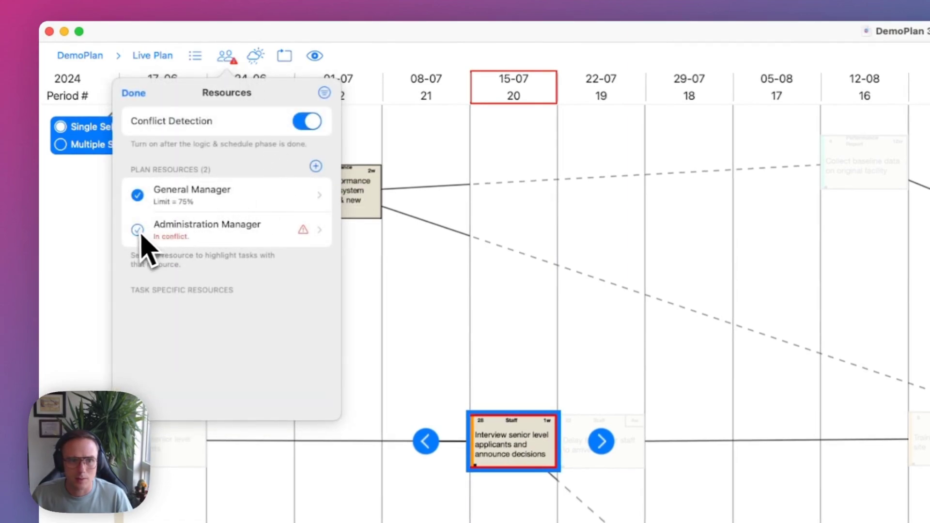
Switch the resource highlight from General Manager to Administration Manager.
left_click(138, 230)
left_click(138, 197)
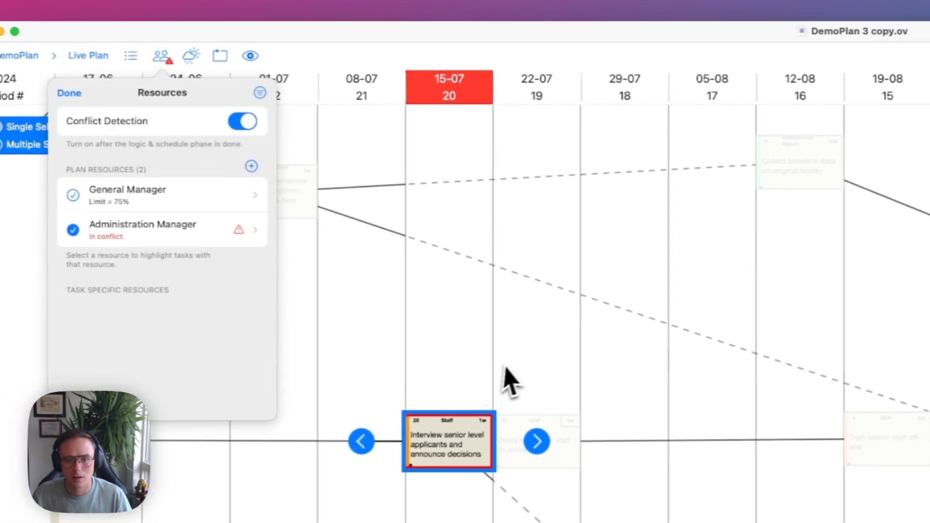
left_click(585, 356)
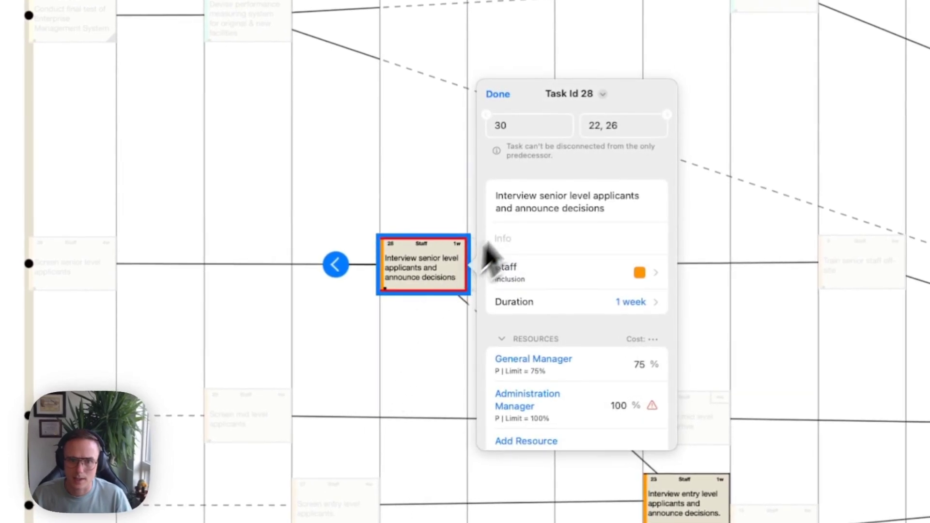
left_click(508, 115)
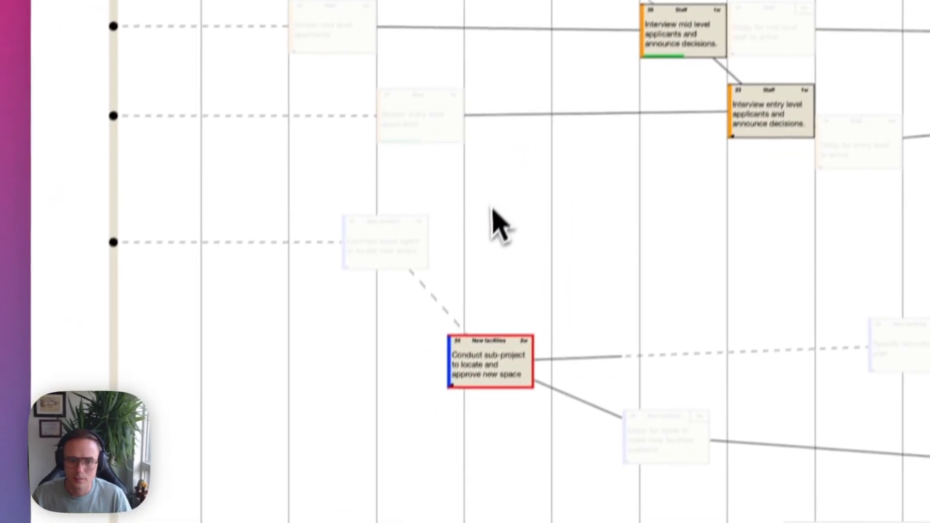
Drag the Conduct sub-project to locate and approve new space task earlier, toward the lease agent task.
scroll(491, 213, "down", 2)
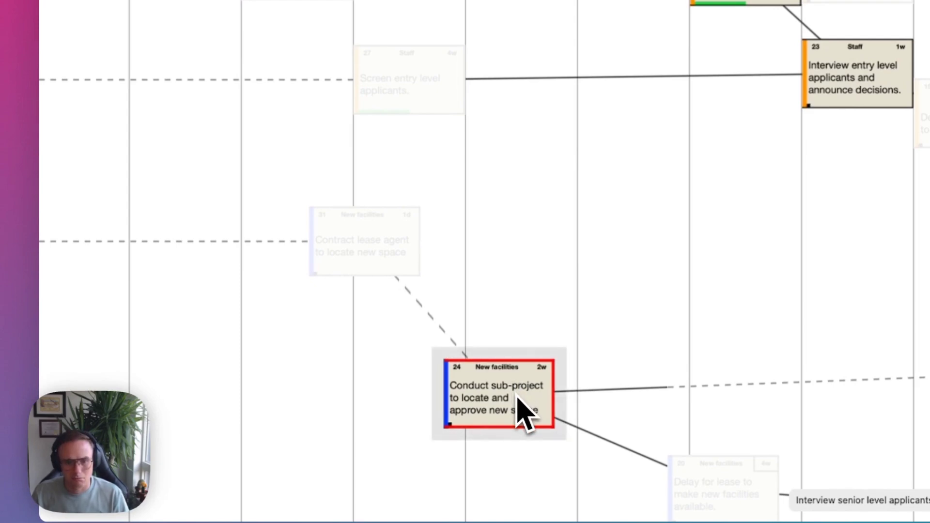
left_click_drag(514, 393, 506, 333)
scroll(280, 207, "up", 6)
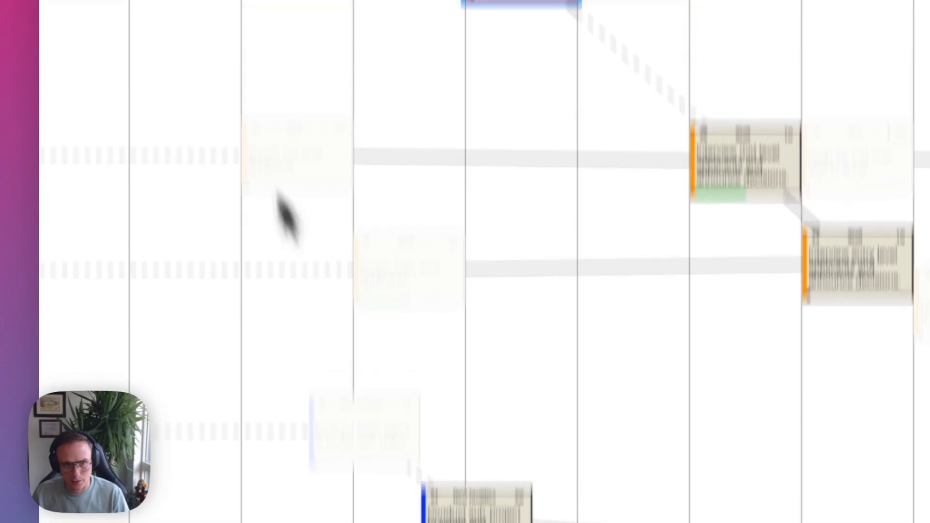
scroll(357, 325, "down", 5)
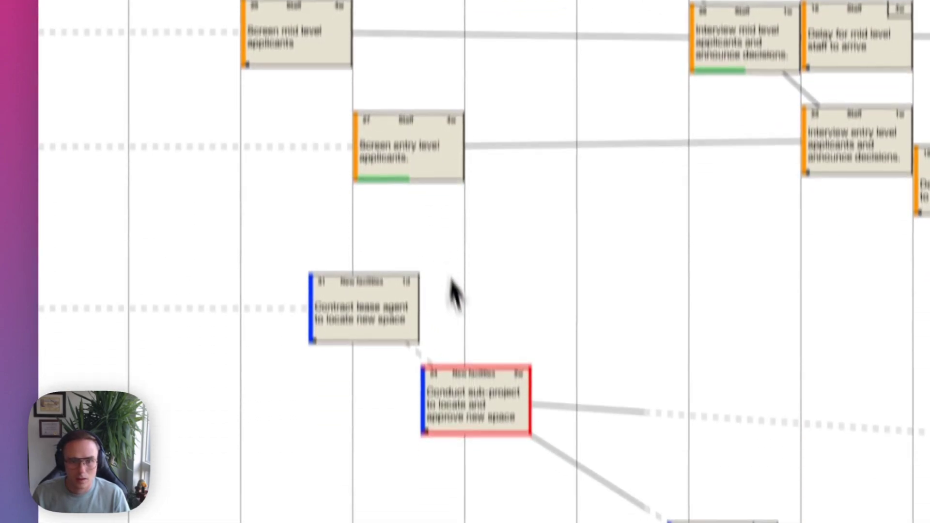
left_click_drag(483, 317, 401, 275)
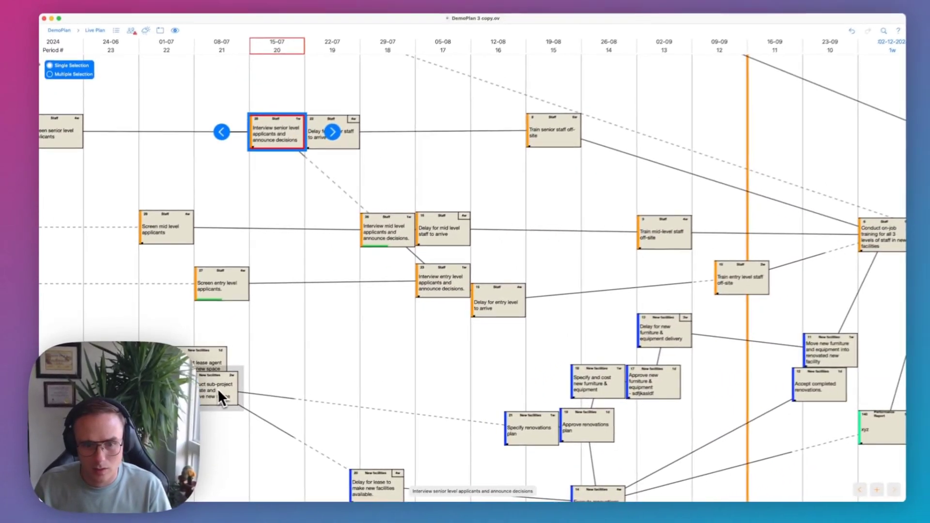
left_click_drag(217, 388, 185, 390)
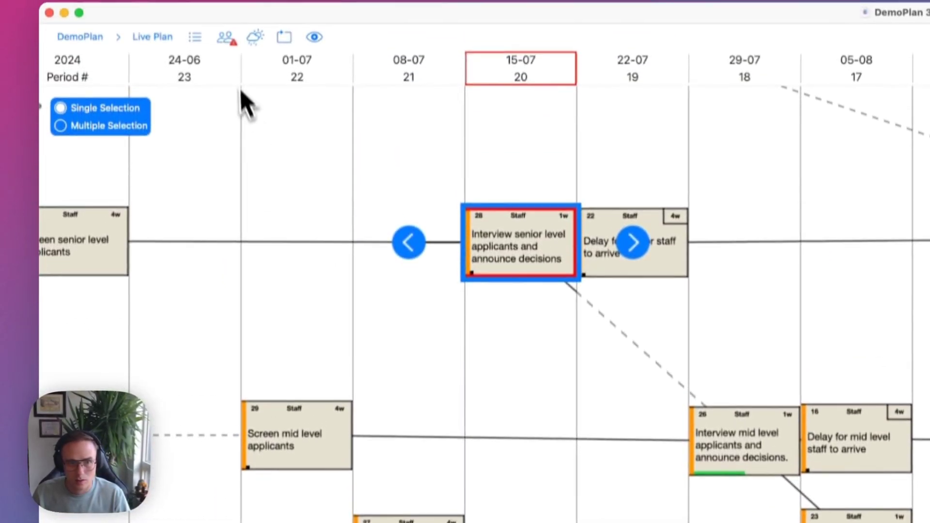
left_click(129, 37)
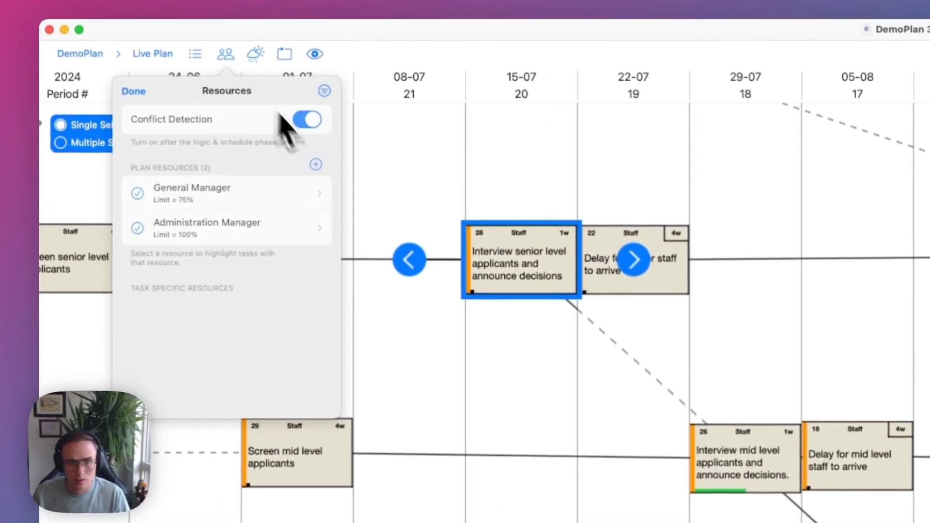
Confirm the Administration Manager's conflict is gone, clear the filter chip, and open Deliverables.
left_click(151, 240)
left_click(482, 328)
scroll(542, 353, "down", 5)
scroll(548, 354, "up", 2)
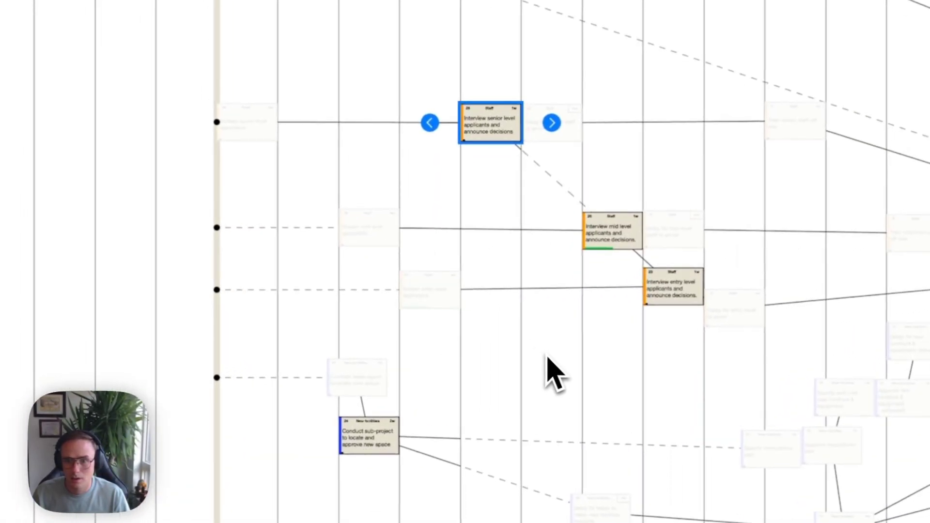
scroll(547, 355, "right", 1)
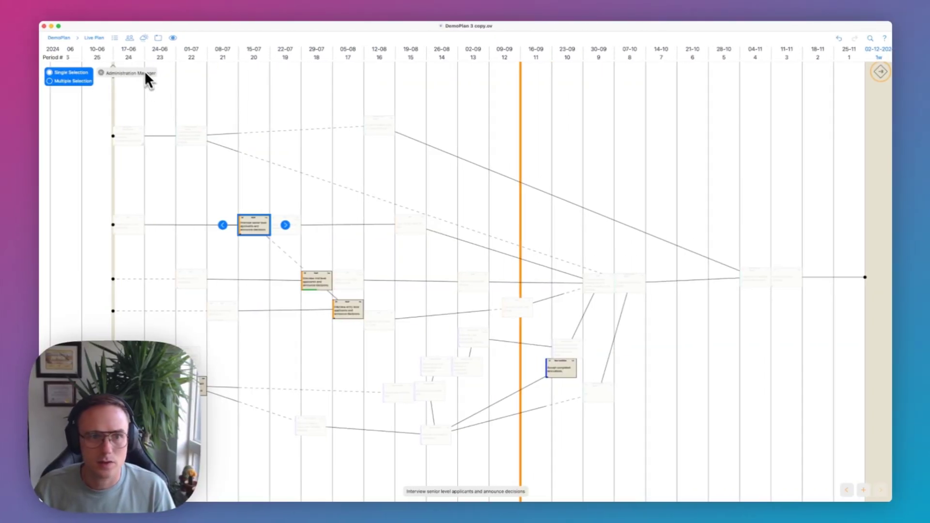
left_click(112, 74)
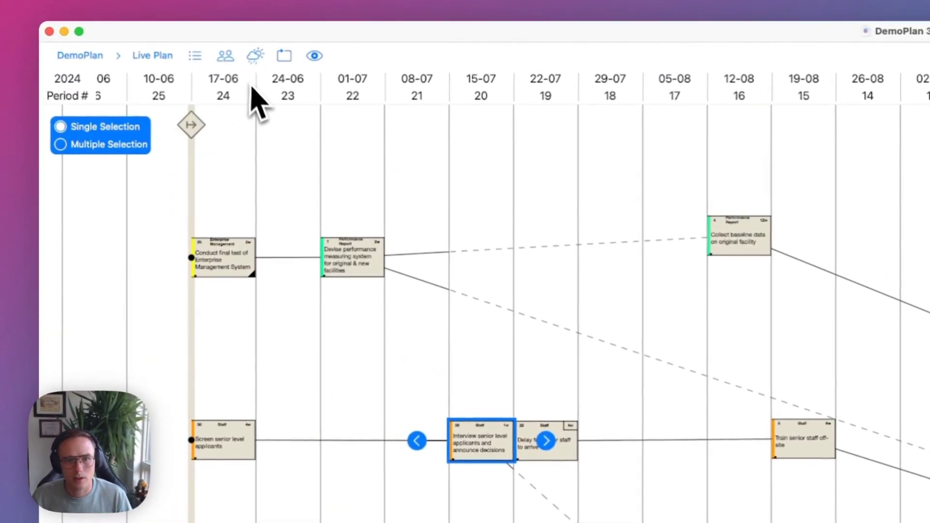
left_click(195, 55)
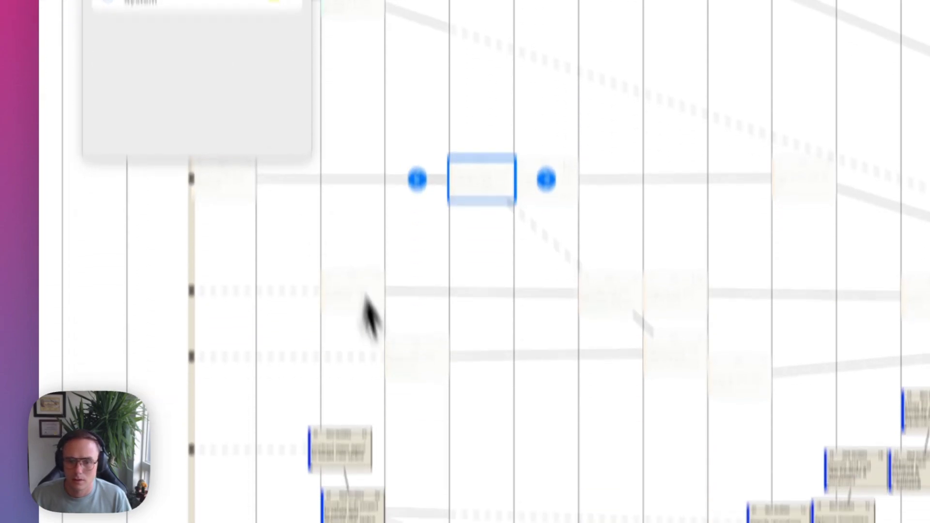
left_click(107, 141)
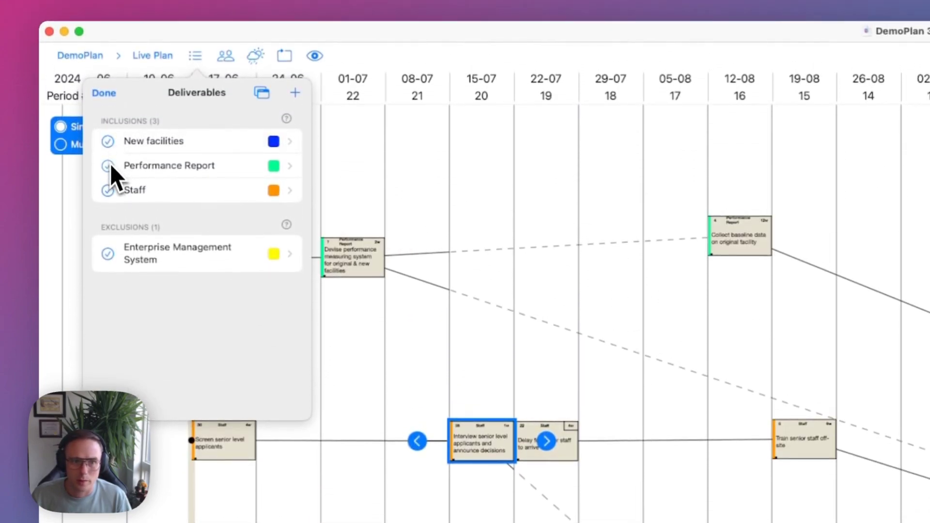
Focus the Performance Report then Staff deliverables, clear the focus, and close Deliverables.
left_click(108, 165)
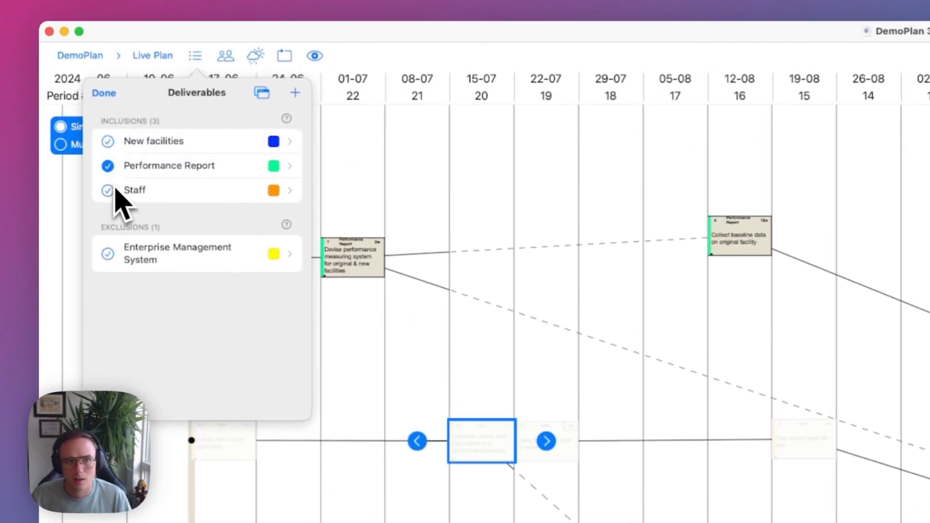
left_click(108, 191)
left_click(107, 191)
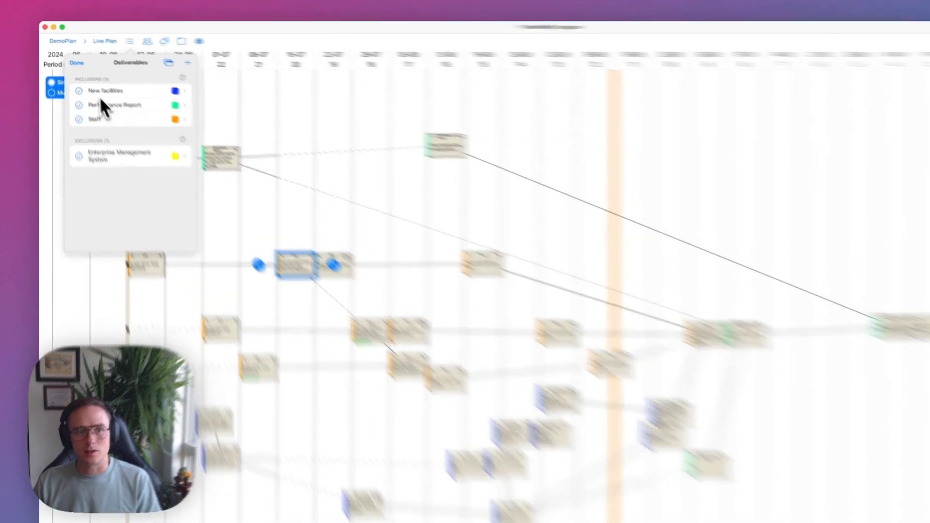
left_click(72, 56)
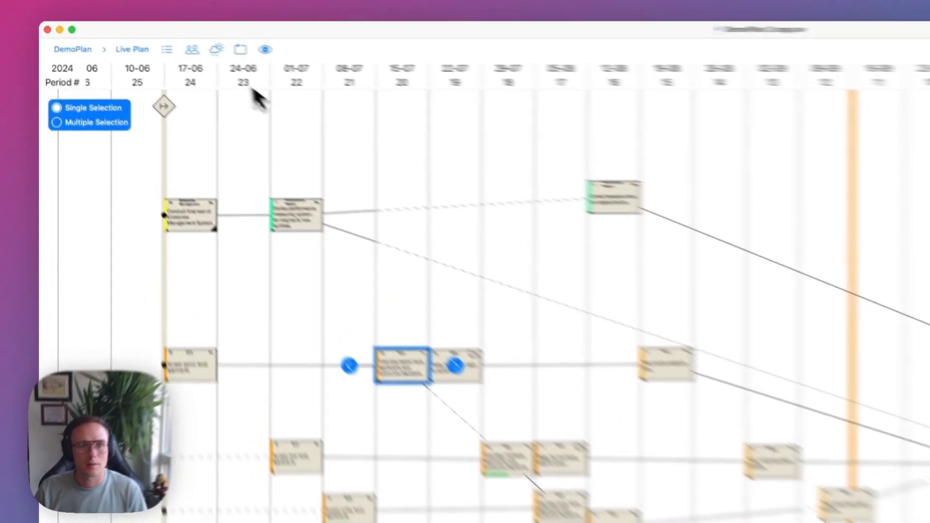
Select the 09-09 through 14-10 week headers to filter the Live Plan.
left_click(129, 38)
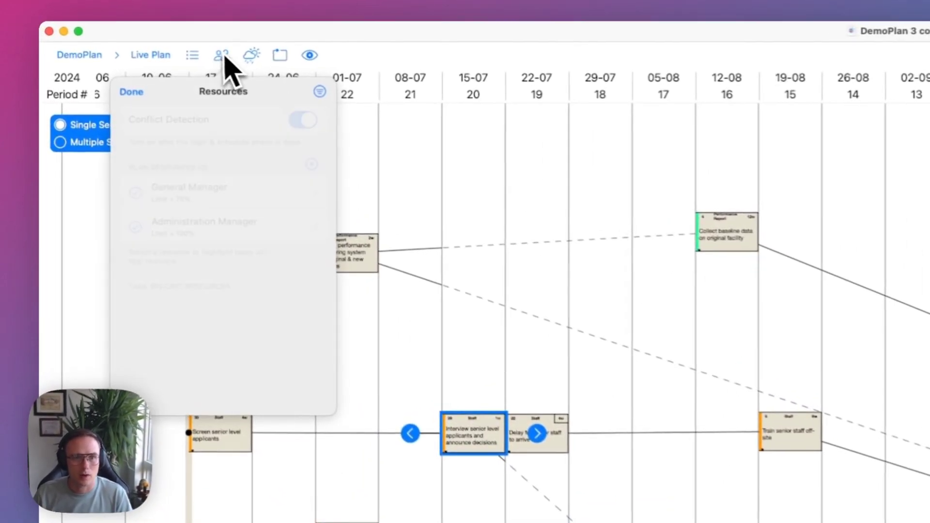
left_click(465, 167)
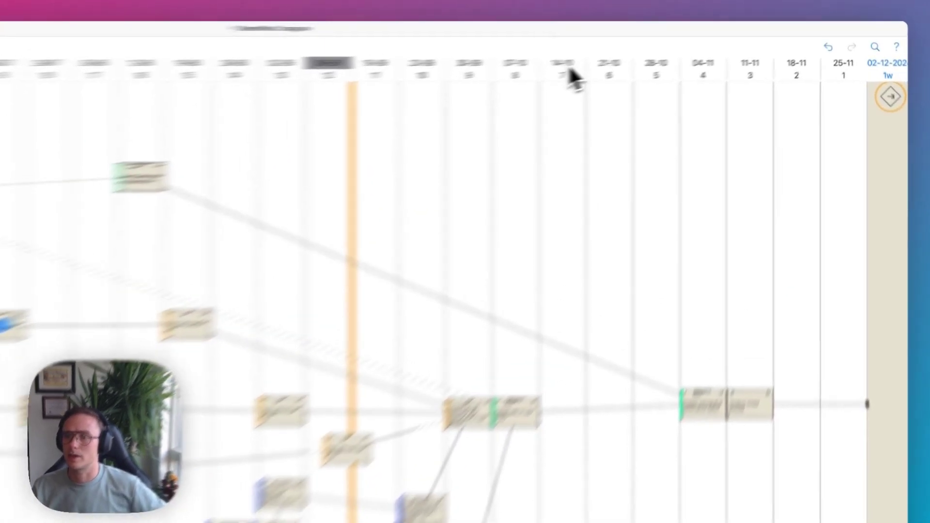
left_click(665, 50)
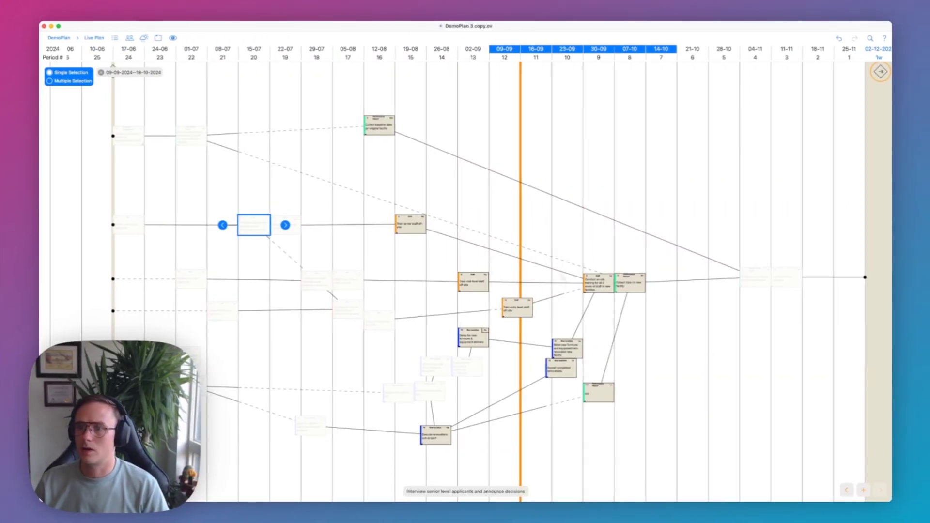
Try several week-range filters on the timeline headers, such as 09-09 through 04-11.
left_click(668, 52)
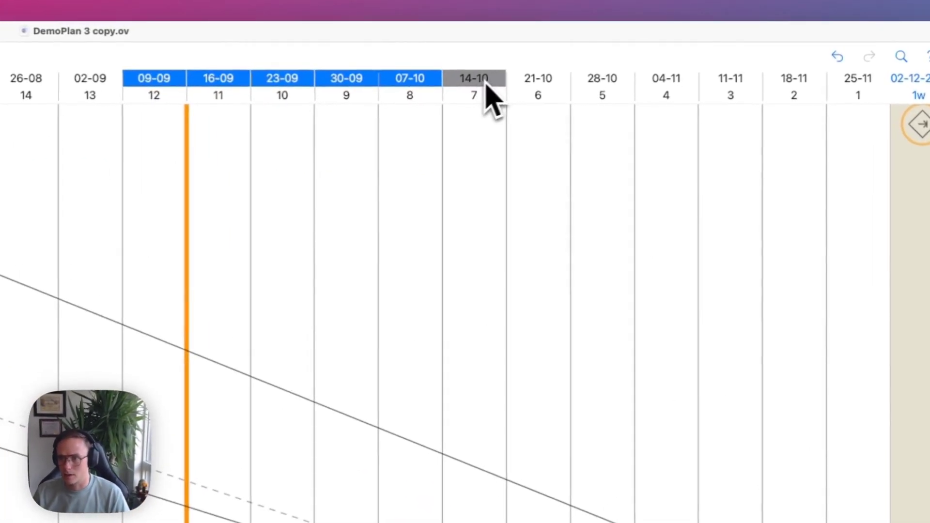
mouse_move(581, 83)
left_mouse_down()
mouse_move(545, 83)
mouse_move(569, 86)
left_mouse_up()
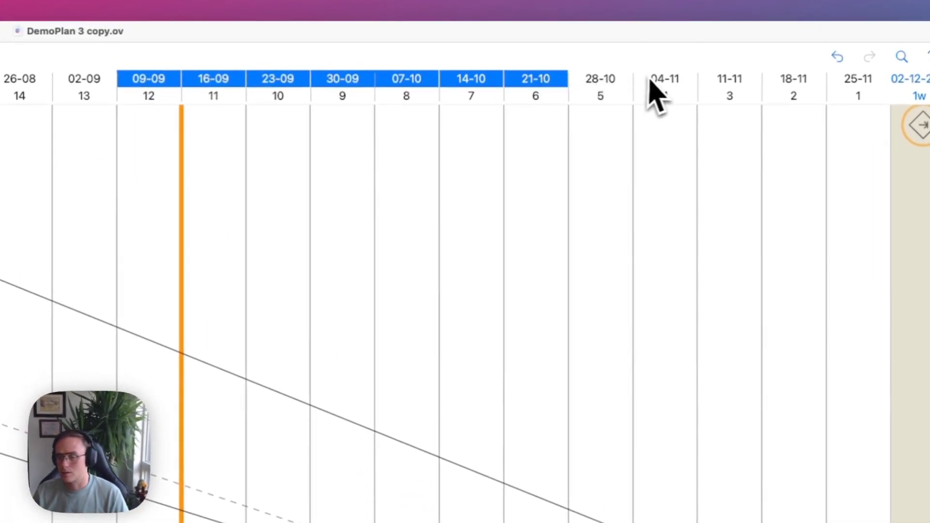
left_click(668, 81)
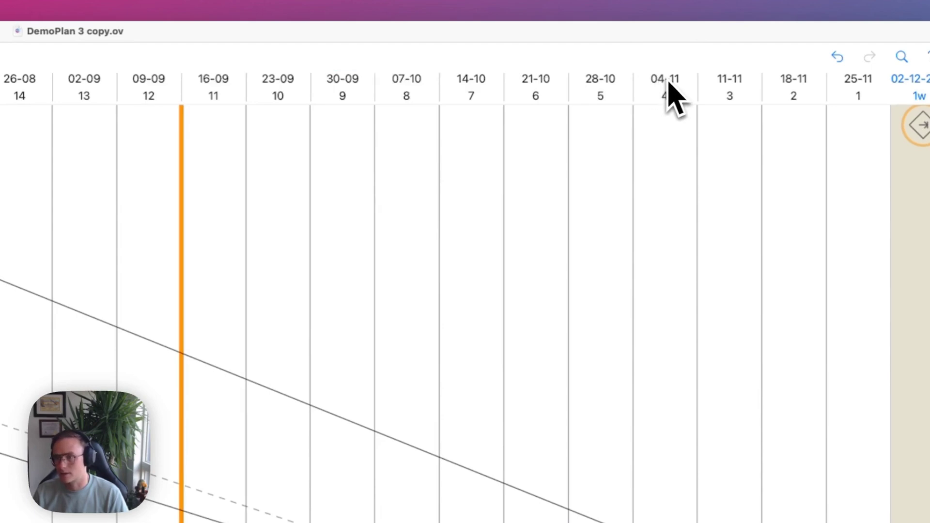
left_click_drag(170, 83, 286, 89)
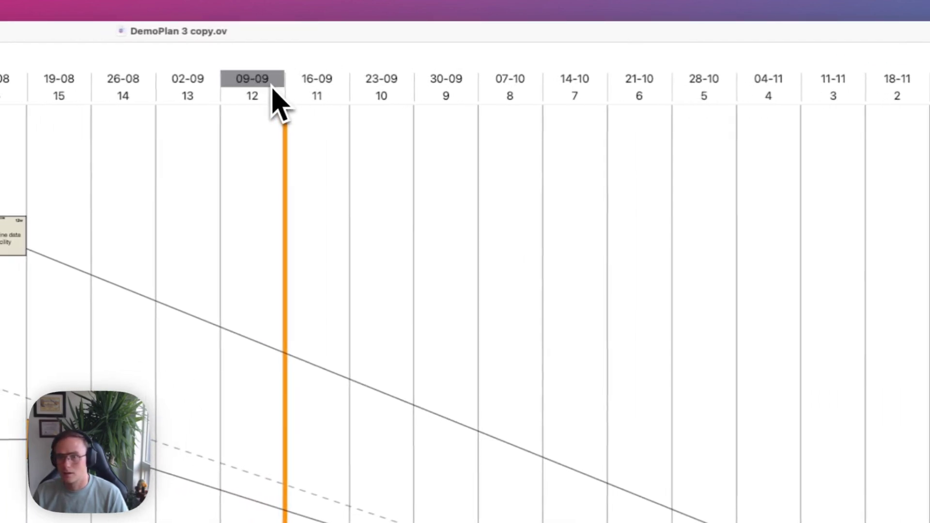
left_click_drag(392, 97, 775, 95)
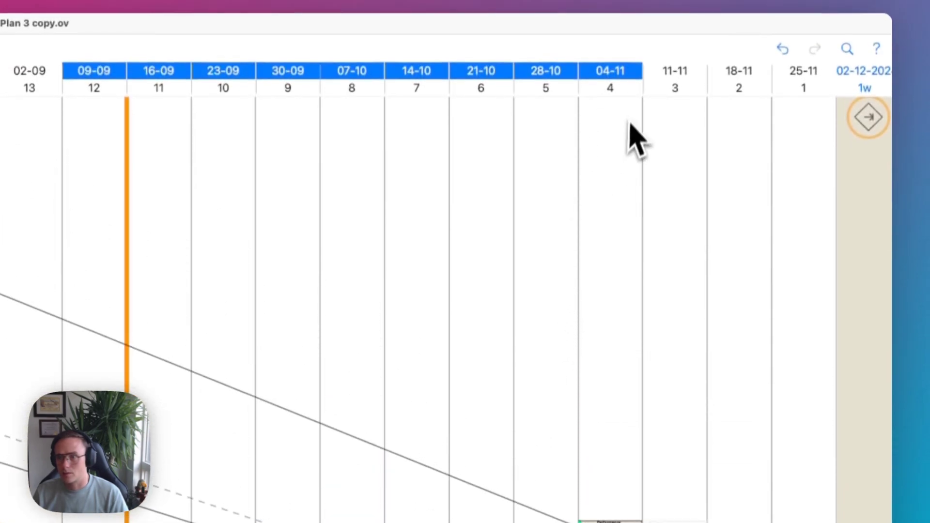
left_click_drag(626, 92, 136, 86)
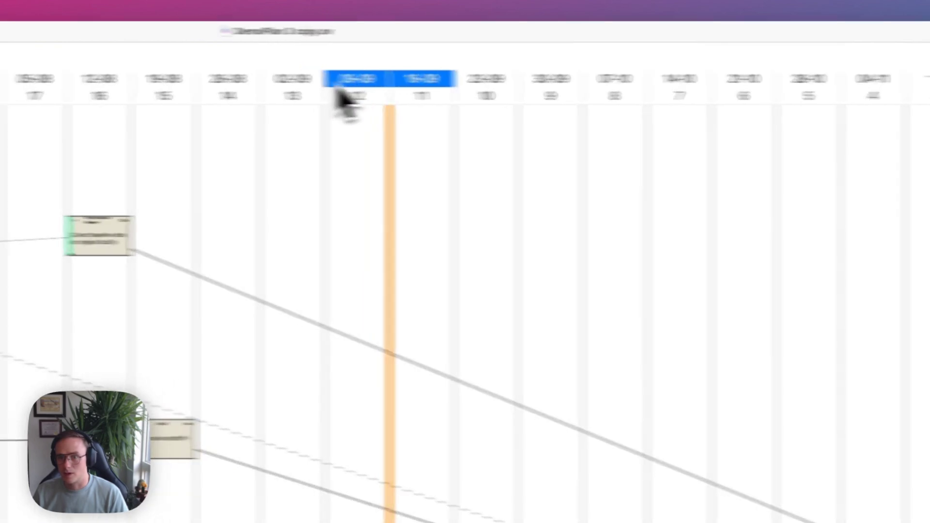
left_click(58, 86)
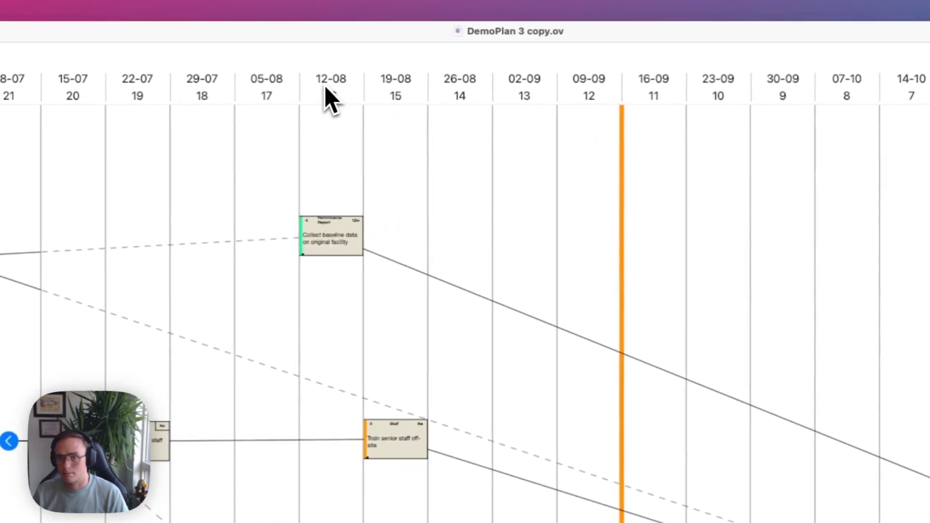
Narrow the week filter to 16-09 through 14-10.
left_click_drag(325, 89, 660, 80)
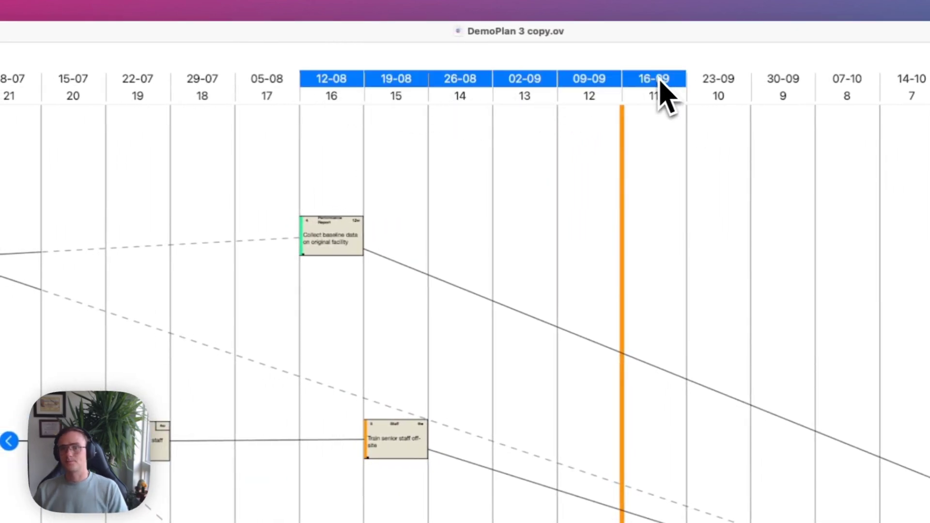
left_click_drag(660, 82, 607, 80)
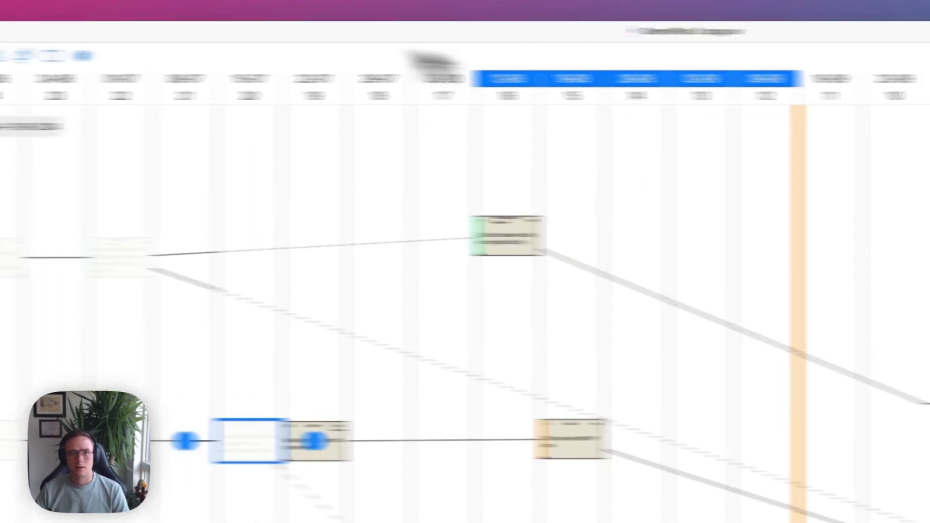
left_click(780, 80)
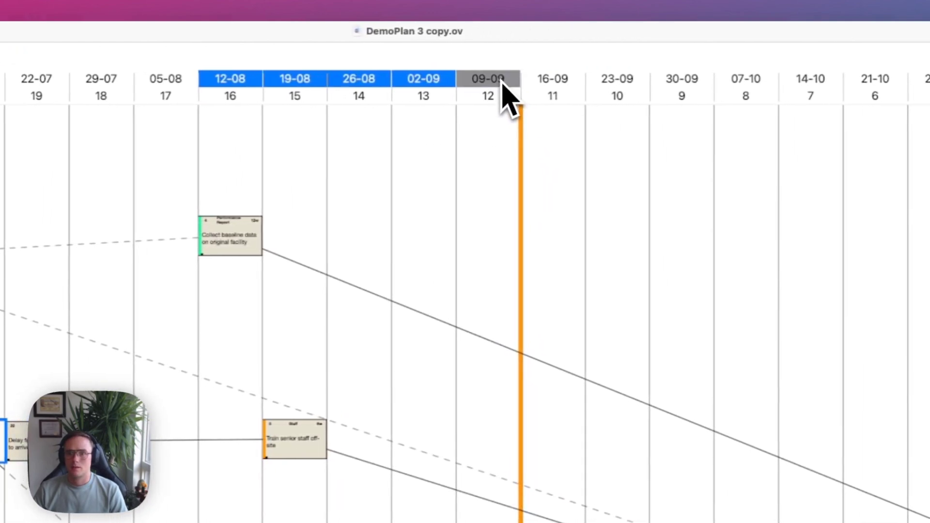
left_click_drag(500, 81, 405, 71)
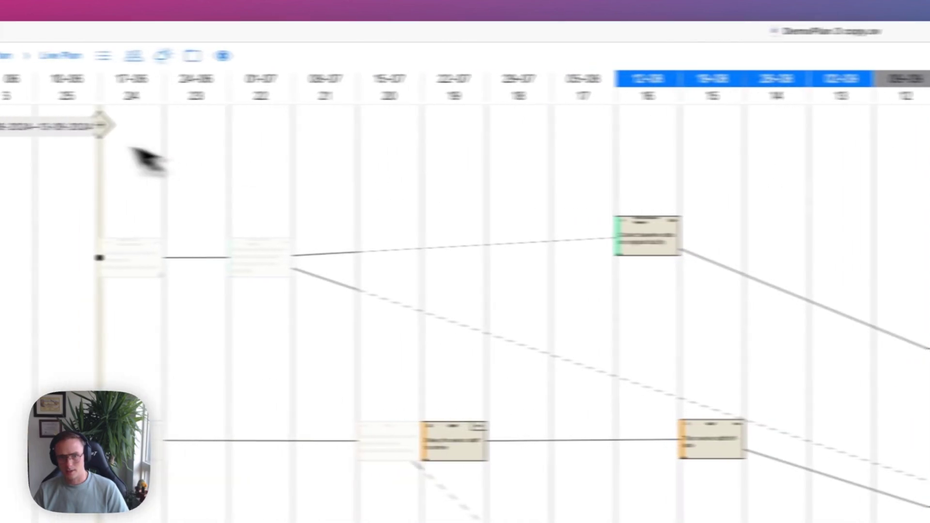
left_click_drag(376, 85, 409, 97)
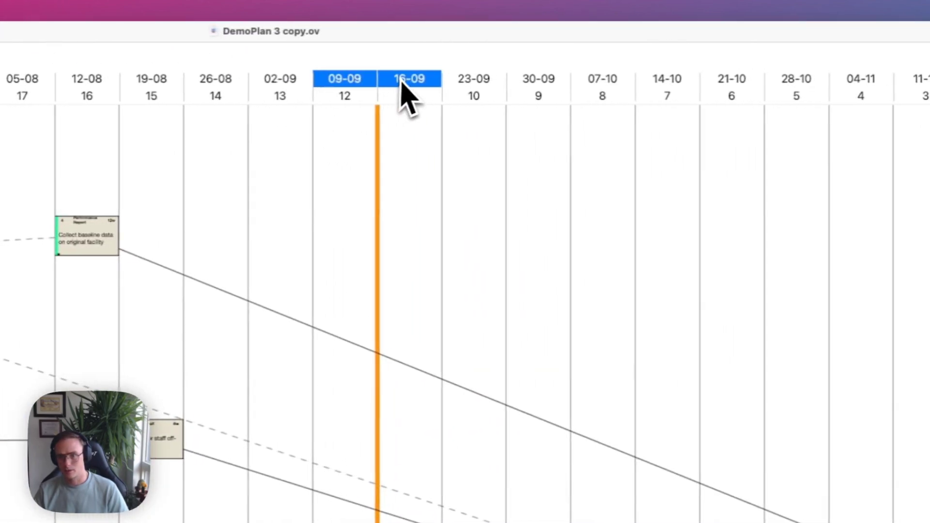
left_click(368, 84)
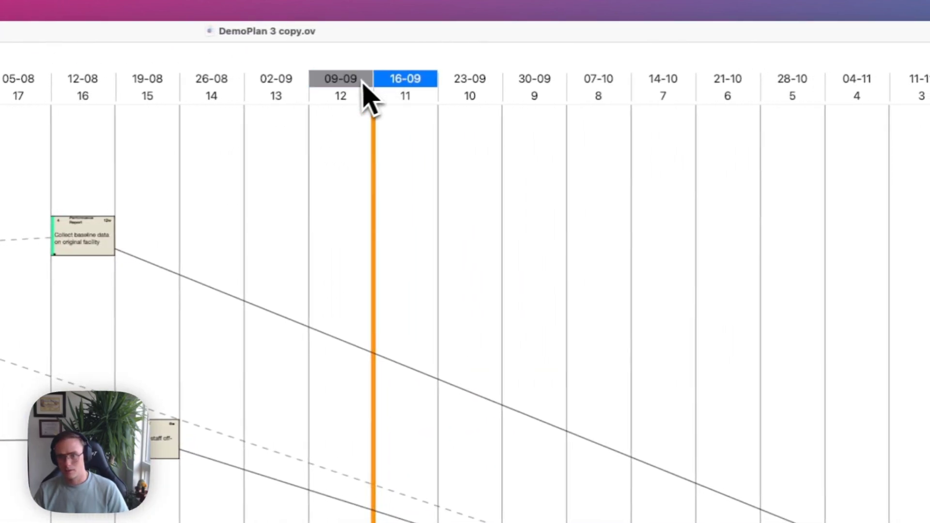
left_click(665, 87, "shift")
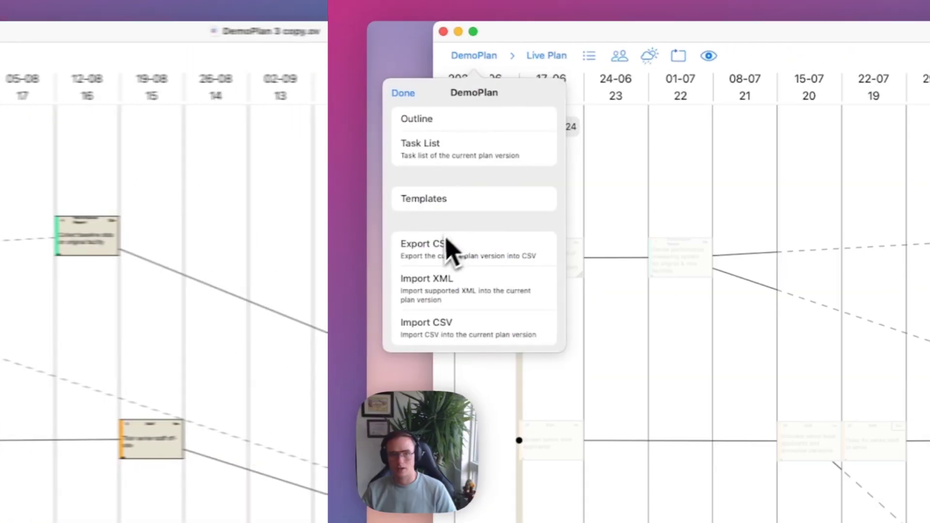
left_click(444, 241)
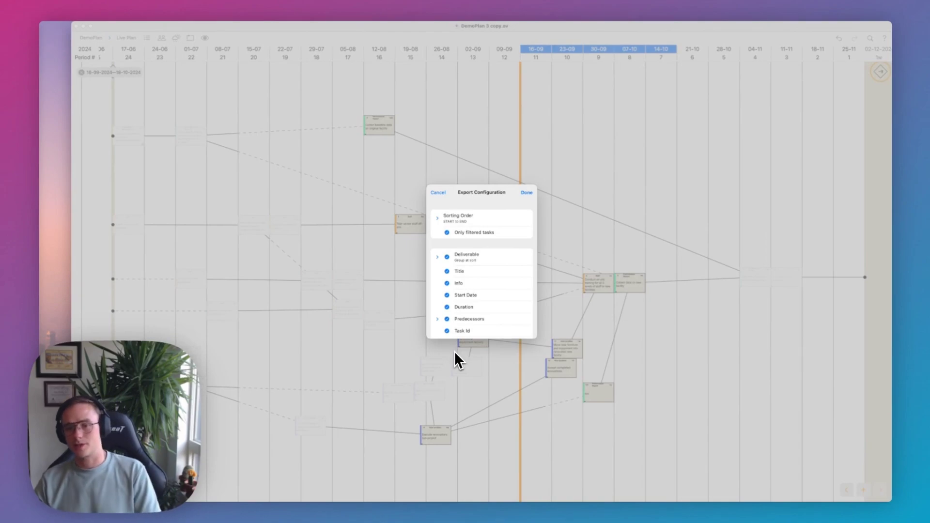
Confirm the Export Configuration and save the CSV to Documents — iCloud.
left_click(528, 193)
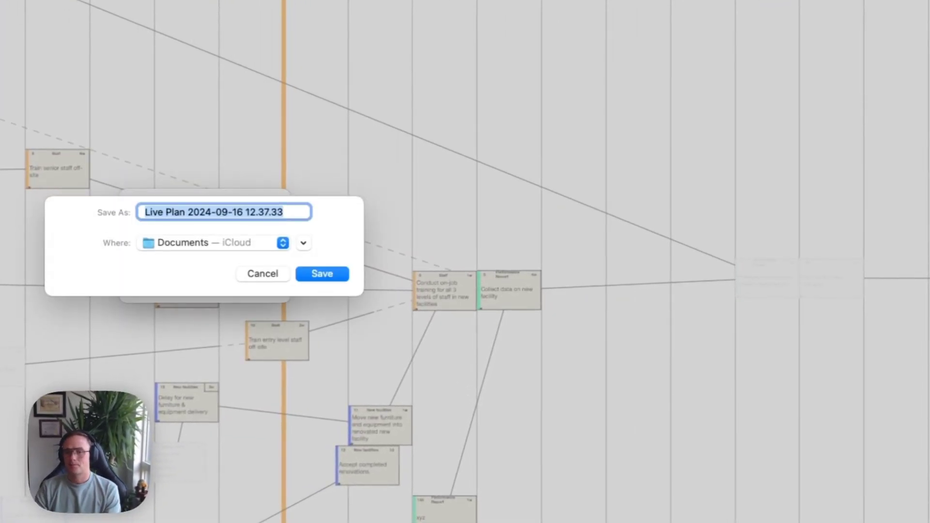
left_click(282, 242)
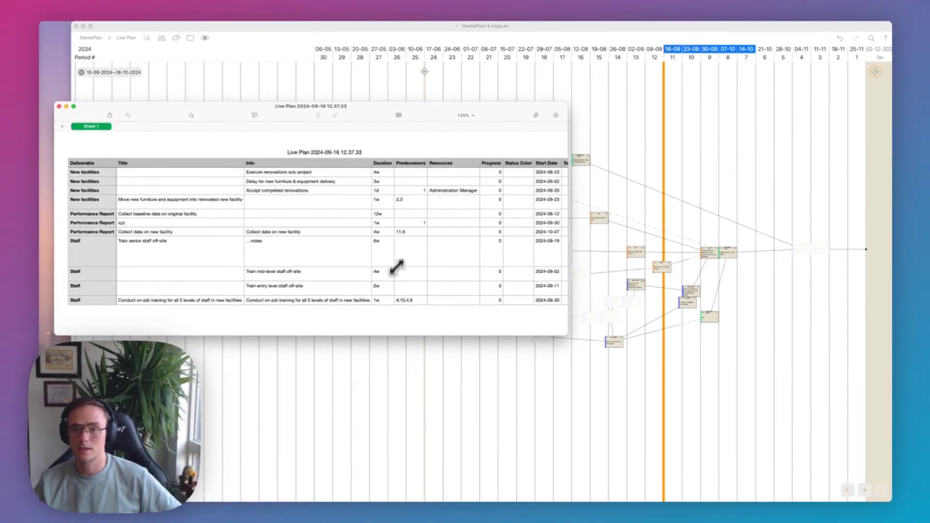
Scroll across the exported Live Plan sheet in Numbers to reveal the Task Id column.
scroll(471, 202, "right", 5)
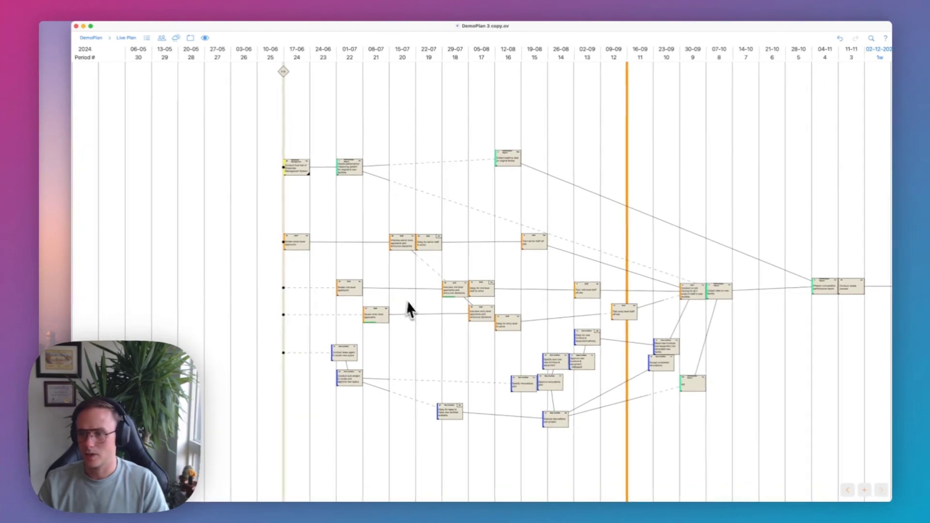
Zoom the plan canvas, then bring up Plan Versions from the Live Plan breadcrumb.
scroll(423, 314, "up", 5)
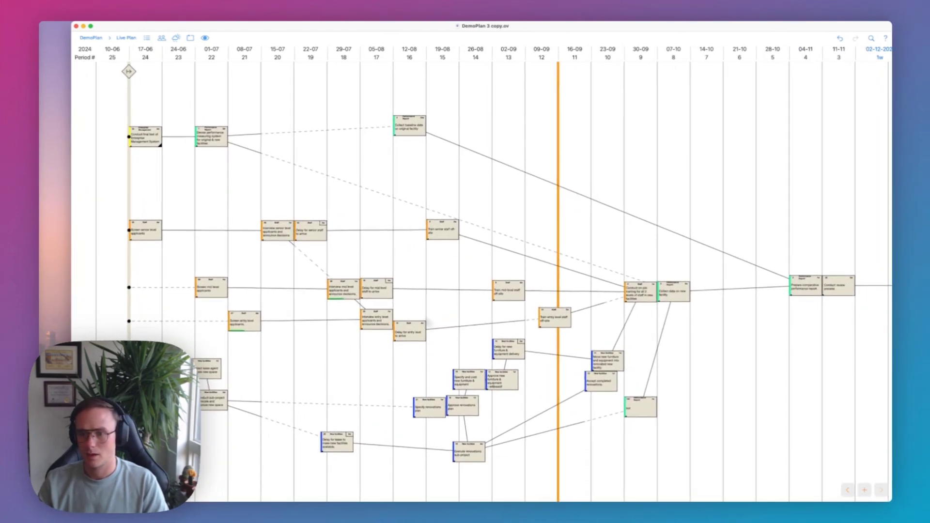
scroll(418, 319, "right", 1)
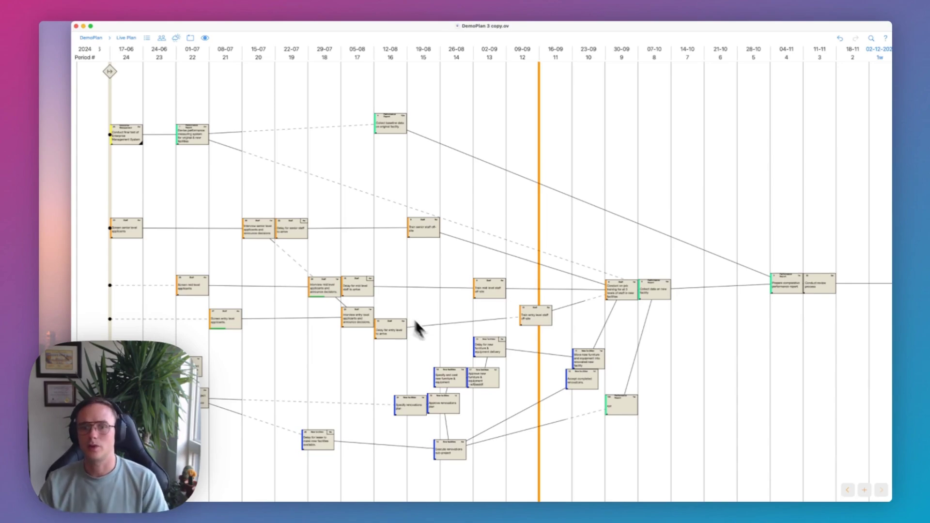
scroll(615, 369, "down", 3)
scroll(615, 369, "up", 4)
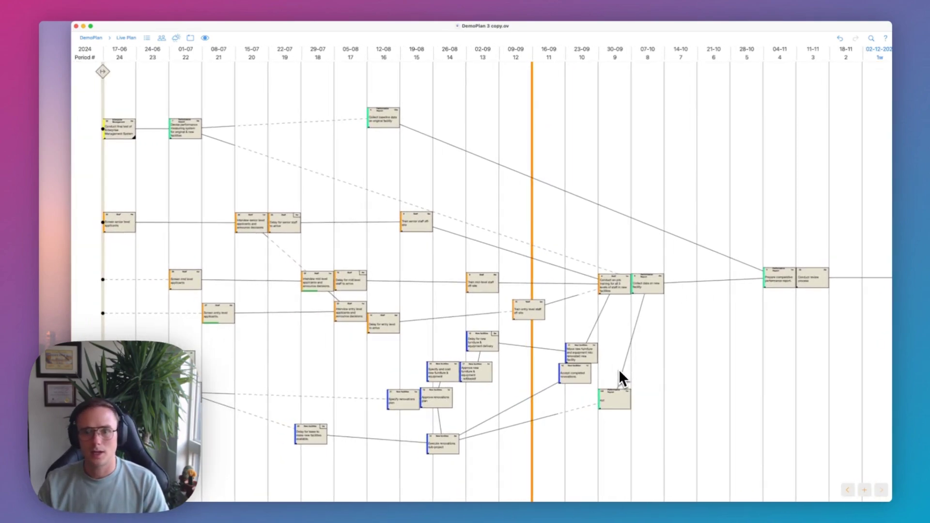
scroll(618, 369, "down", 1)
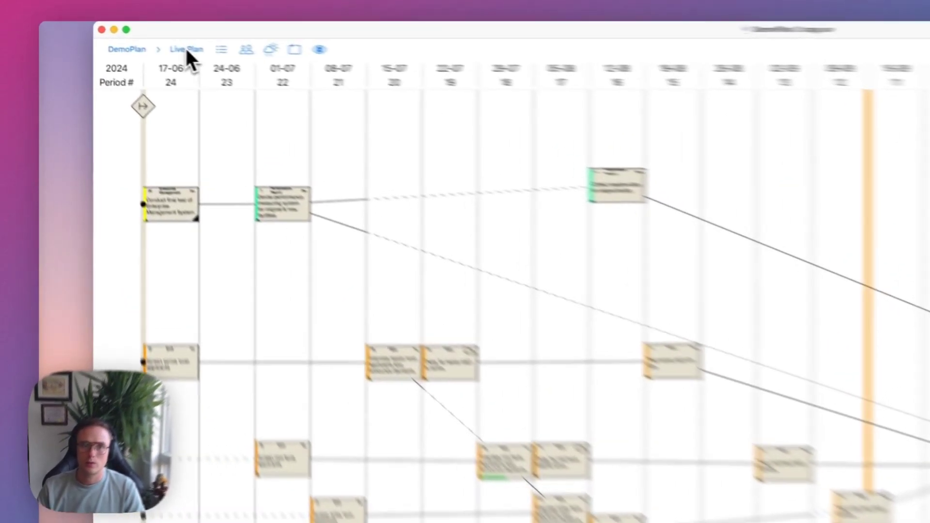
left_click(128, 37)
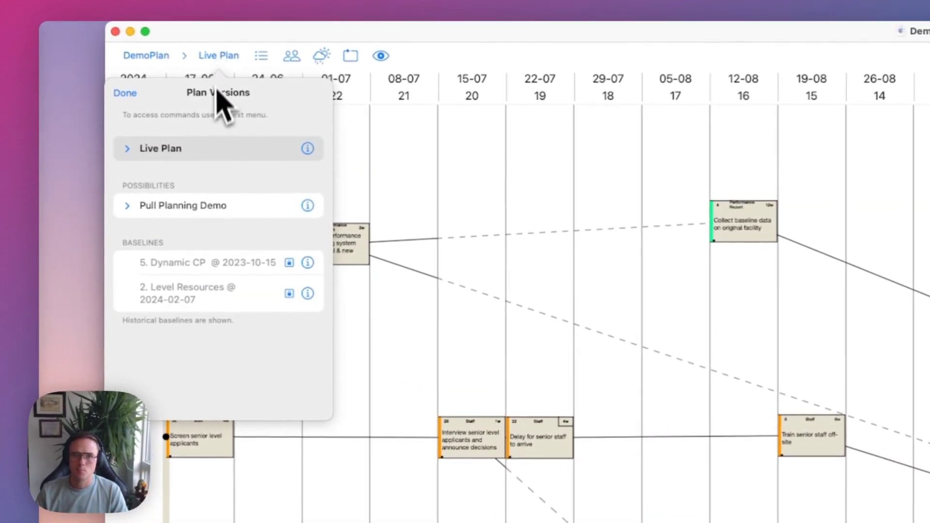
Snapshot the Live Plan as a new baseline named 'September baseline'.
right_click(216, 150)
left_click(264, 154)
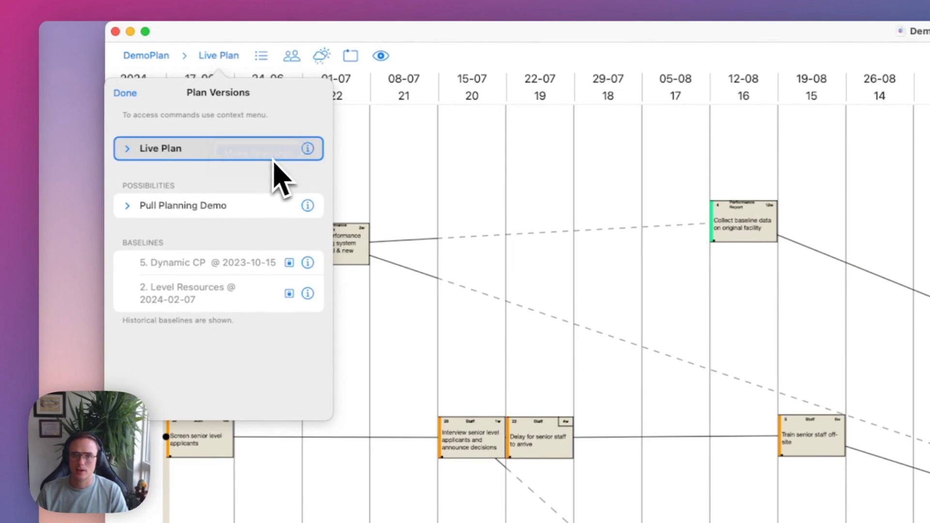
type("September baseline")
key("Return")
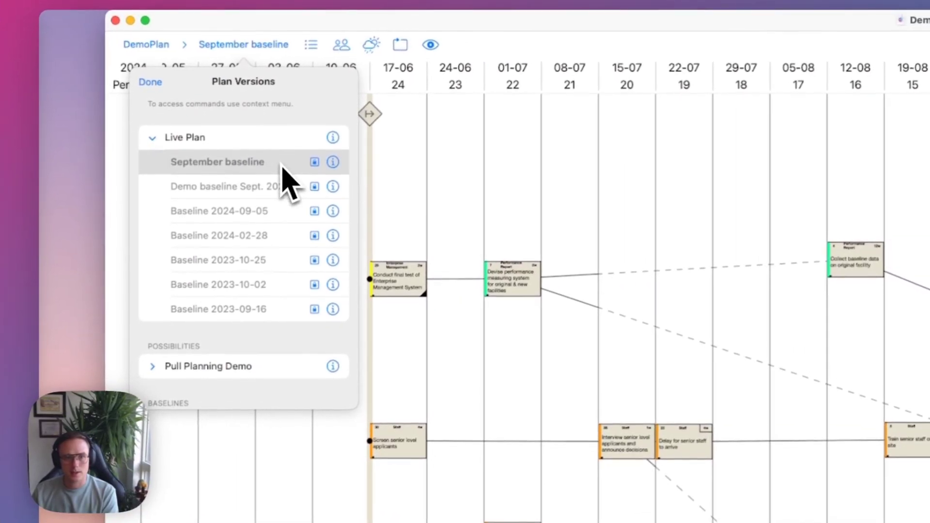
Create a possibility from the September baseline and open it.
right_click(282, 165)
left_click(364, 171)
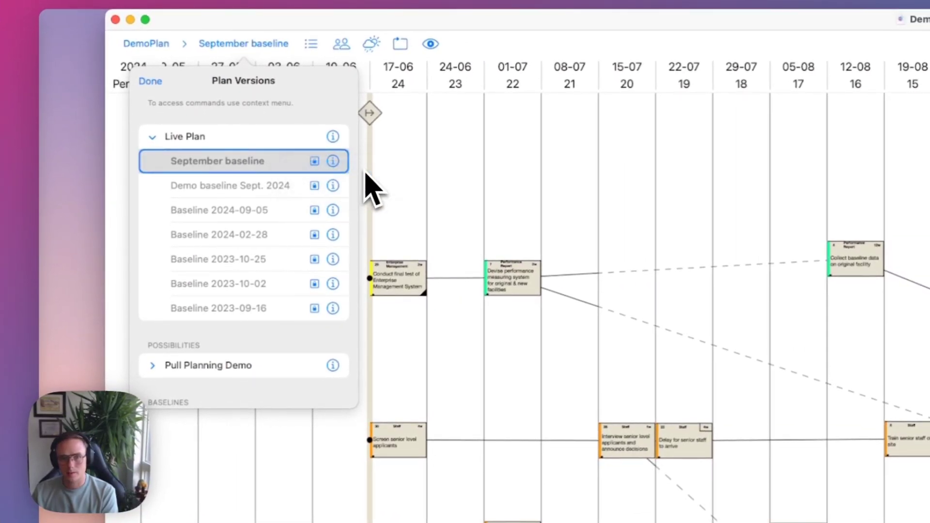
scroll(261, 349, "down", 3)
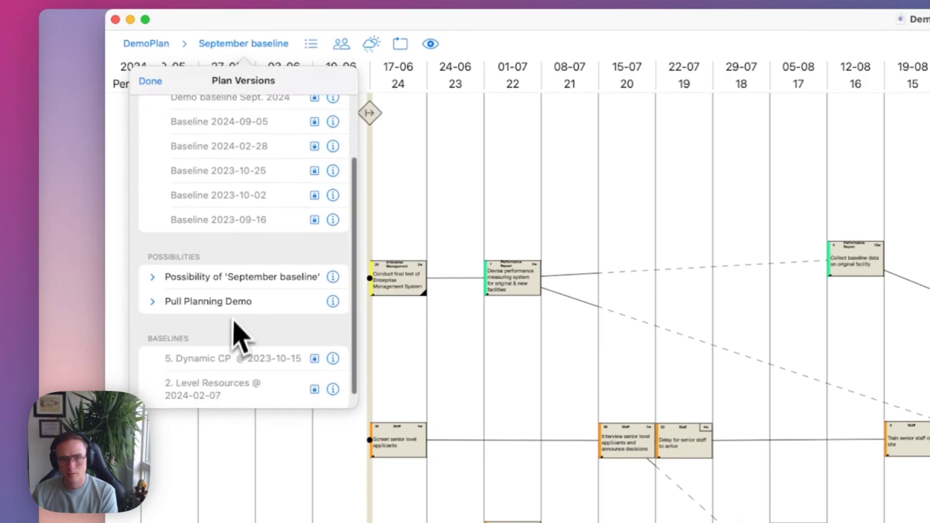
left_click(234, 278)
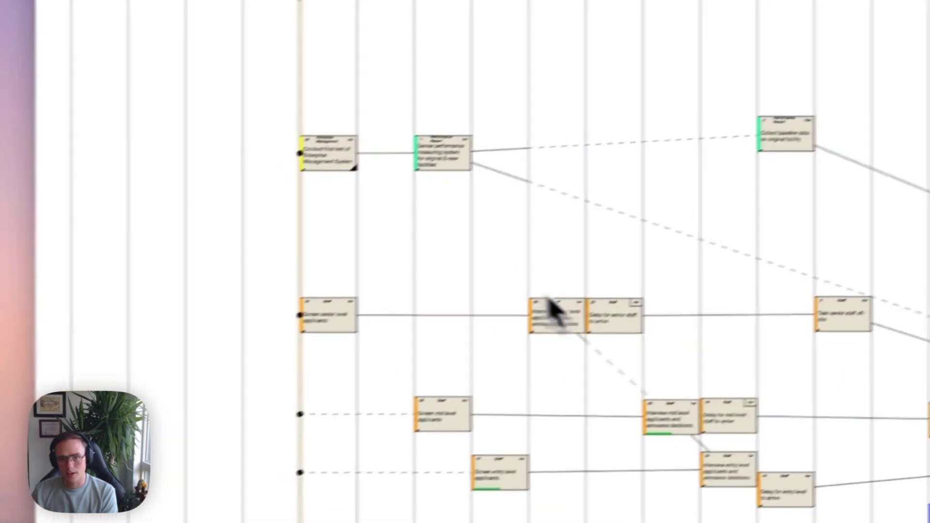
Switch to the Live Plan, then return to Possibility of 'September baseline'.
left_click(296, 56)
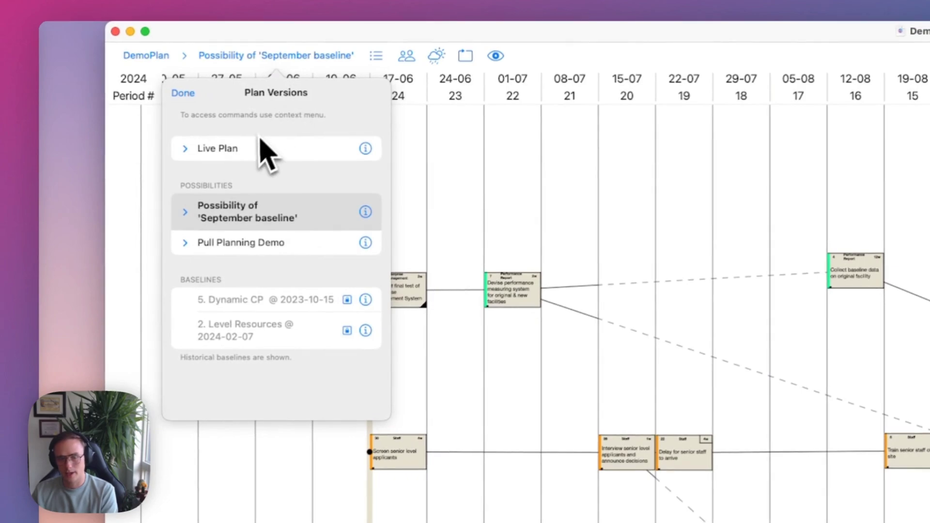
left_click(247, 154)
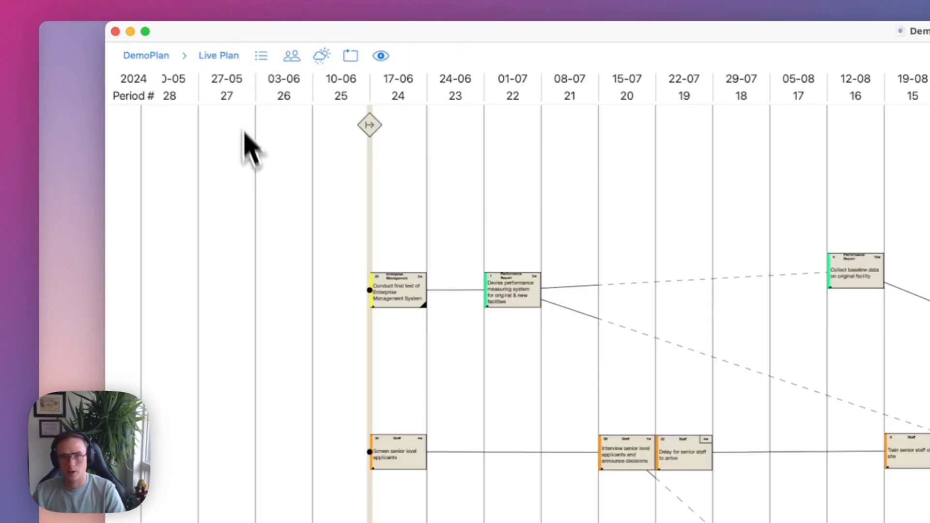
left_click(229, 56)
left_click(217, 213)
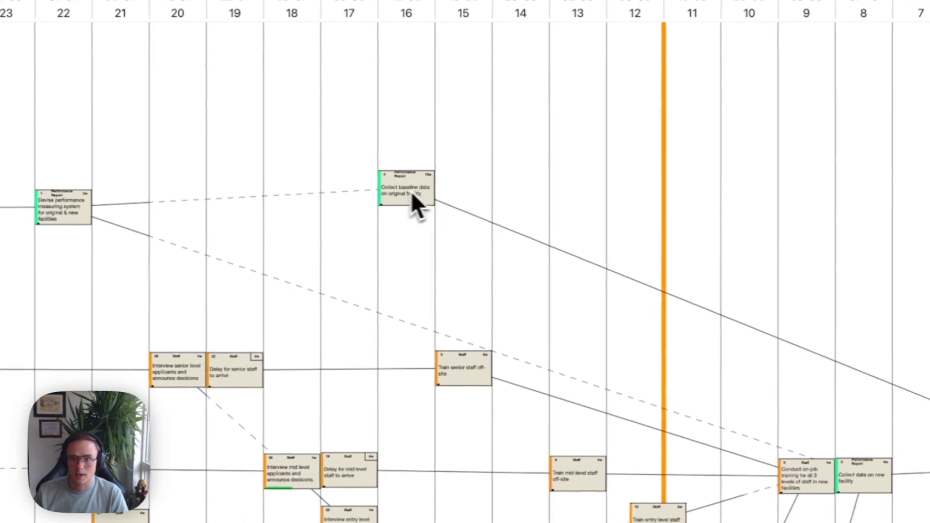
Move Collect baseline data and Devise performance earlier, and shift Train senior staff off-site lower.
left_click_drag(485, 210, 291, 211)
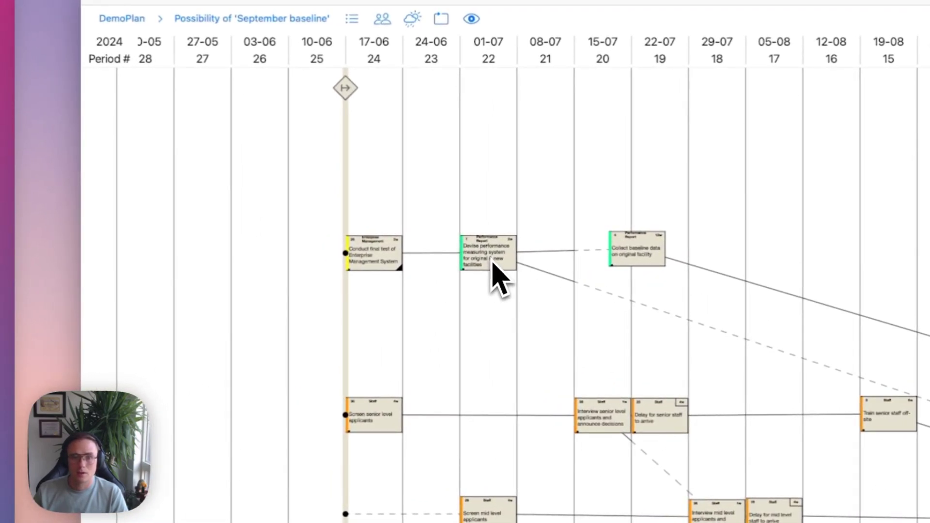
left_click_drag(492, 261, 224, 264)
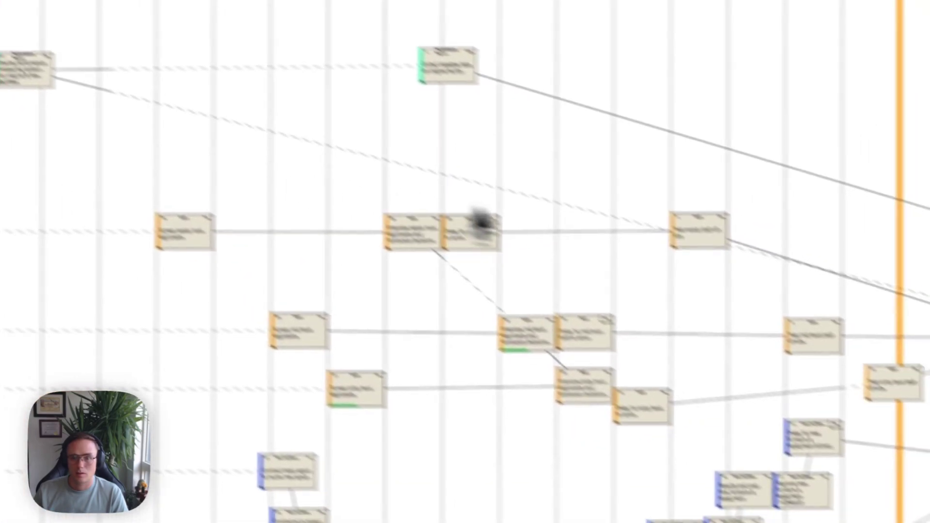
left_click_drag(638, 216, 627, 257)
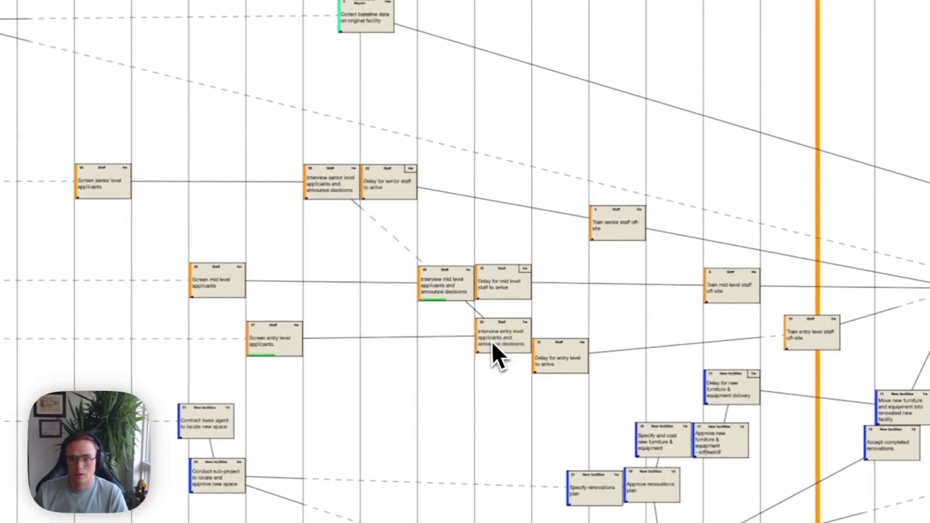
Reposition the entry-level and mid-level interview tasks, then bring up Plan Versions.
left_click_drag(487, 345, 209, 374)
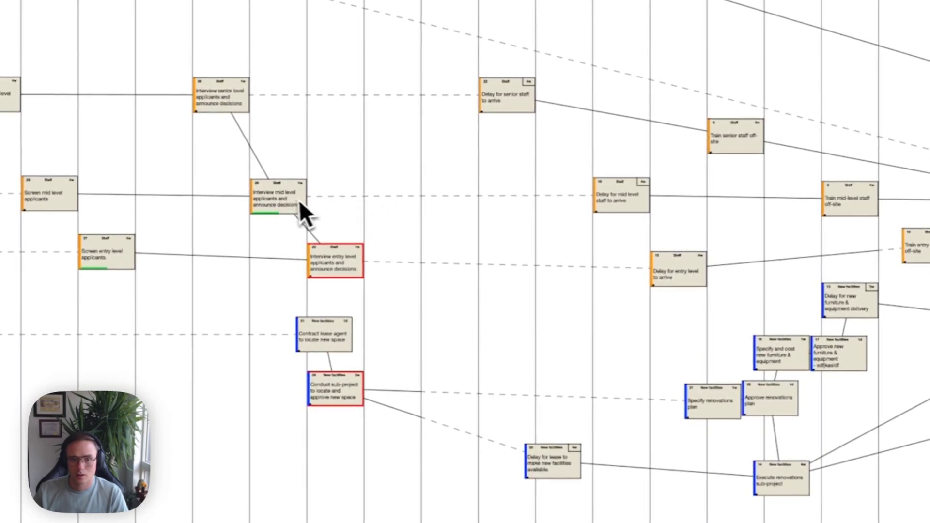
mouse_move(299, 200)
left_mouse_down()
mouse_move(275, 172)
mouse_move(284, 191)
left_mouse_up()
left_click_drag(343, 264, 477, 261)
left_click_drag(339, 339, 337, 323)
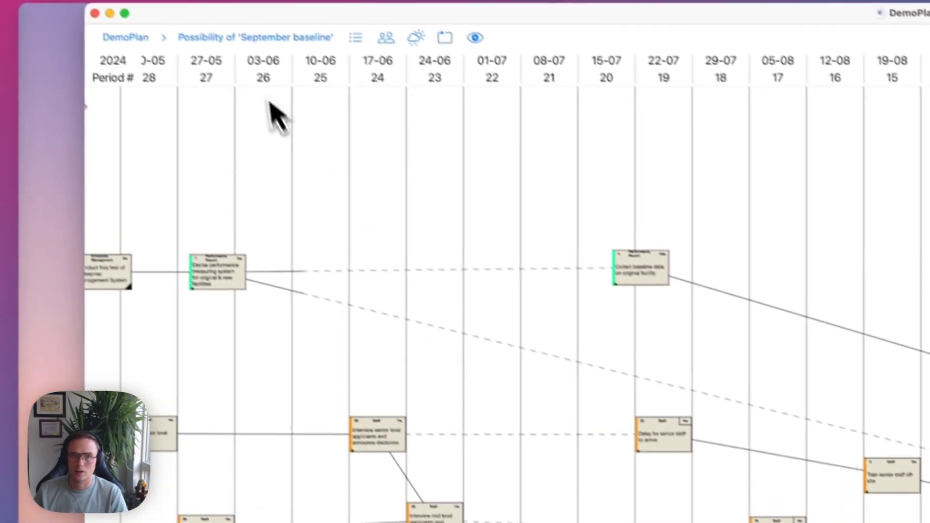
left_click(227, 40)
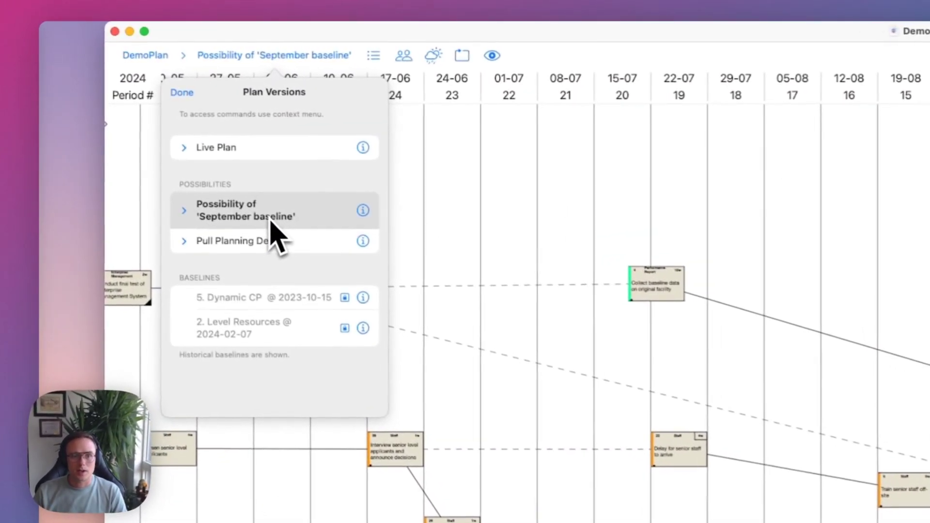
Put Possibility of 'September baseline' into the Live Plan from its context menu.
right_click(133, 116)
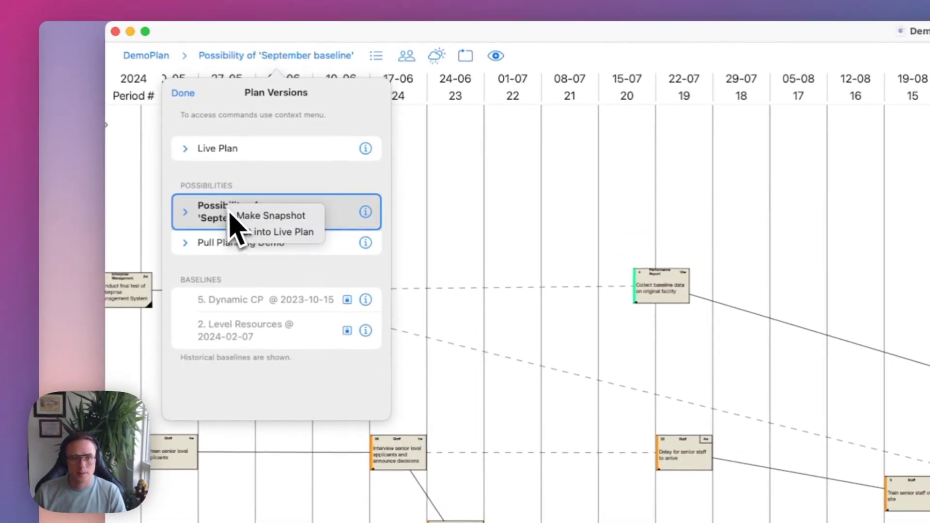
left_click(275, 232)
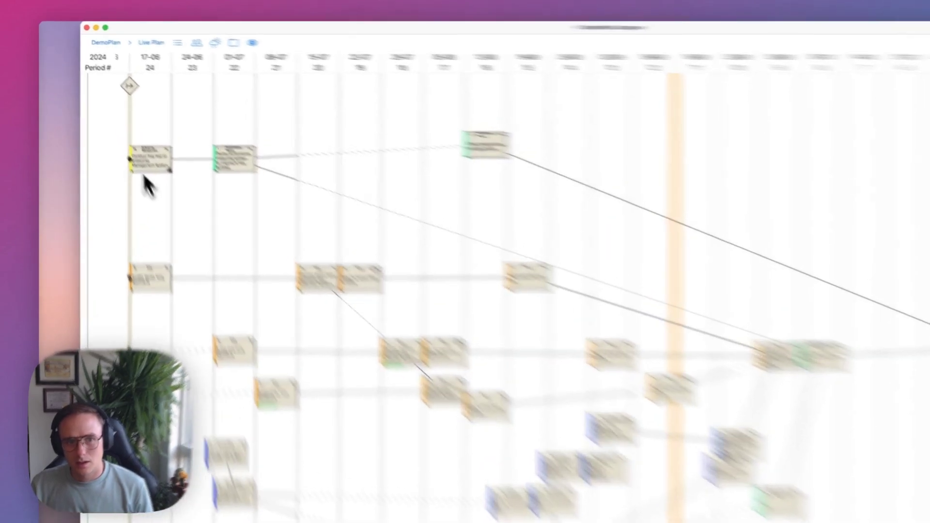
Select the 13 staff and report tasks and save them as TEST Template.
left_click_drag(92, 91, 203, 131)
left_click_drag(441, 290, 549, 430)
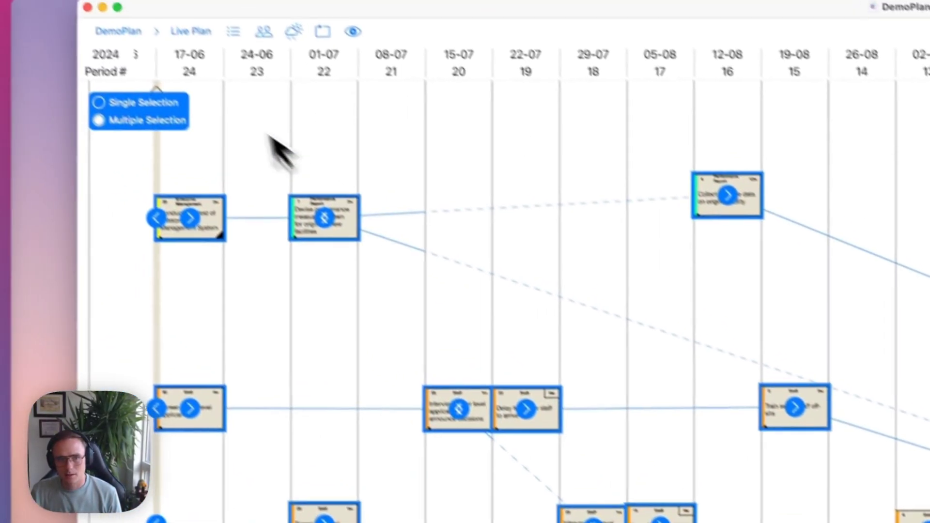
left_click(129, 31)
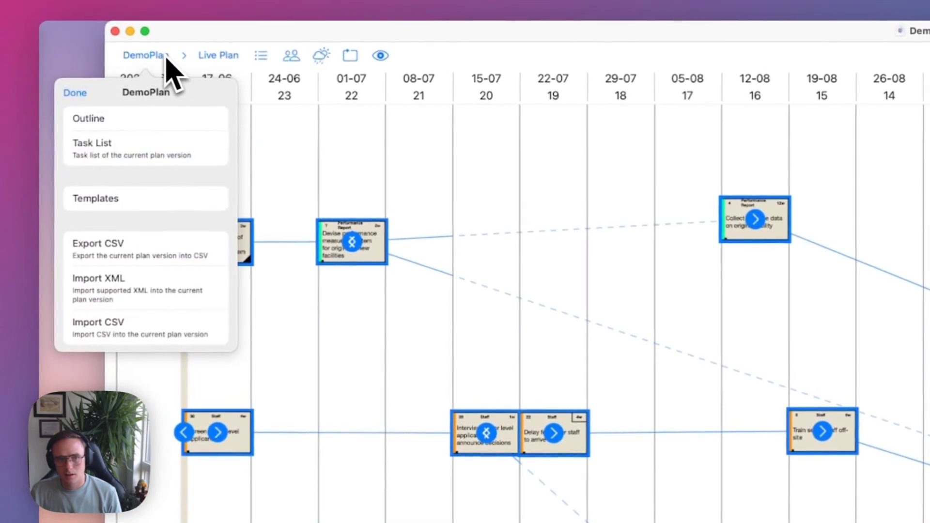
left_click(130, 198)
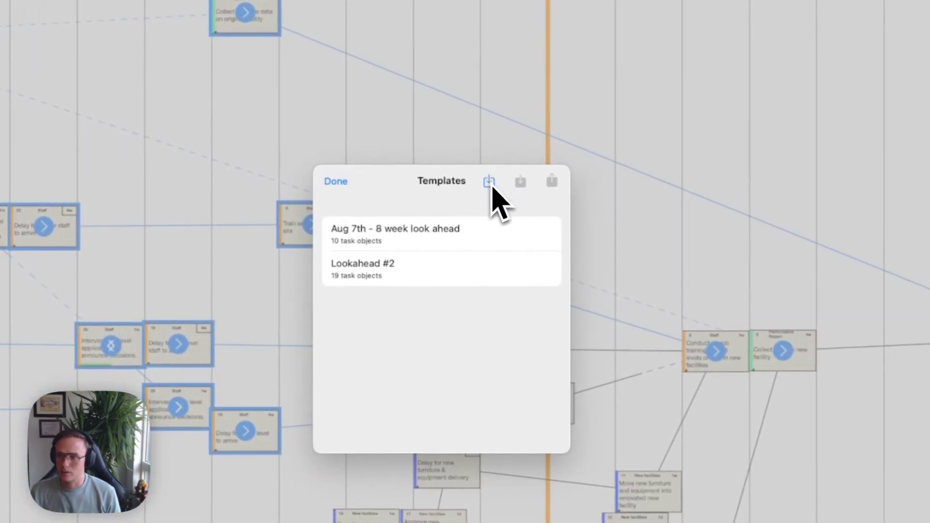
left_click(490, 183)
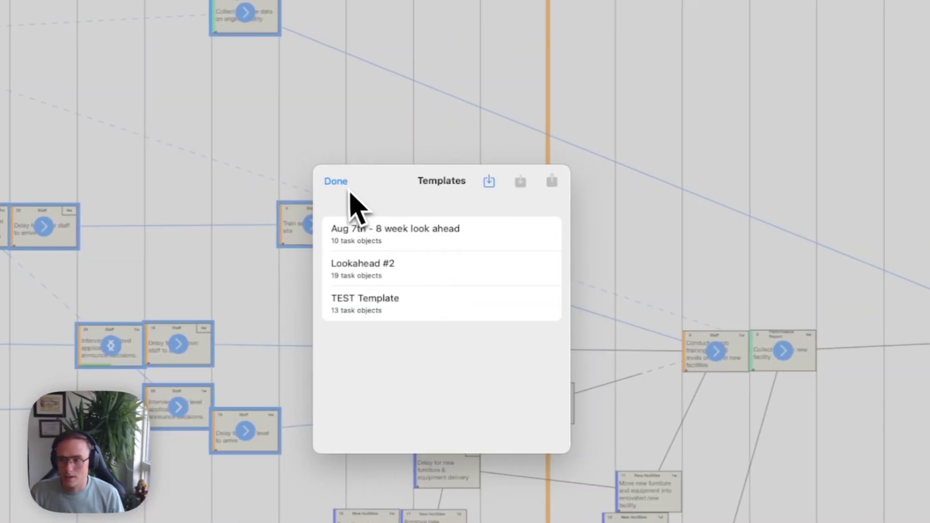
left_click(339, 182)
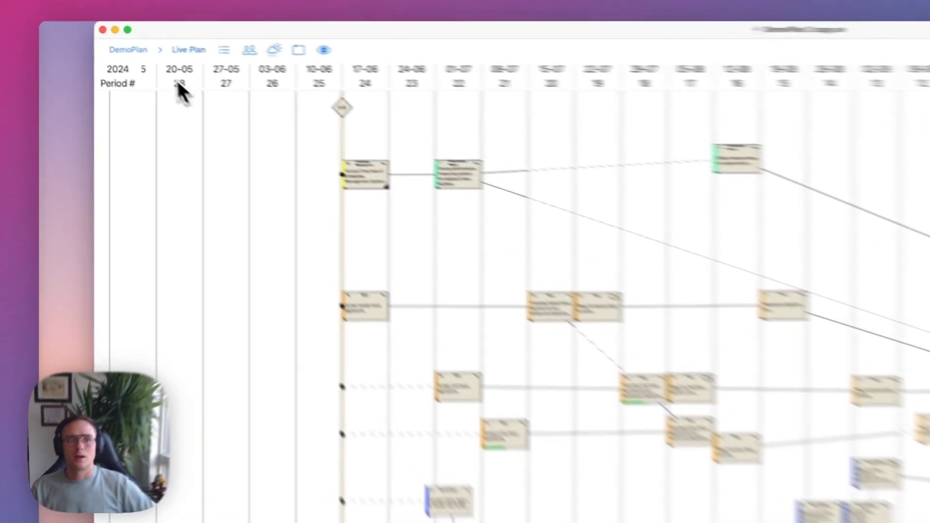
Insert the TEST Template tasks into the Live Plan from the Templates list.
left_click(92, 38)
left_click(91, 108)
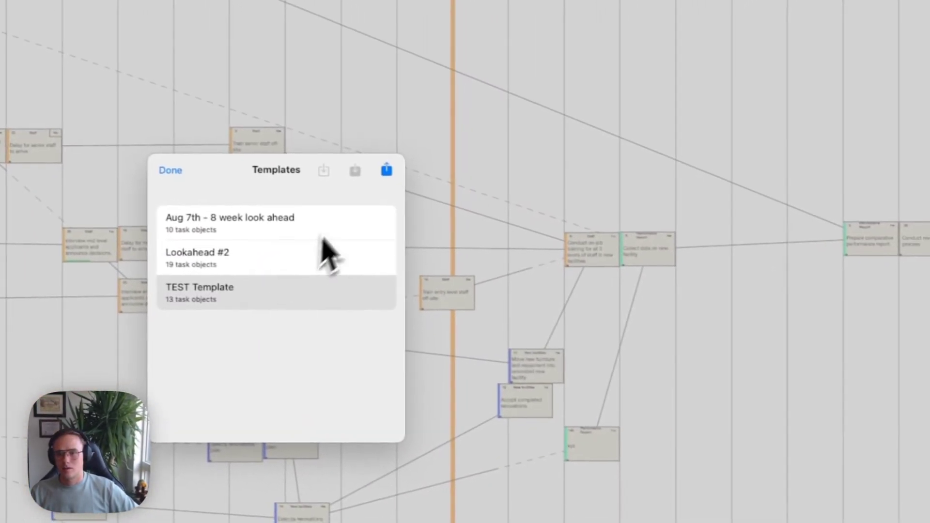
left_click(882, 441)
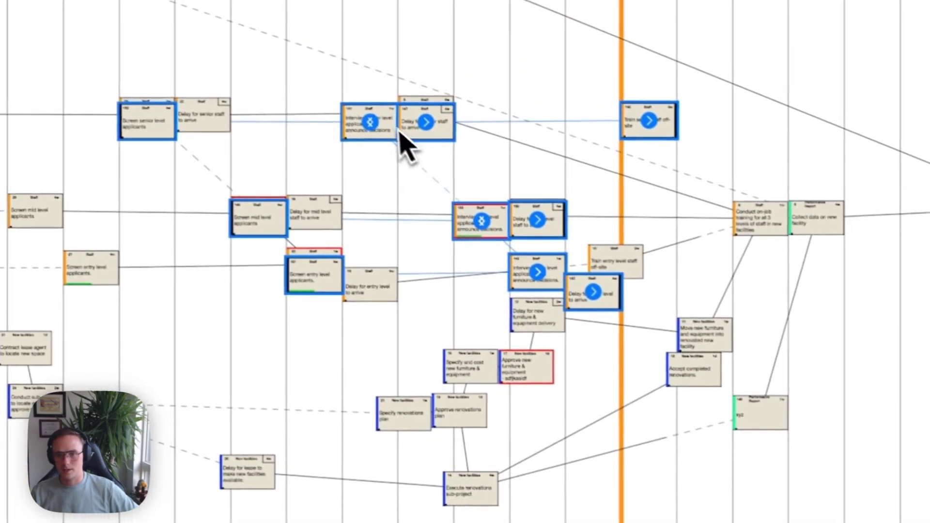
left_click_drag(388, 268, 382, 141)
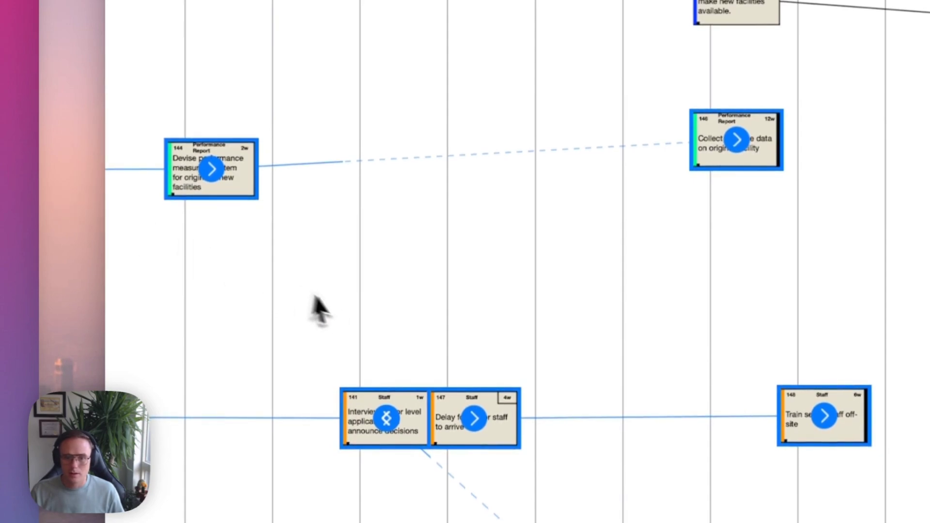
Deselect the inserted template tasks and scroll the canvas to review them.
left_click(386, 327)
scroll(393, 330, "down", 5)
scroll(394, 330, "left", 7)
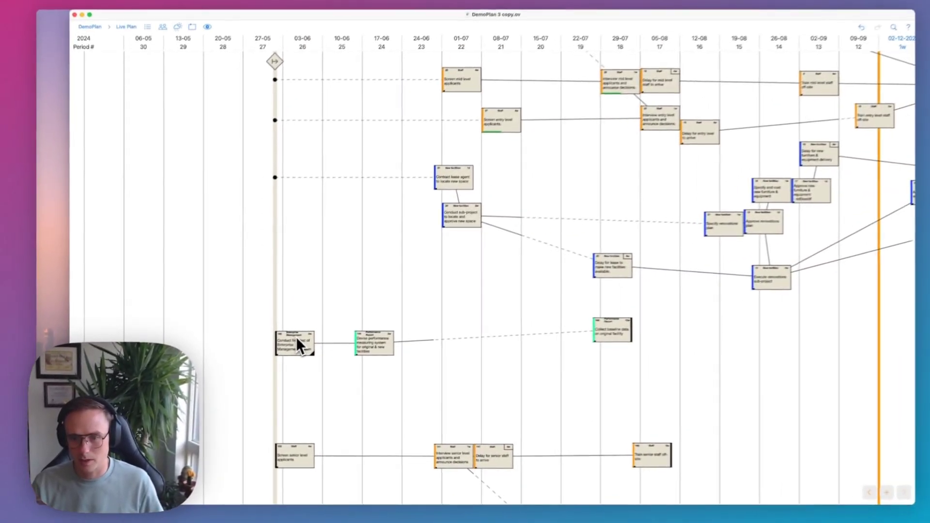
scroll(494, 300, "down", 5)
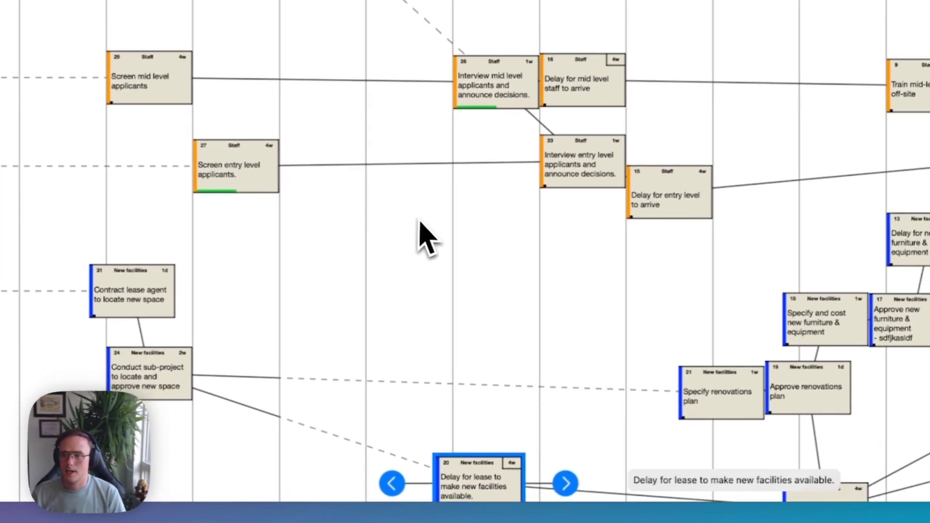
Make Train senior staff off-site the active task.
scroll(426, 237, "down", 3)
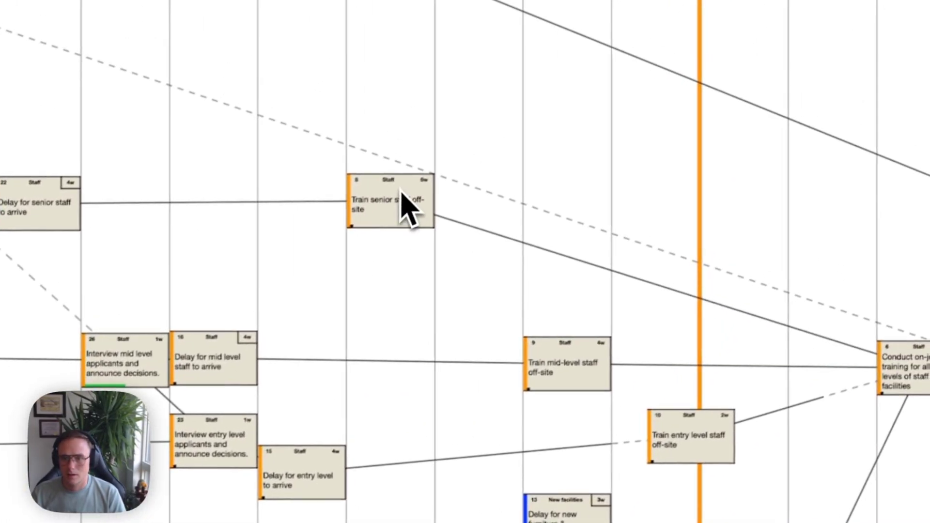
right_click(401, 191)
left_click(412, 195)
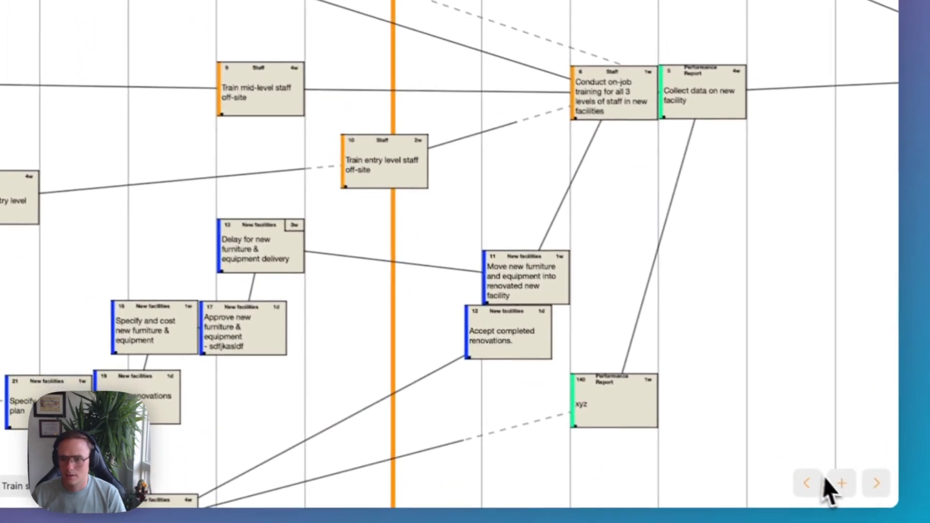
Create a 1-week task named TEST and link Devise performance as its predecessor.
left_click(842, 483)
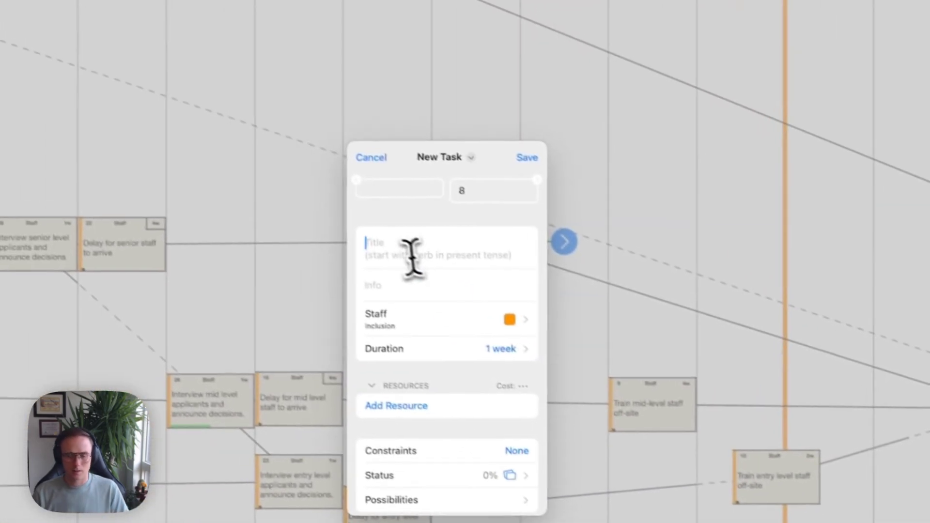
type("TEST")
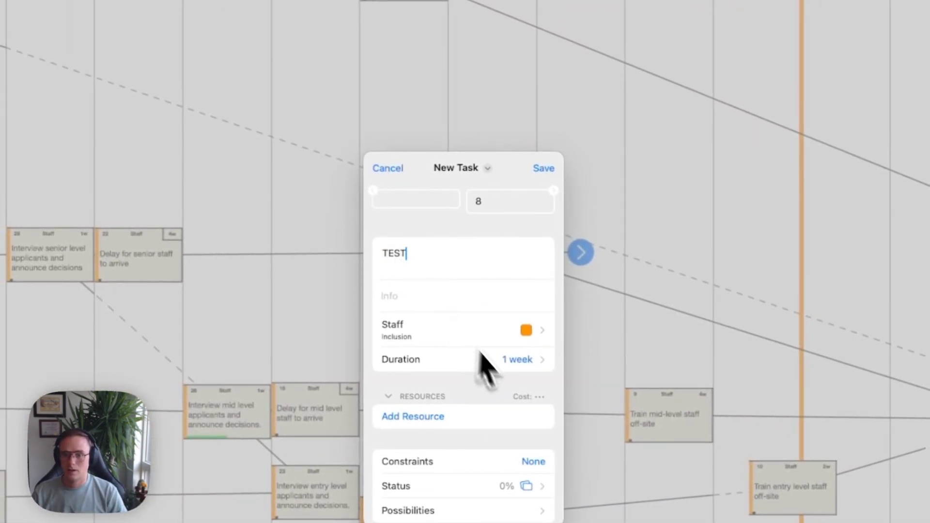
left_click(519, 362)
left_click(542, 413)
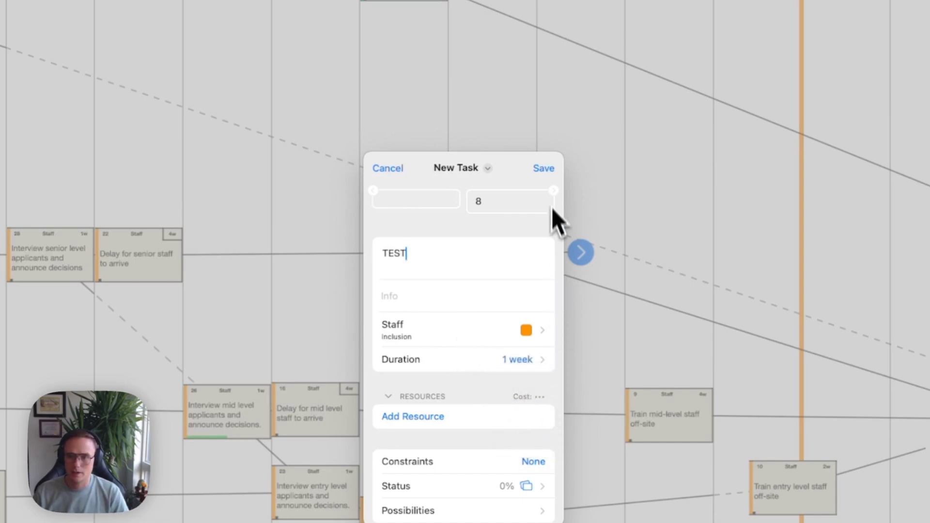
left_click(543, 168)
left_click_drag(435, 245, 544, 197)
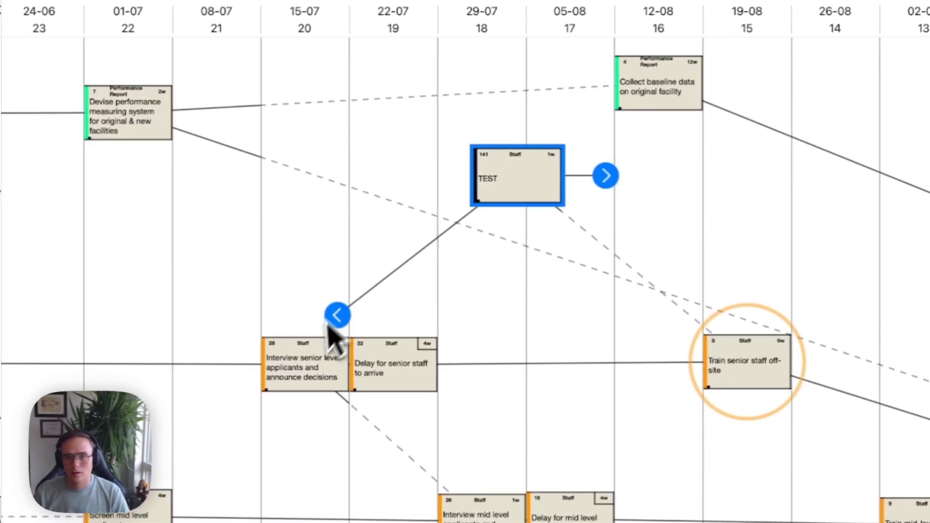
left_click_drag(328, 327, 94, 127)
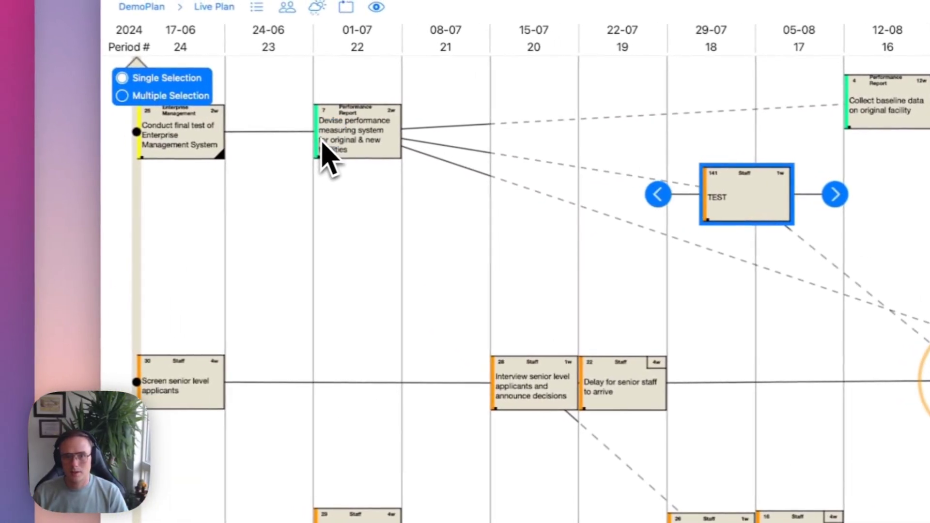
Link Screen senior level applicants before TEST and Collect baseline data after it.
left_click_drag(658, 194, 173, 403)
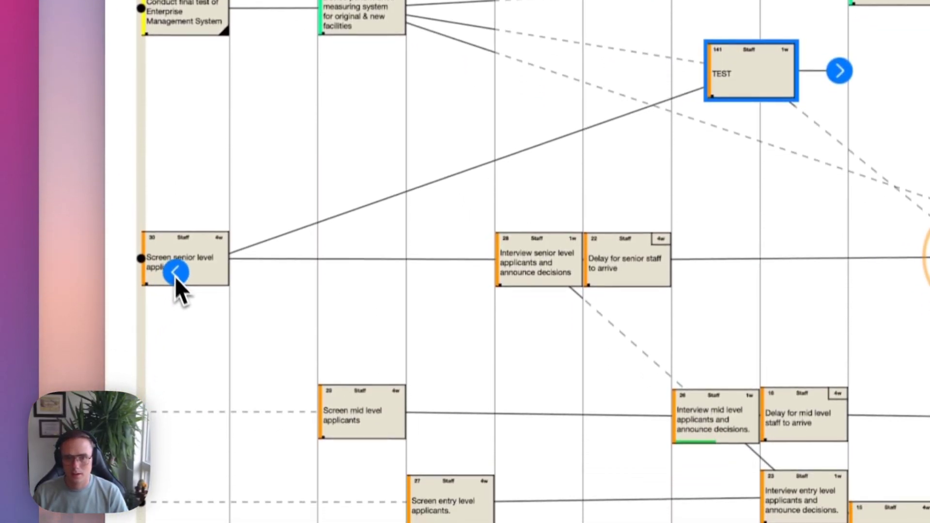
left_click_drag(176, 277, 176, 276)
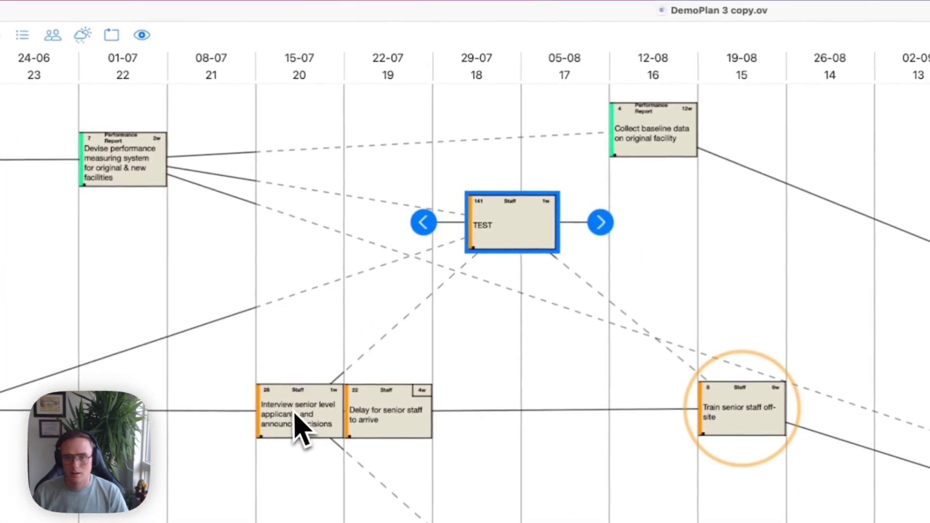
left_click_drag(601, 223, 654, 138)
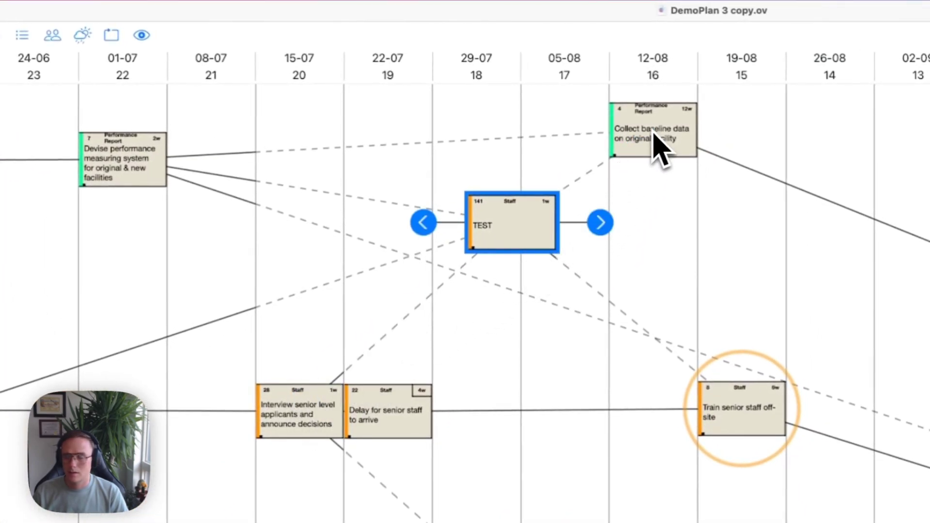